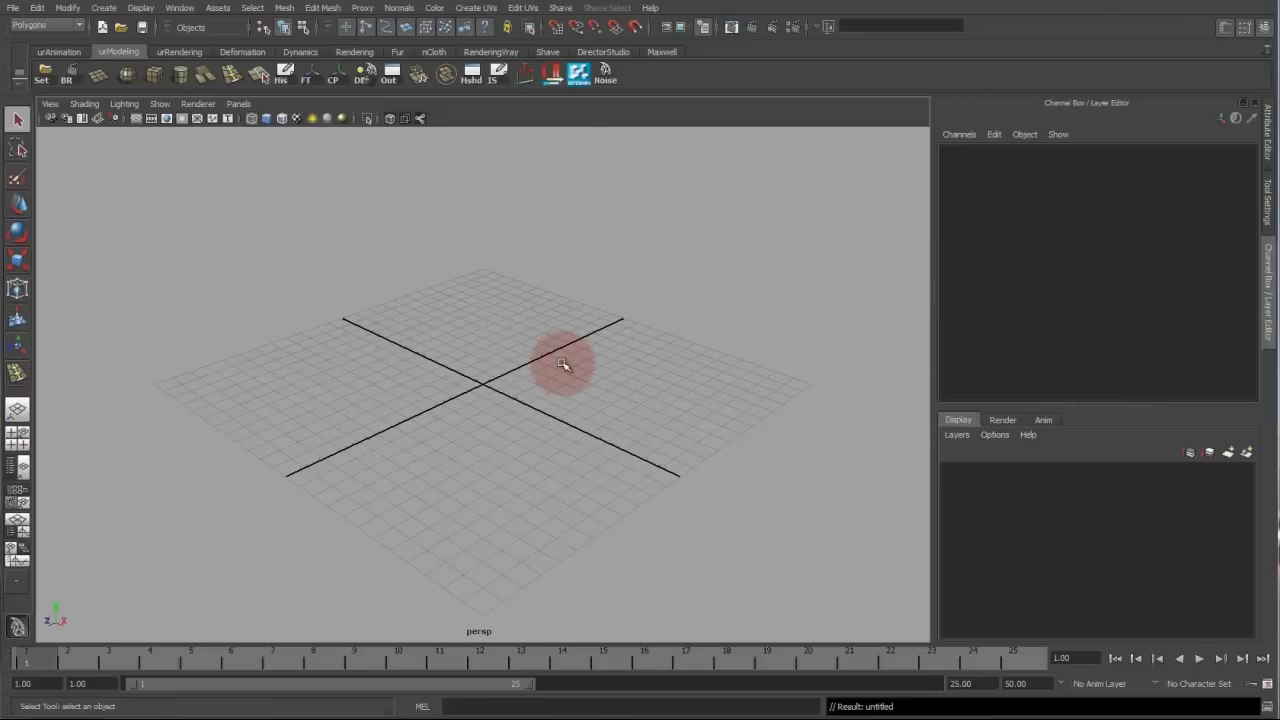
Create a polygon cylinder scaled to about 2.394 in X and Z and 5.037 in Y, displayed shaded.
left_click(181, 76)
key("r")
mouse_move(544, 353)
left_mouse_down("alt")
mouse_move(635, 363)
mouse_move(510, 366)
mouse_move(549, 357)
left_mouse_up("alt")
left_click_drag(483, 316, 493, 243)
key("q")
left_click_drag(518, 322, 508, 334, "alt")
key("5")
Bevel the circular rim edge loops at both the top and bottom of the cylinder.
right_click_drag(504, 333, 493, 280)
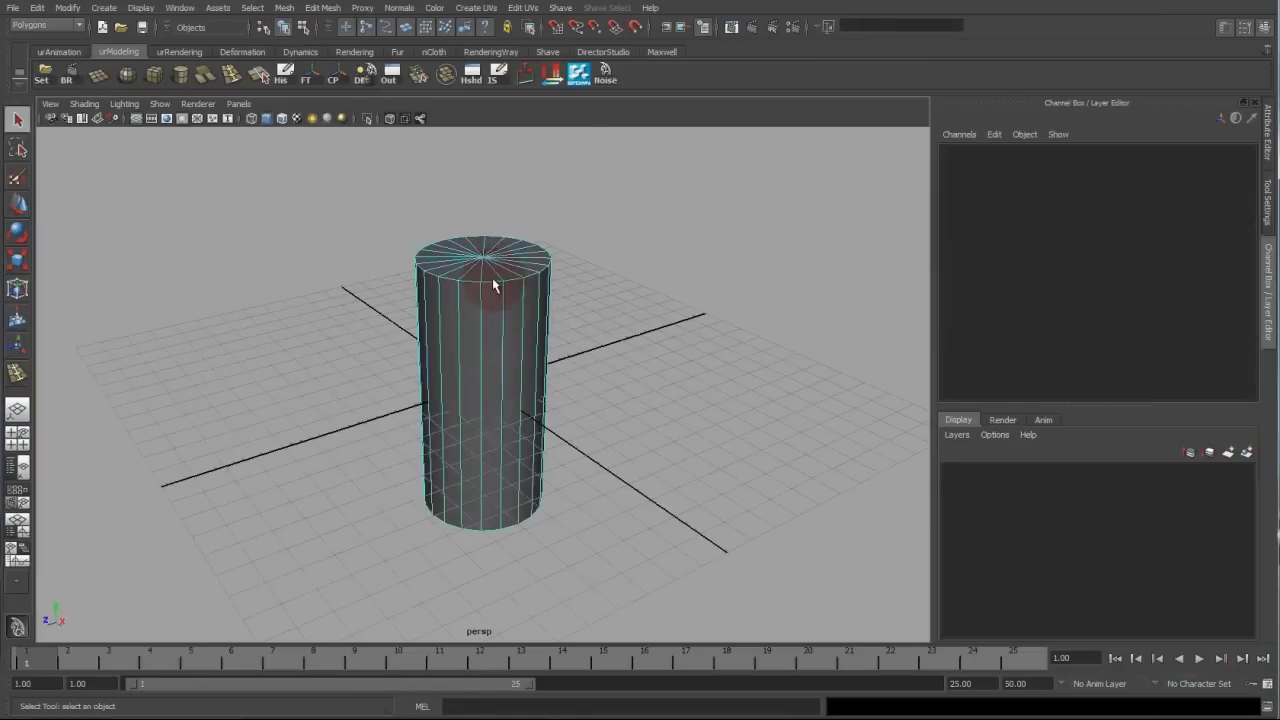
left_click(488, 281)
double_click(490, 284)
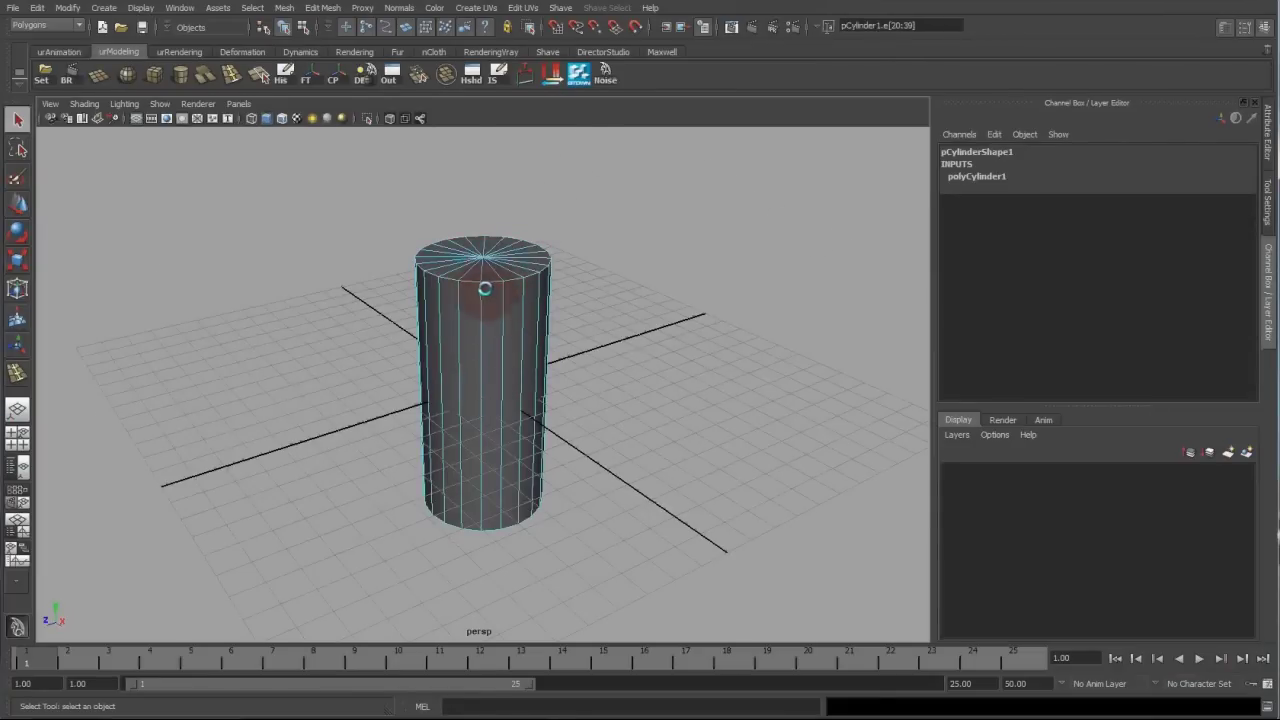
left_click_drag(484, 289, 488, 462, "alt")
left_click(494, 467)
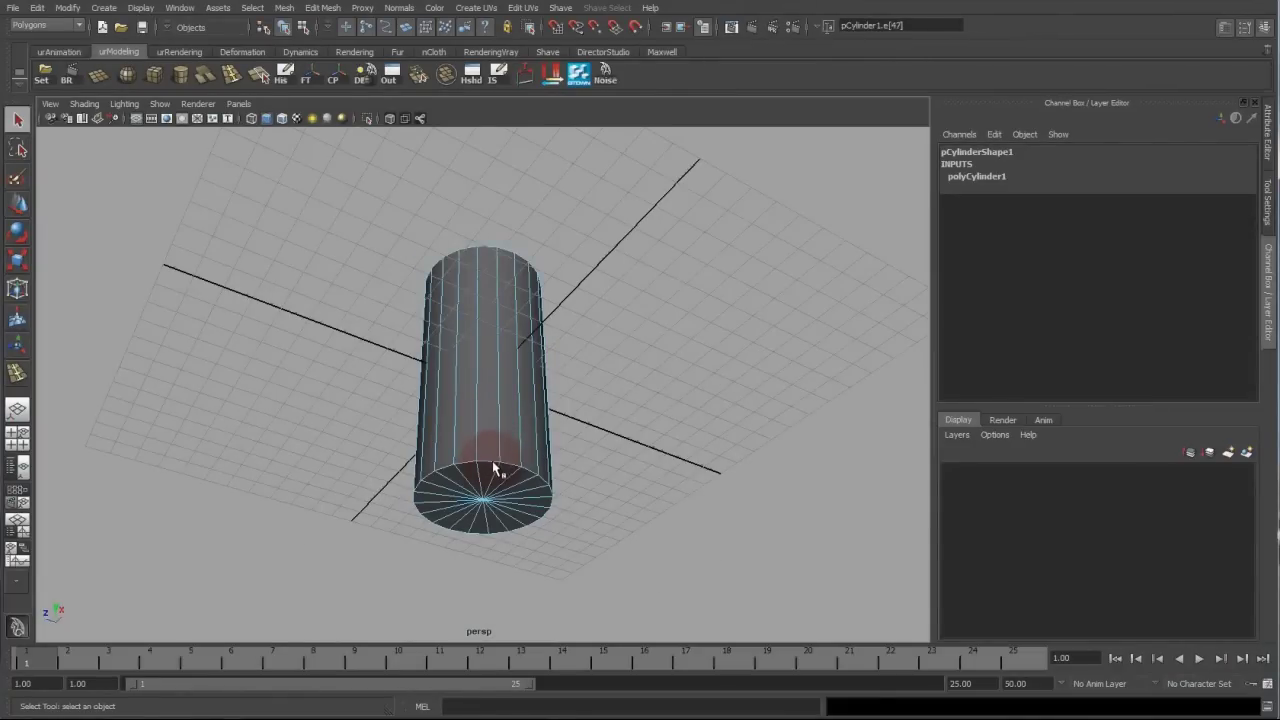
double_click(494, 467)
left_click_drag(500, 423, 474, 296, "alt")
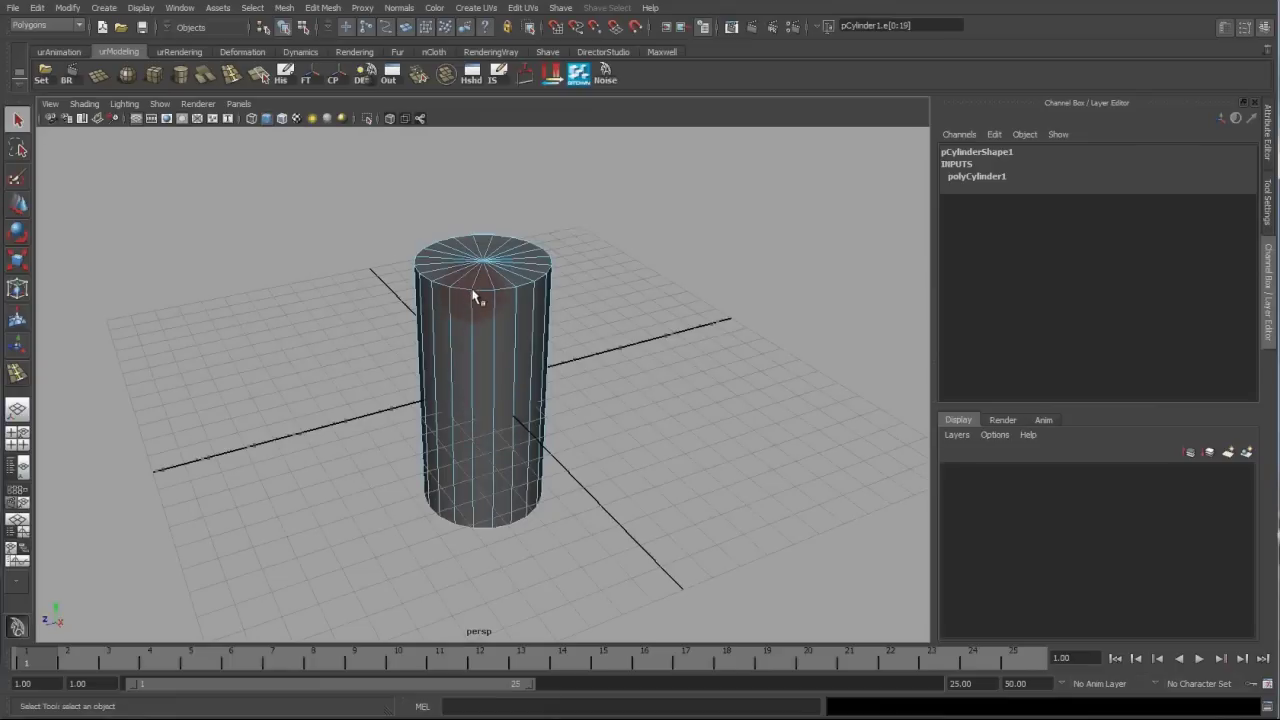
right_click_drag(462, 298, 674, 300, "shift")
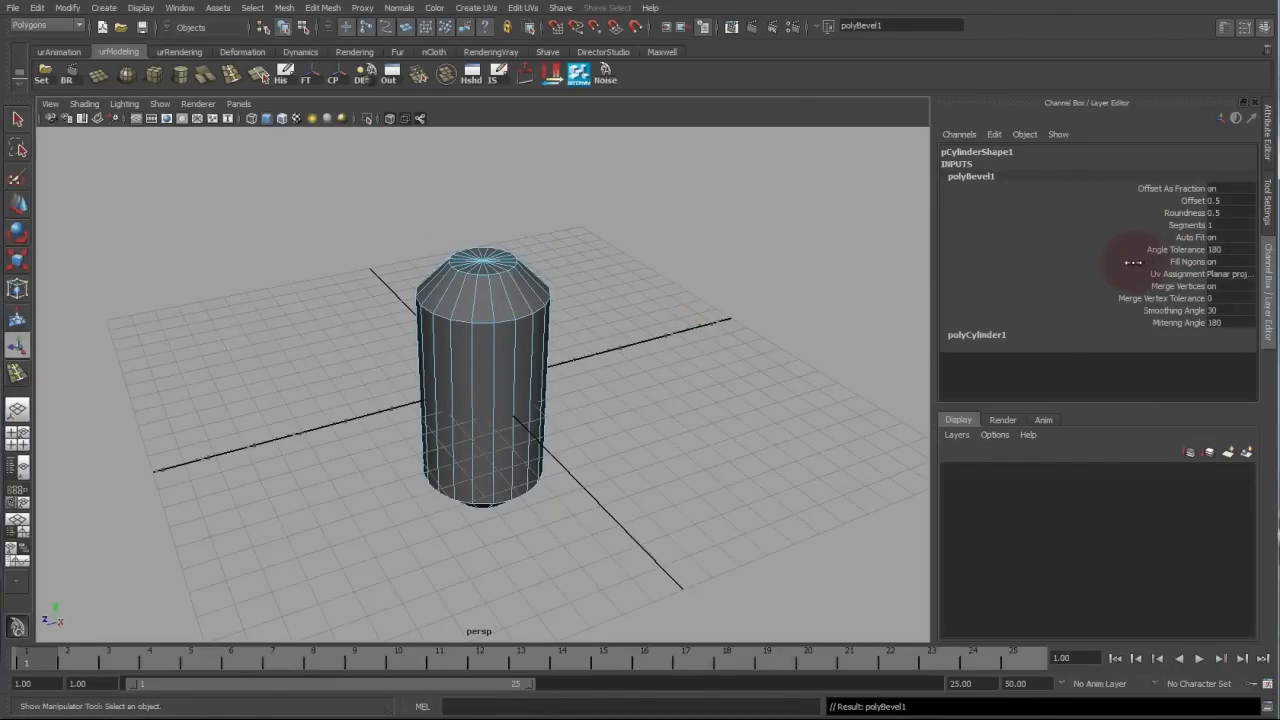
Set the bevel's offset to 0.28 and increase its segments to round the cylinder's rims.
left_click(1190, 200)
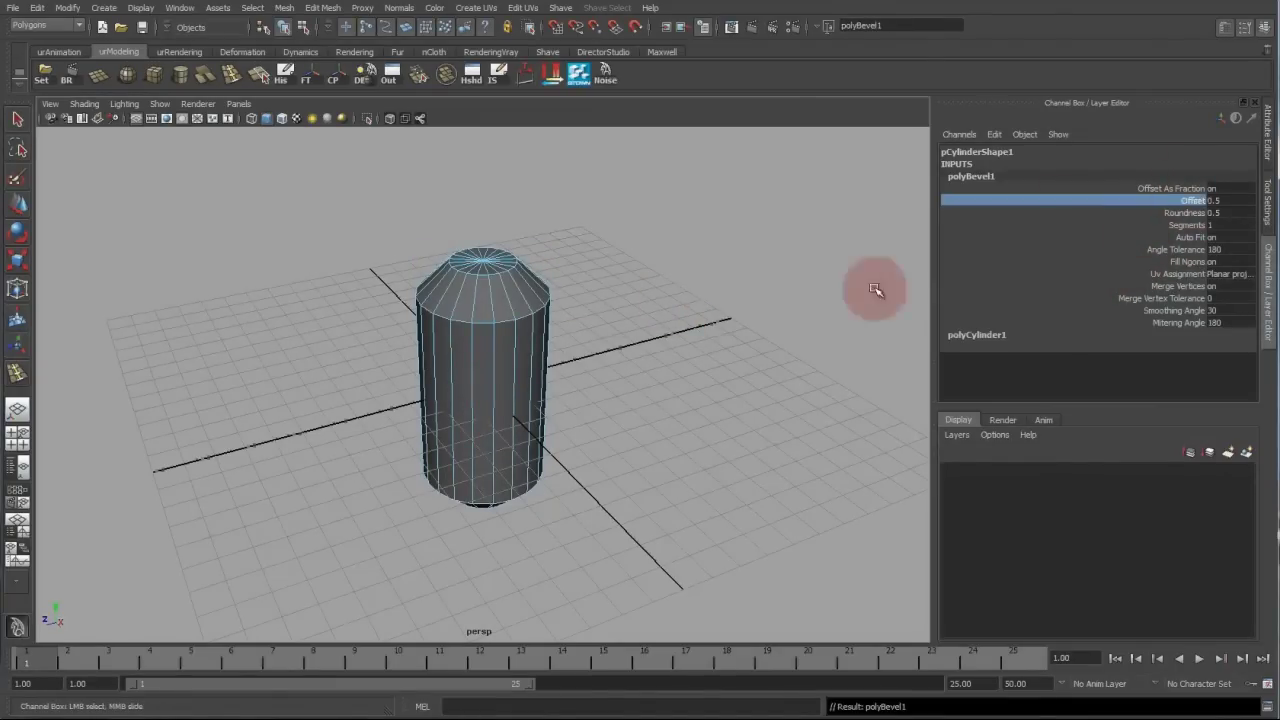
mouse_move(658, 296)
middle_mouse_down()
mouse_move(635, 311)
mouse_move(675, 309)
middle_mouse_up()
left_click(1170, 224)
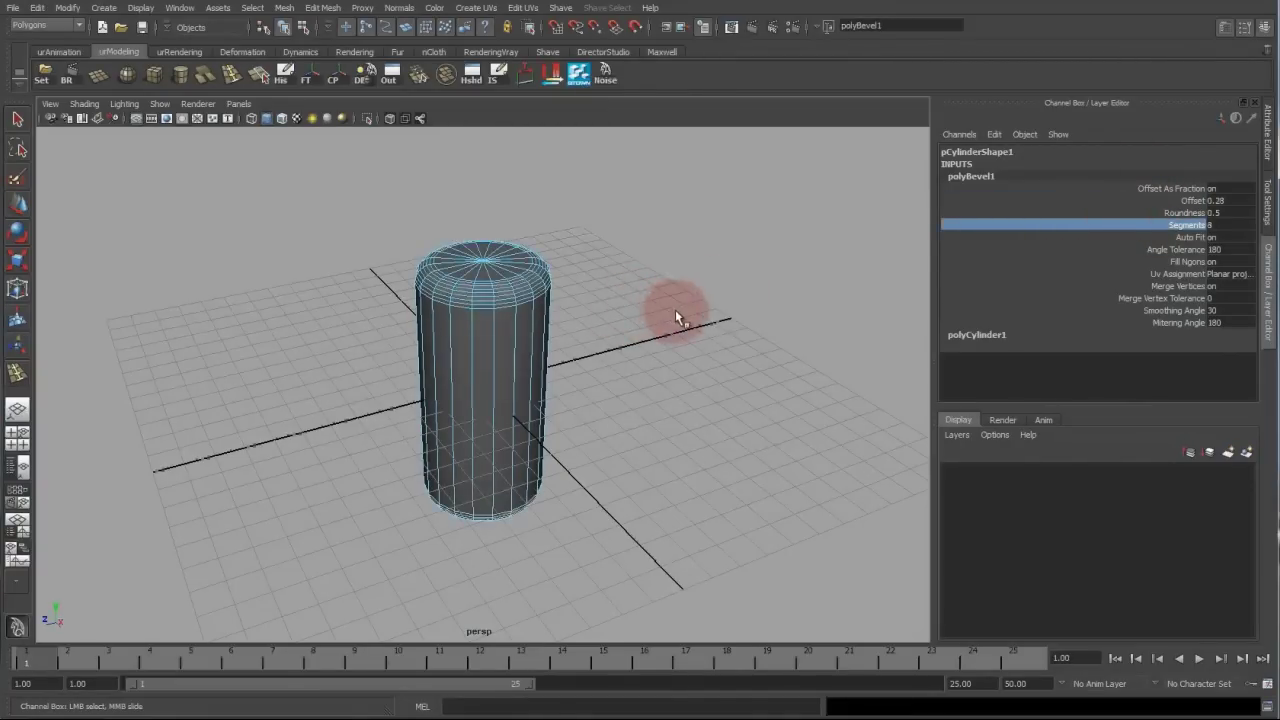
left_click_drag(675, 309, 635, 322, "alt")
left_click(599, 236)
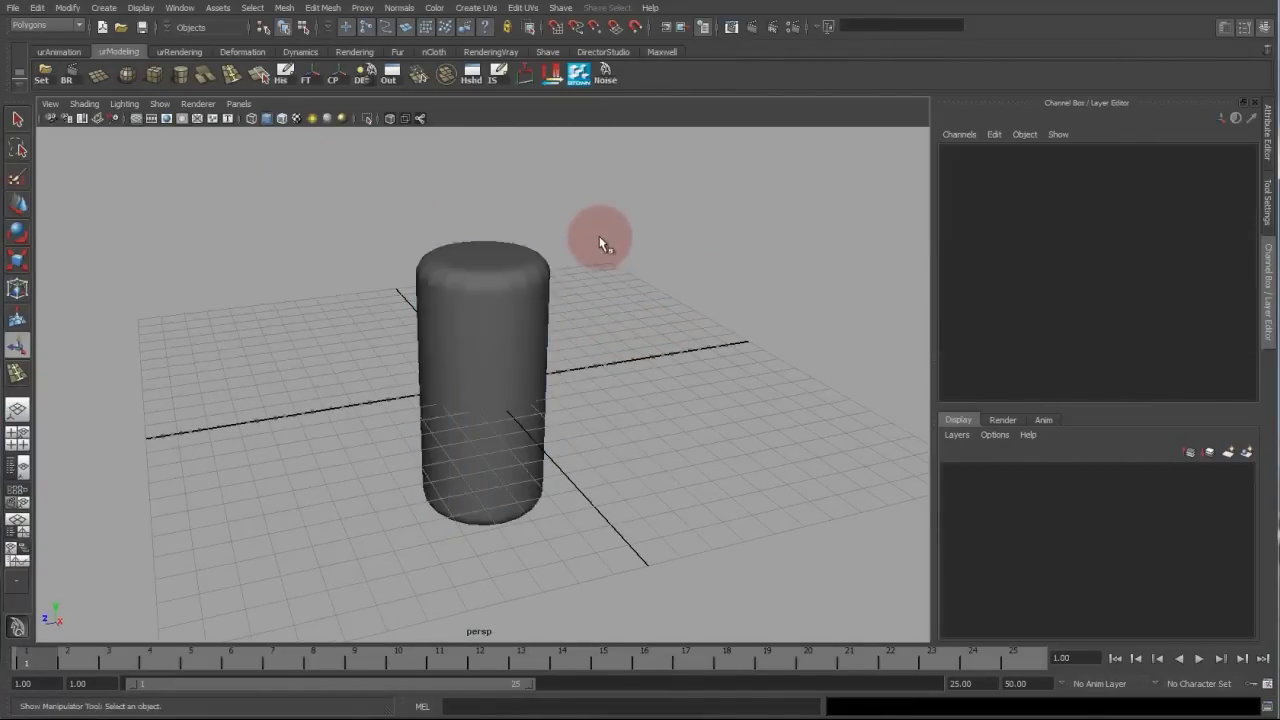
Select the whole cylinder and hide the grid in the perspective view.
left_click(546, 320)
left_click_drag(566, 300, 523, 323, "alt")
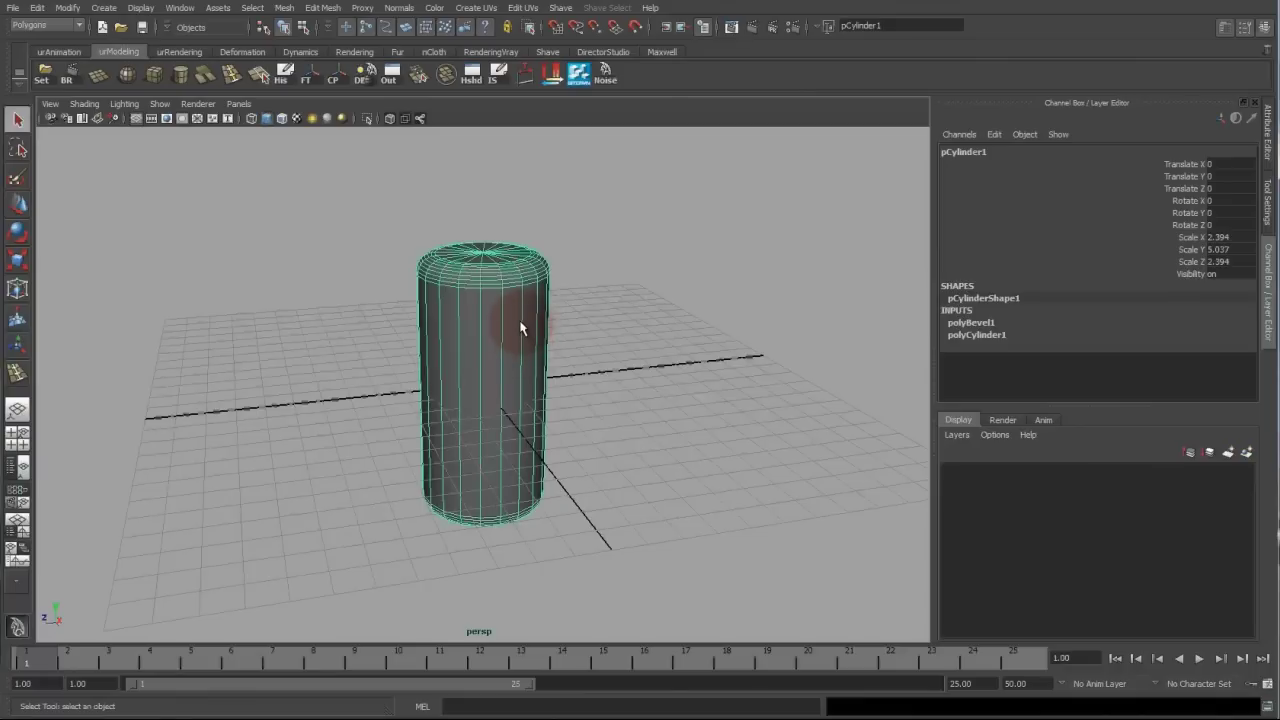
left_click_drag(570, 280, 140, 132, "alt")
left_click(136, 118)
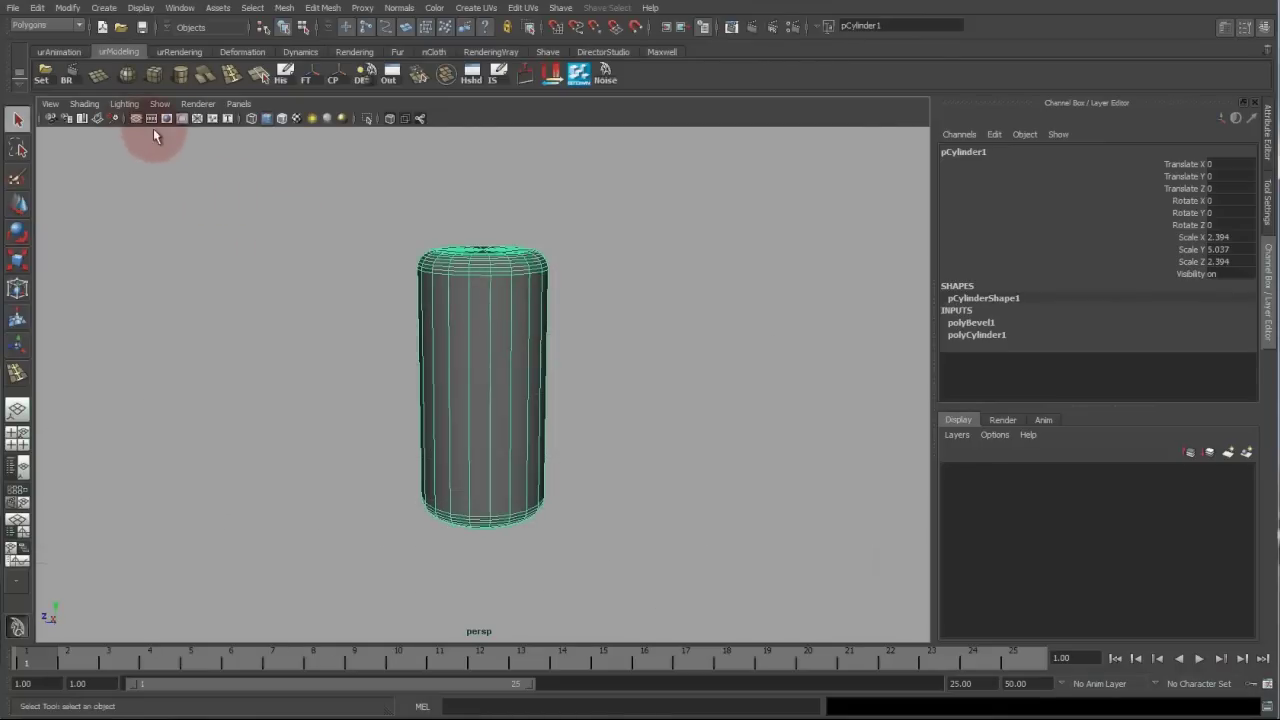
Insert four horizontal edge loops spaced along the height of the cylinder's side wall.
left_click_drag(491, 331, 519, 318, "alt")
right_click_drag(518, 317, 480, 325, "shift")
left_click(480, 322)
left_click(479, 391)
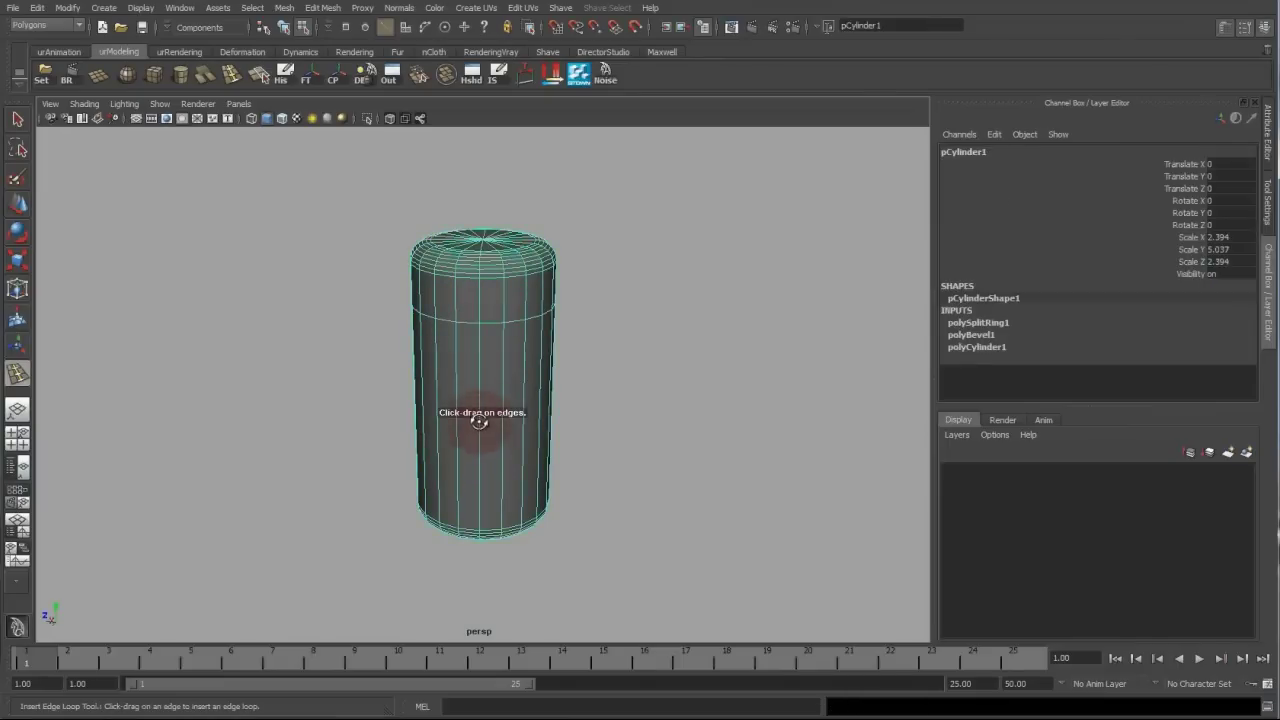
left_click(478, 449)
left_click(478, 503)
key("q")
left_click(646, 283)
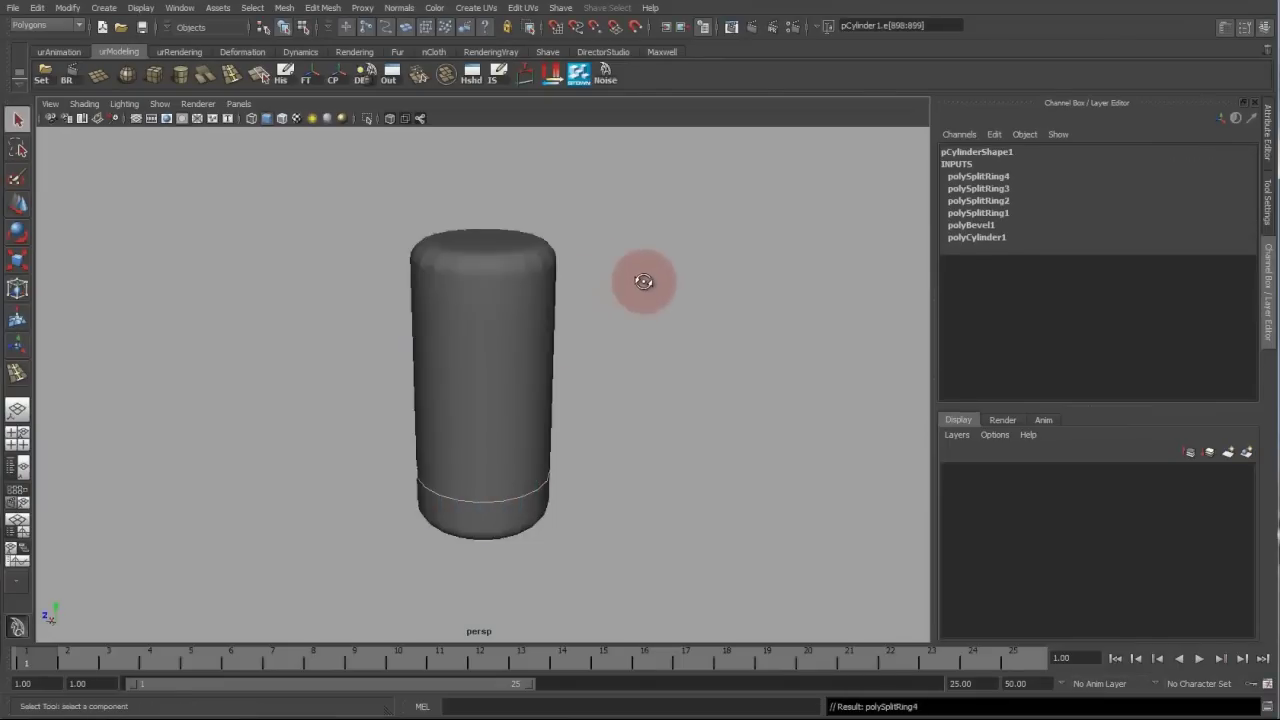
Select the cylinder and display it without smoothing in the front view.
left_click_drag(560, 325, 443, 206, "alt")
left_click(545, 345)
key("1")
left_click_drag(502, 295, 497, 290, "alt")
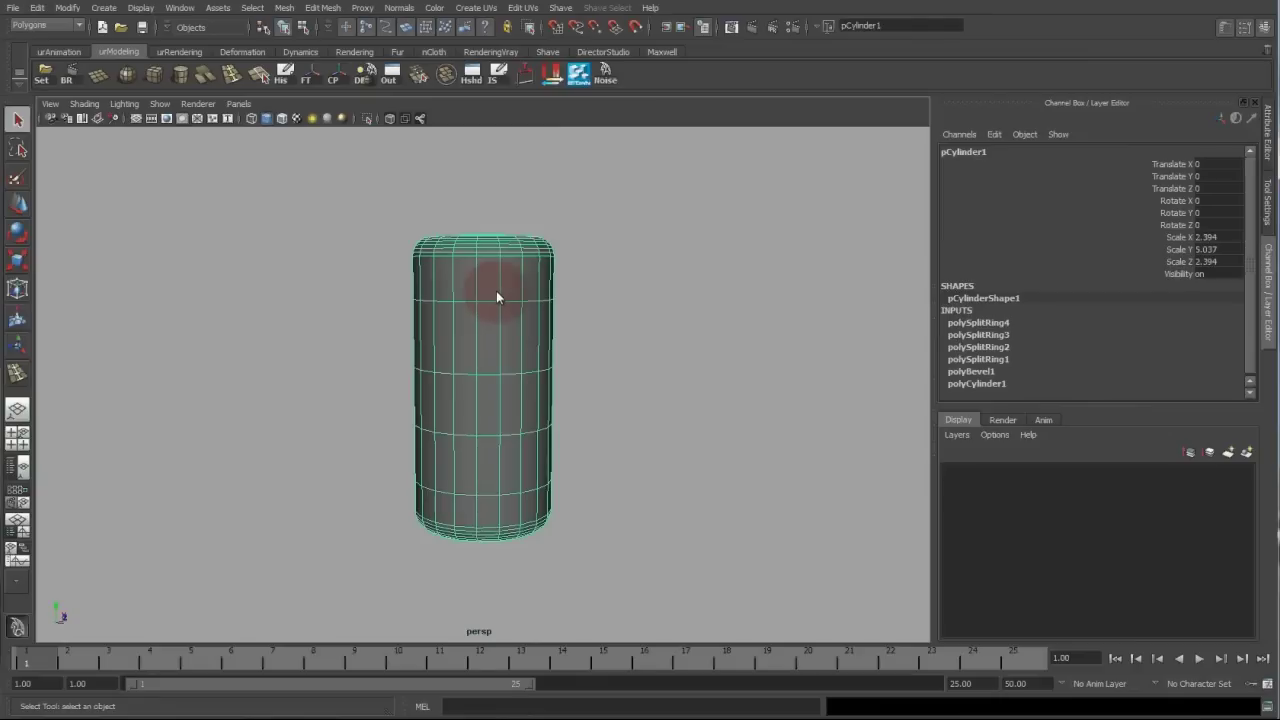
key("space")
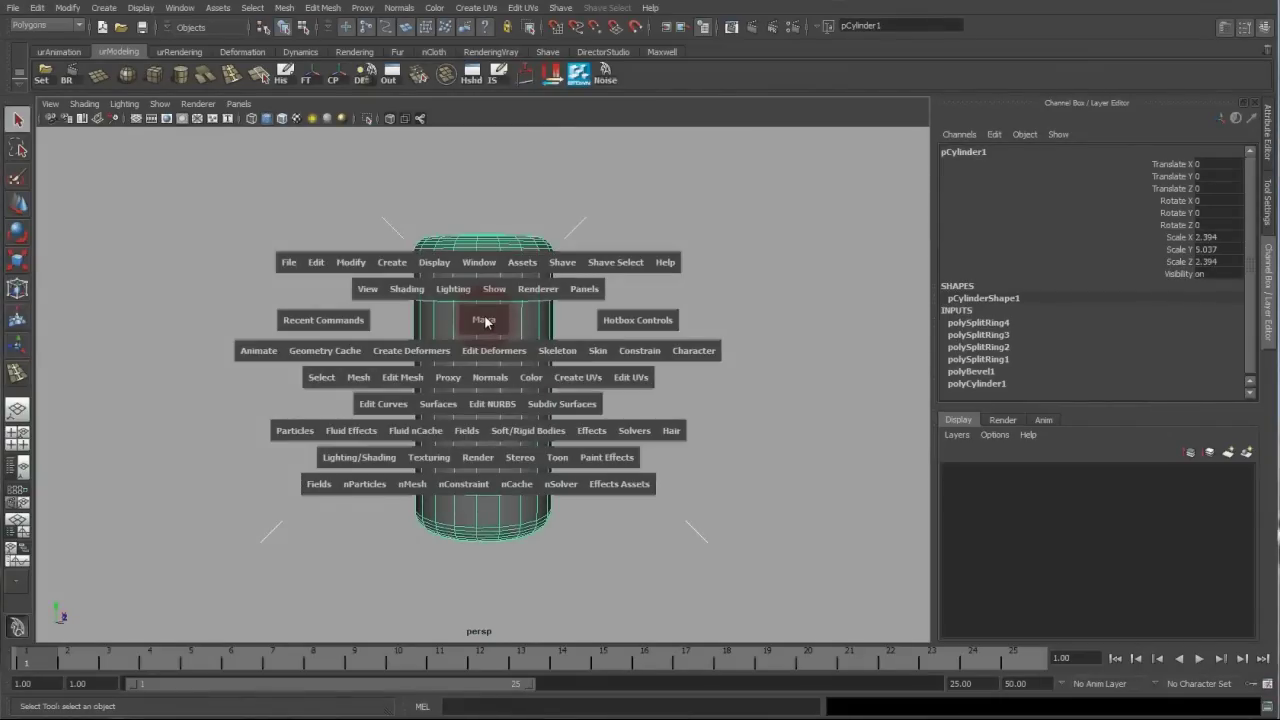
key("space")
left_click_drag(486, 314, 494, 377)
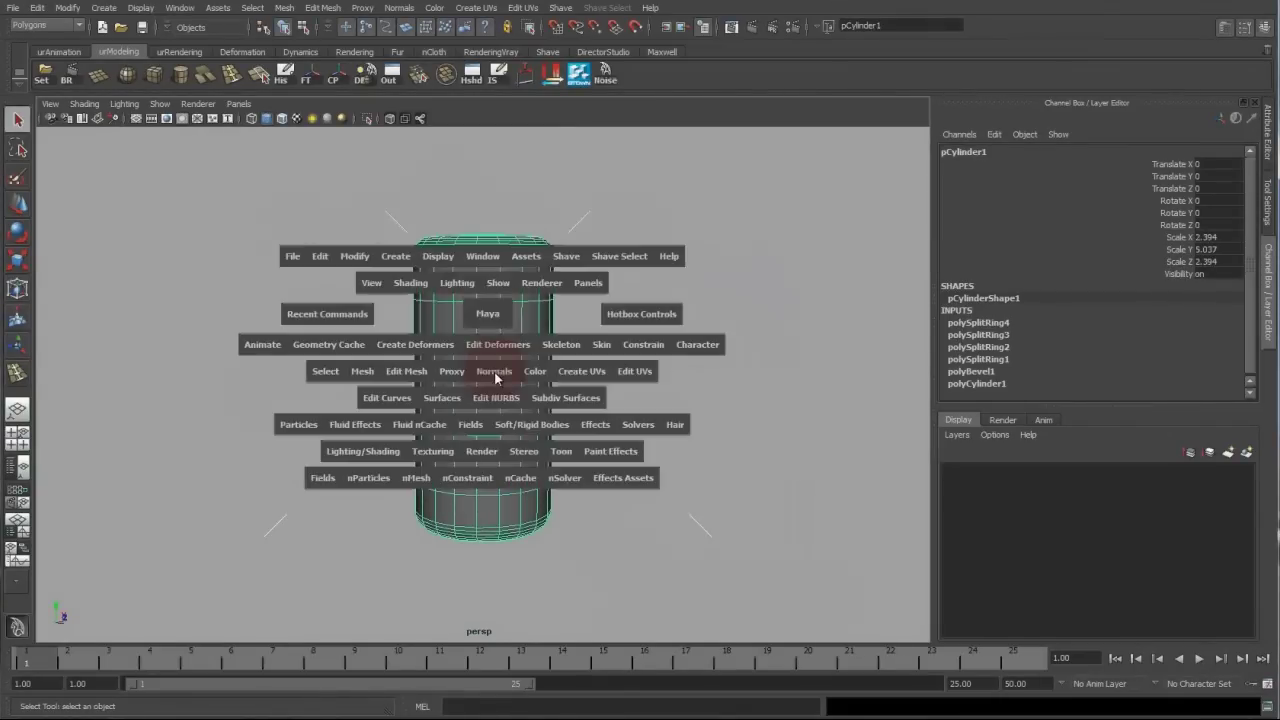
key("space")
left_click(491, 340)
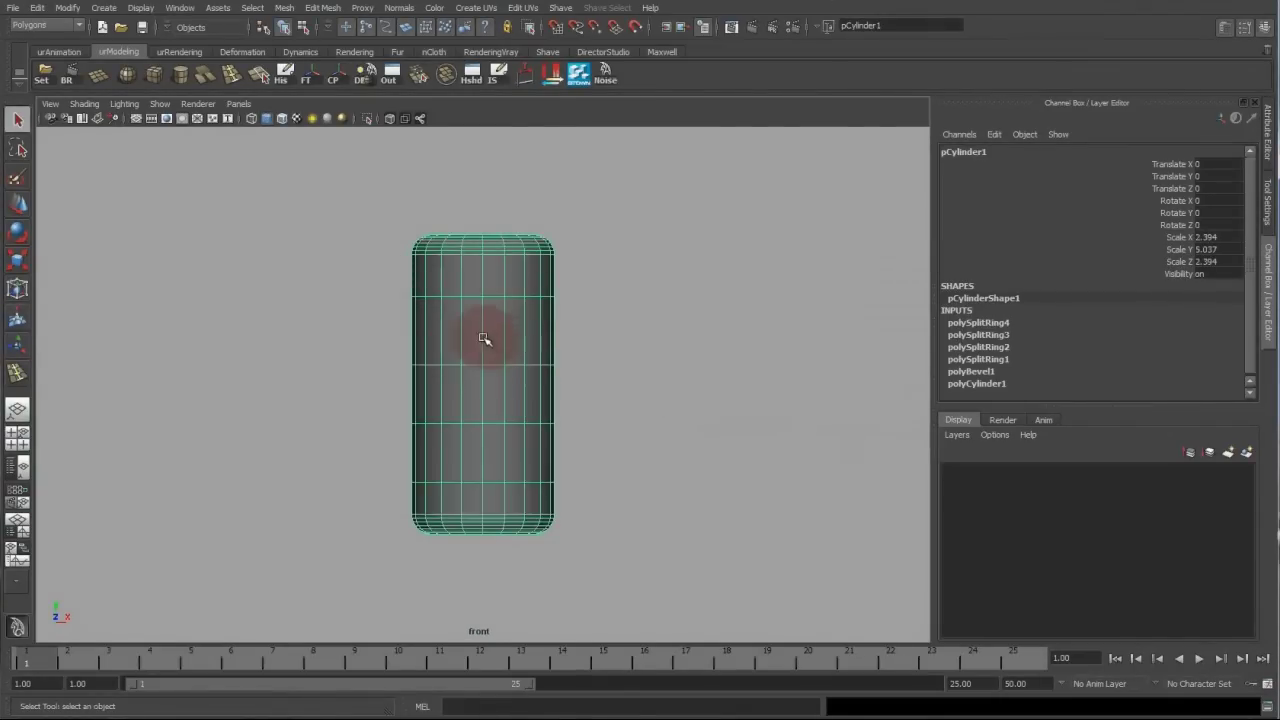
Extrude all of the cylinder's faces with a thickness of 0.06 and return to shaded object mode.
key("space")
left_click(403, 395)
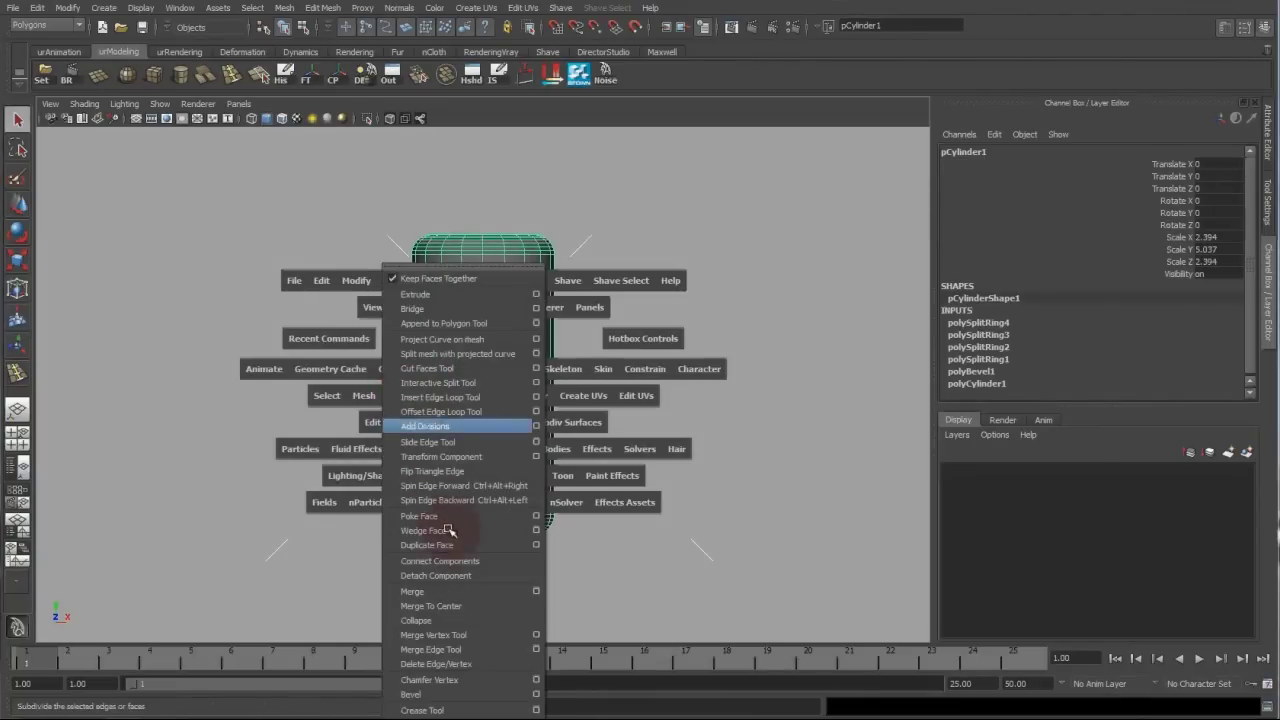
left_click(443, 297)
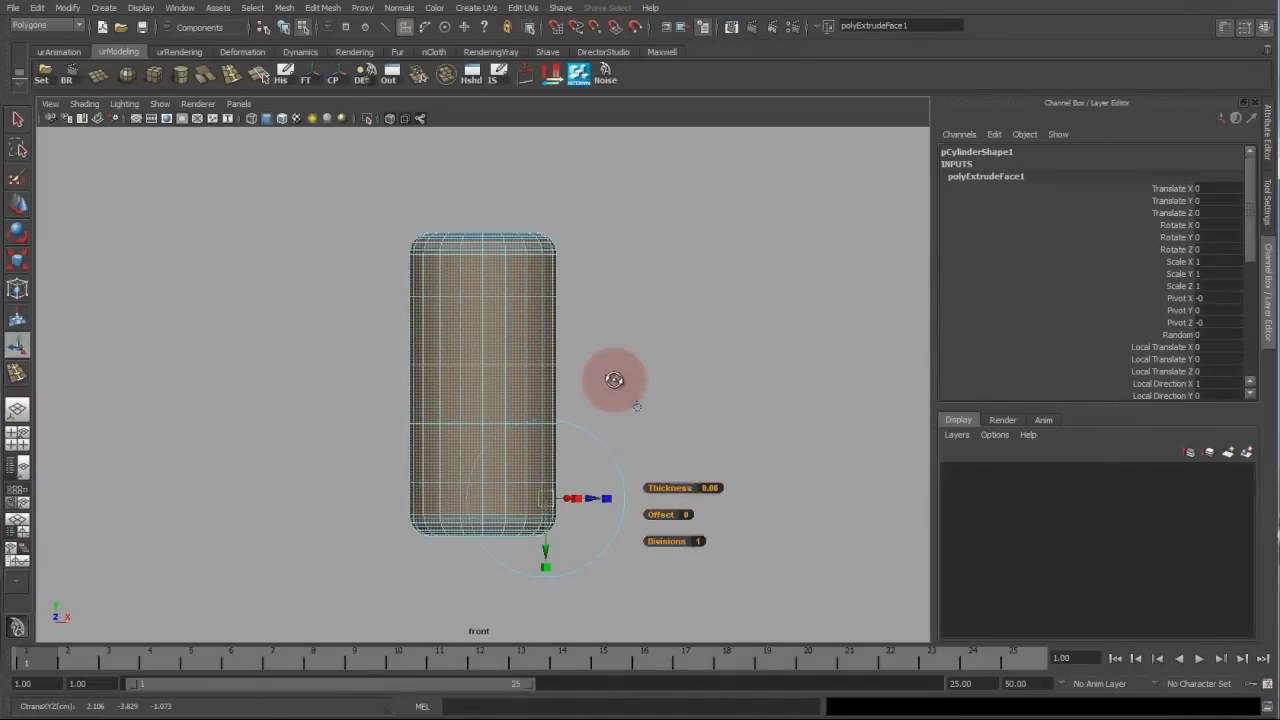
key("4")
mouse_move(514, 334)
right_mouse_down("alt")
mouse_move(930, 408)
mouse_move(889, 413)
mouse_move(563, 337)
mouse_move(518, 313)
right_mouse_up("alt")
key("q")
key("F8")
left_click(618, 249)
key("5")
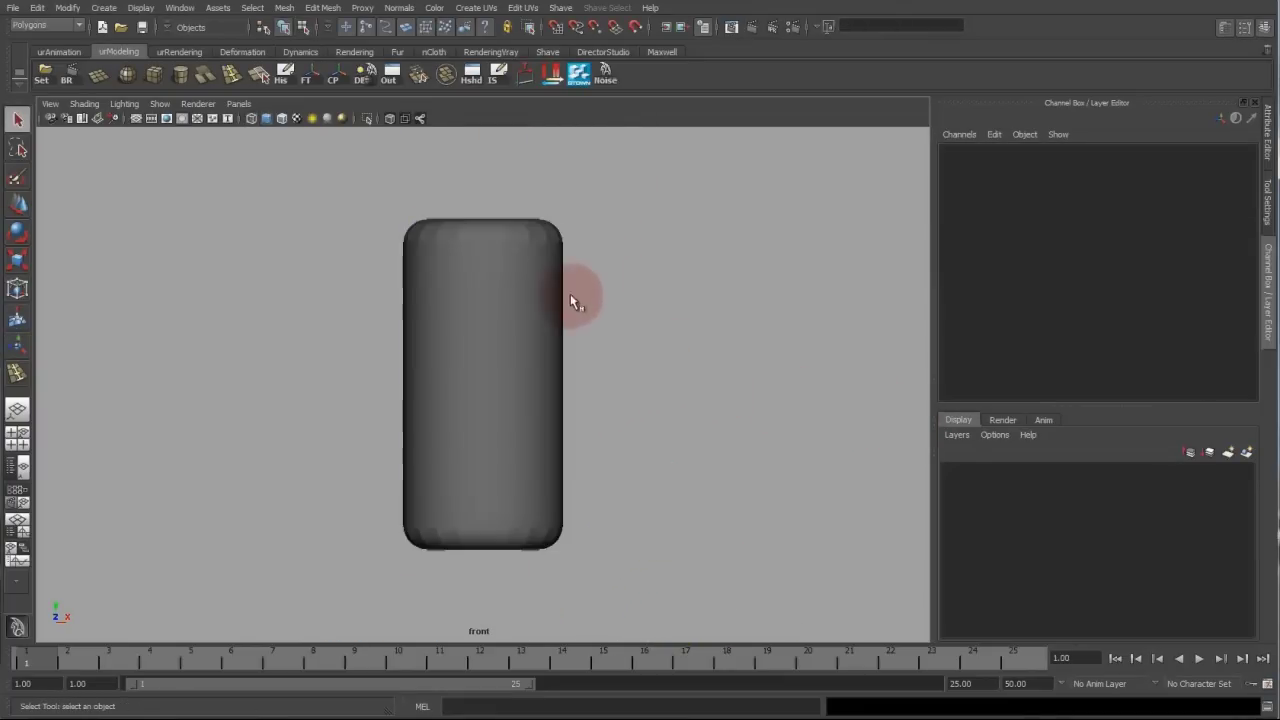
Return to the perspective view and inspect the thickened cylinder with smooth preview.
key("space")
left_click_drag(570, 298, 561, 218)
left_click(562, 280)
key("3")
left_click(588, 280)
left_click_drag(584, 278, 411, 307, "alt")
left_click_drag(402, 401, 487, 288, "alt")
Freeze the cylinder's transformations and delete its construction history.
left_click(487, 288)
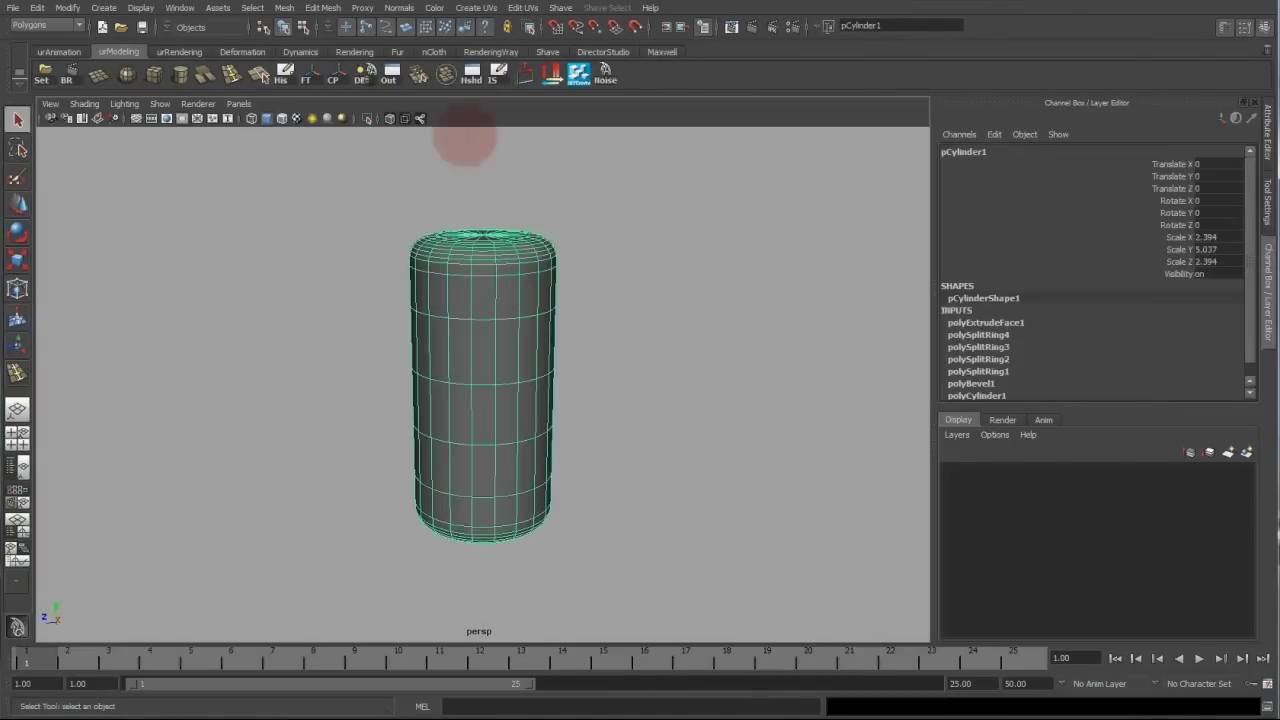
left_click(306, 75)
left_click(281, 76)
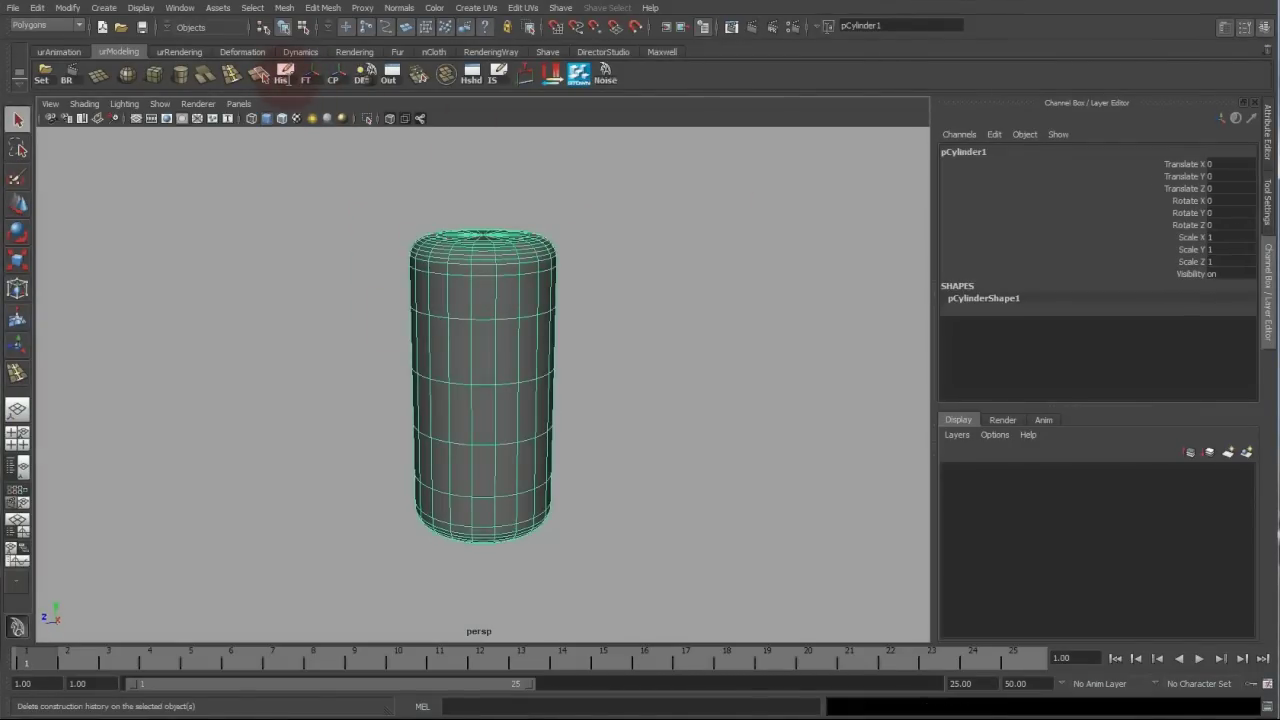
Rename the cylinder as Silo.
left_click(969, 152)
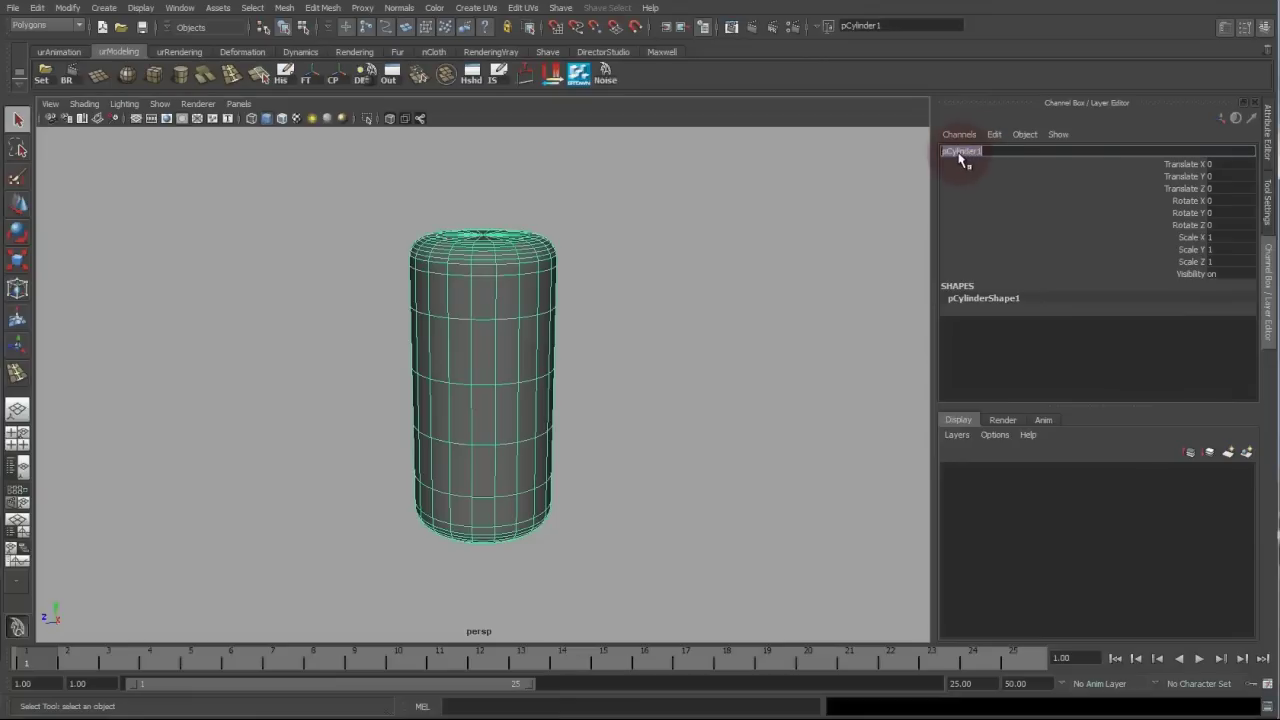
type("Silo")
key("Return")
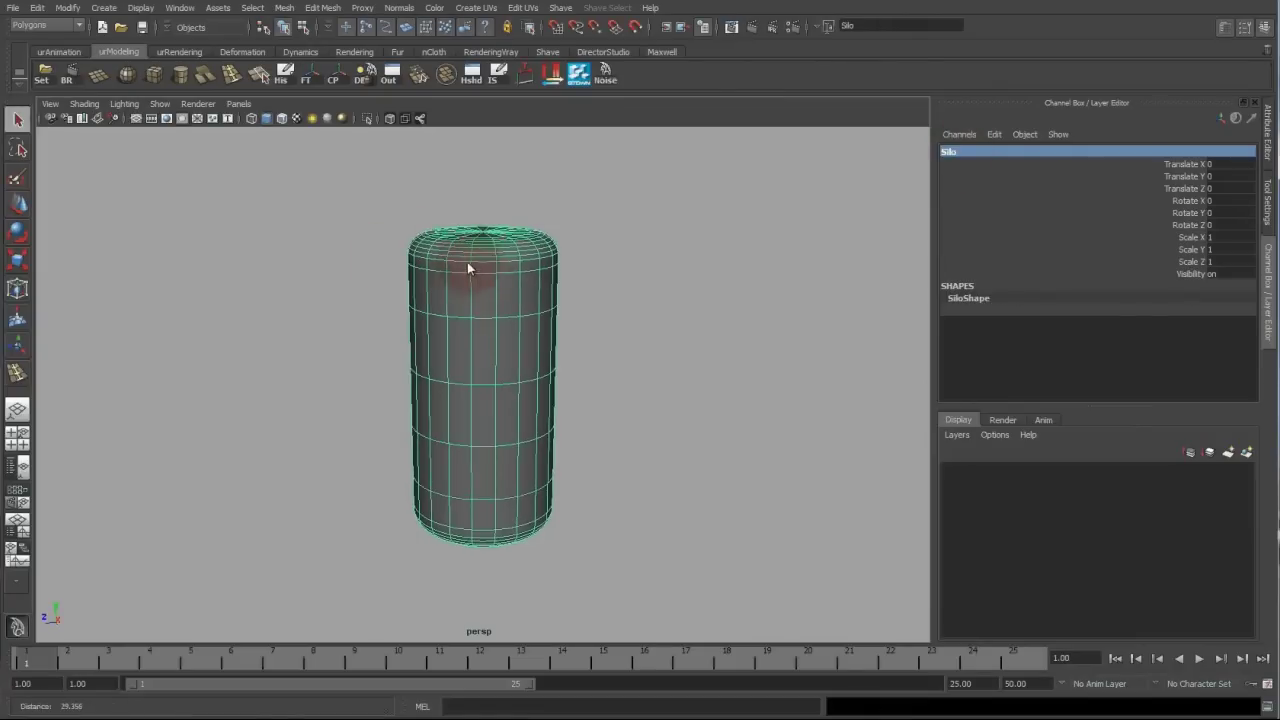
Save the scene as Boolean_animation.mb, replacing the existing file.
key("ctrl+shift+s")
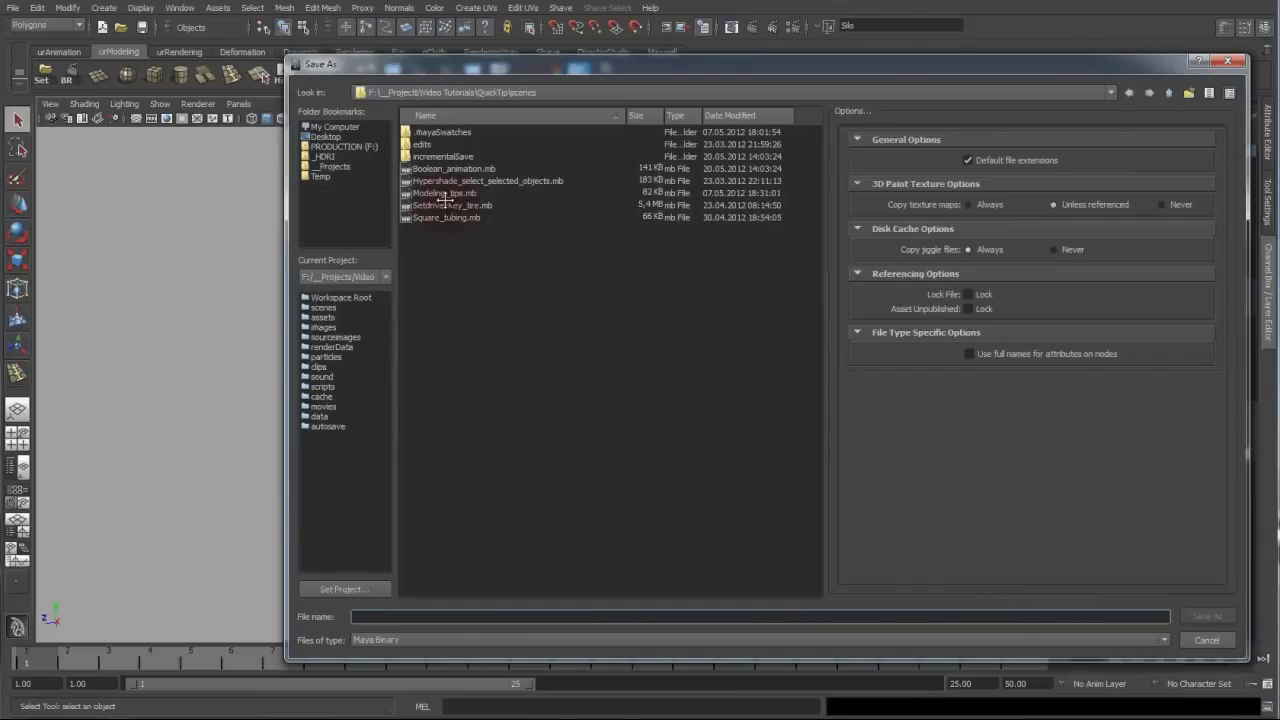
double_click(450, 169)
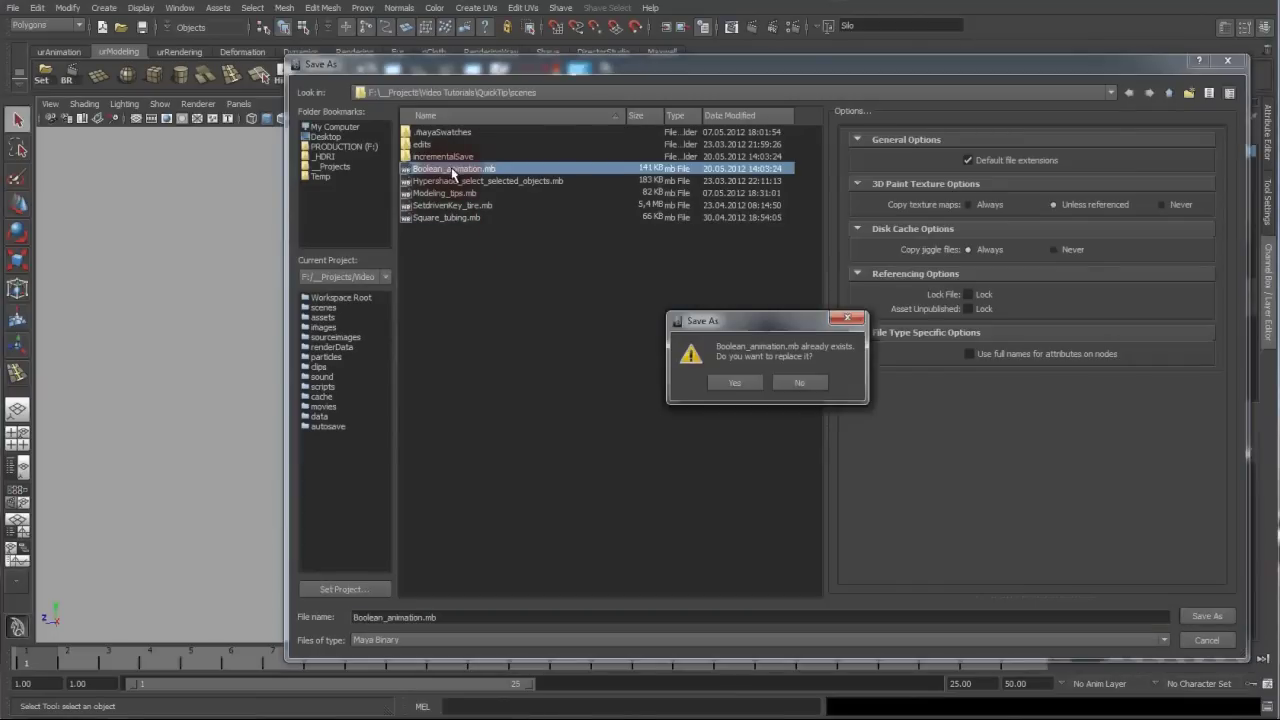
left_click(729, 378)
left_click(470, 348)
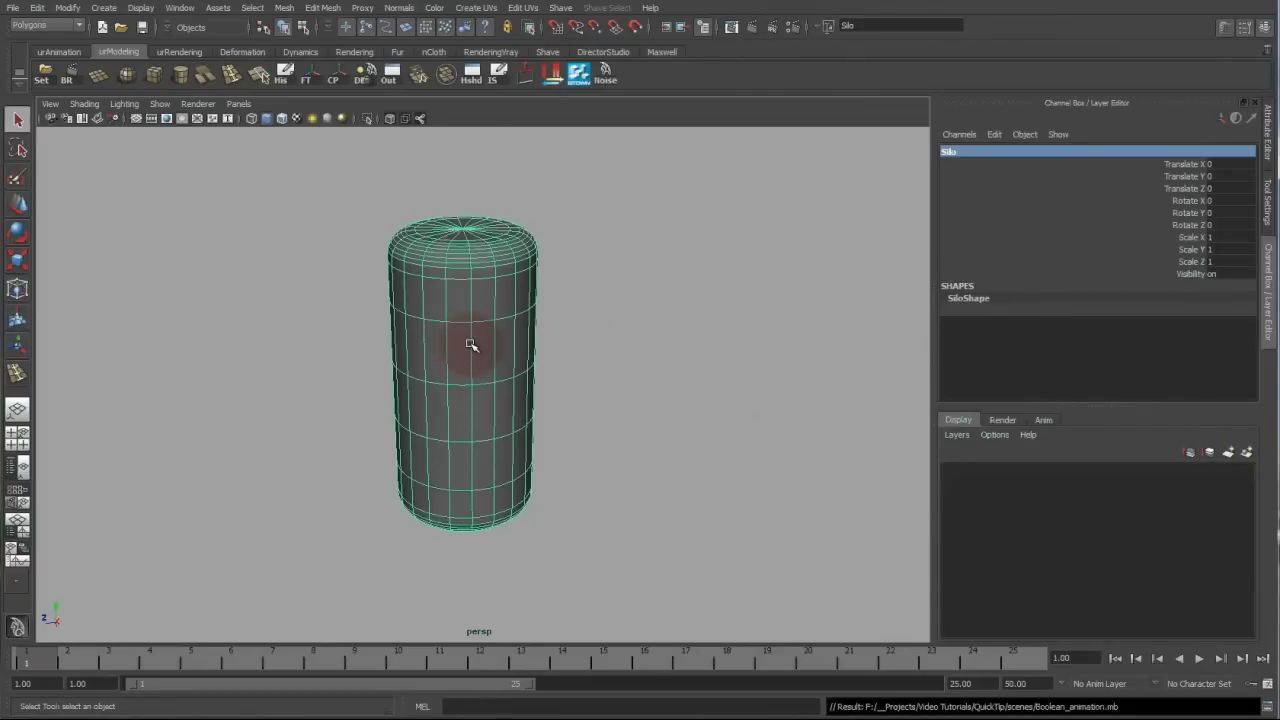
Create a polygon cube and move it beside the silo to about 5.185 along X.
mouse_move(600, 303)
right_mouse_down("alt")
mouse_move(548, 282)
mouse_move(535, 290)
right_mouse_up("alt")
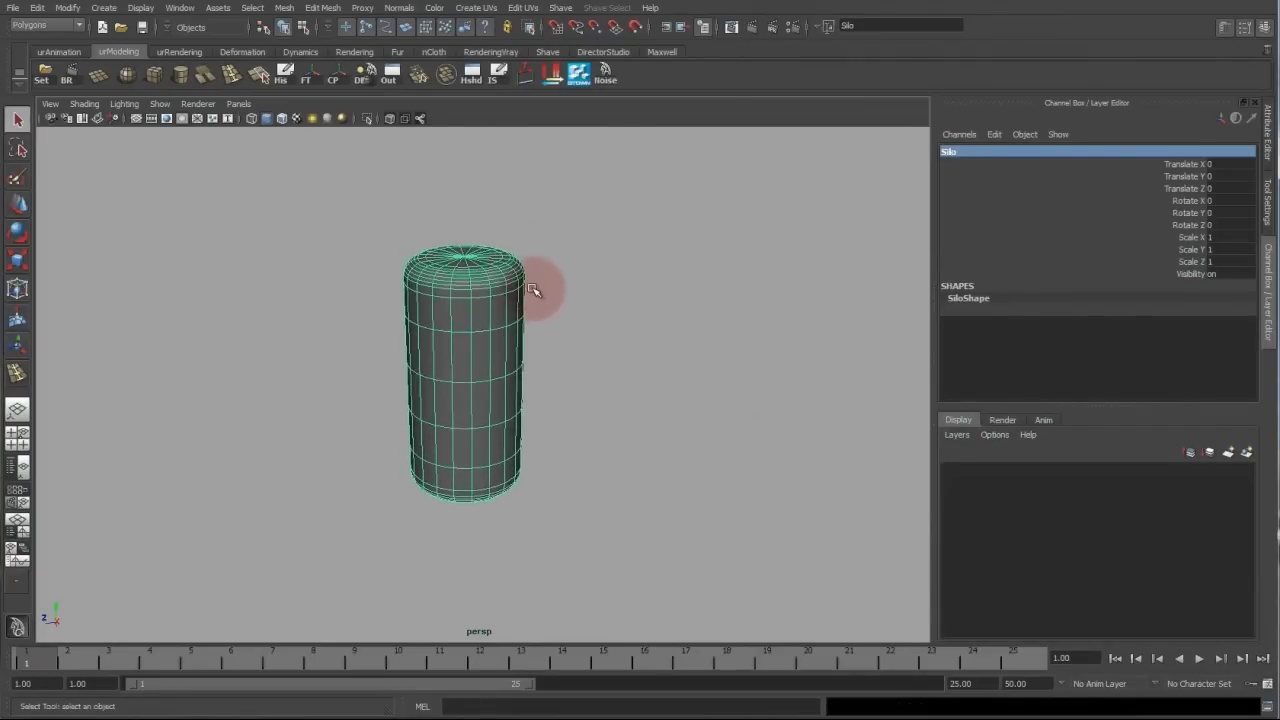
middle_click_drag(540, 304, 507, 291, "alt")
left_click(160, 80)
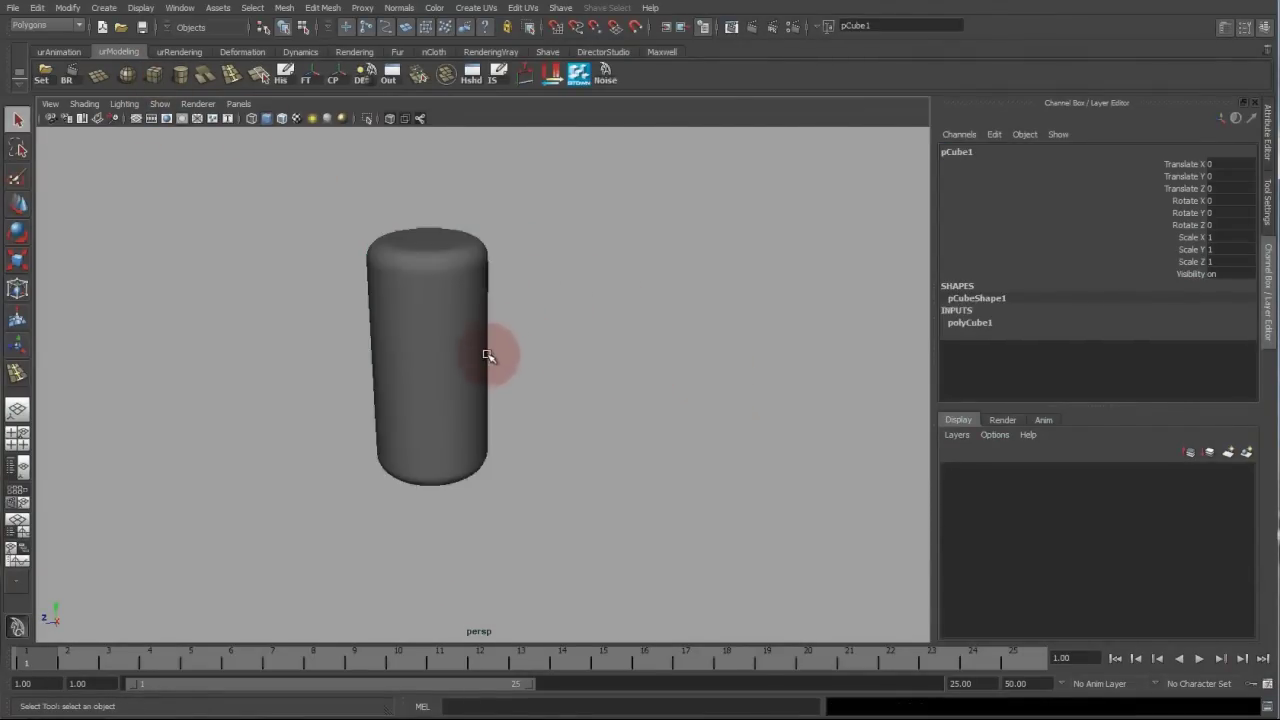
key("w")
left_click_drag(437, 394, 540, 460)
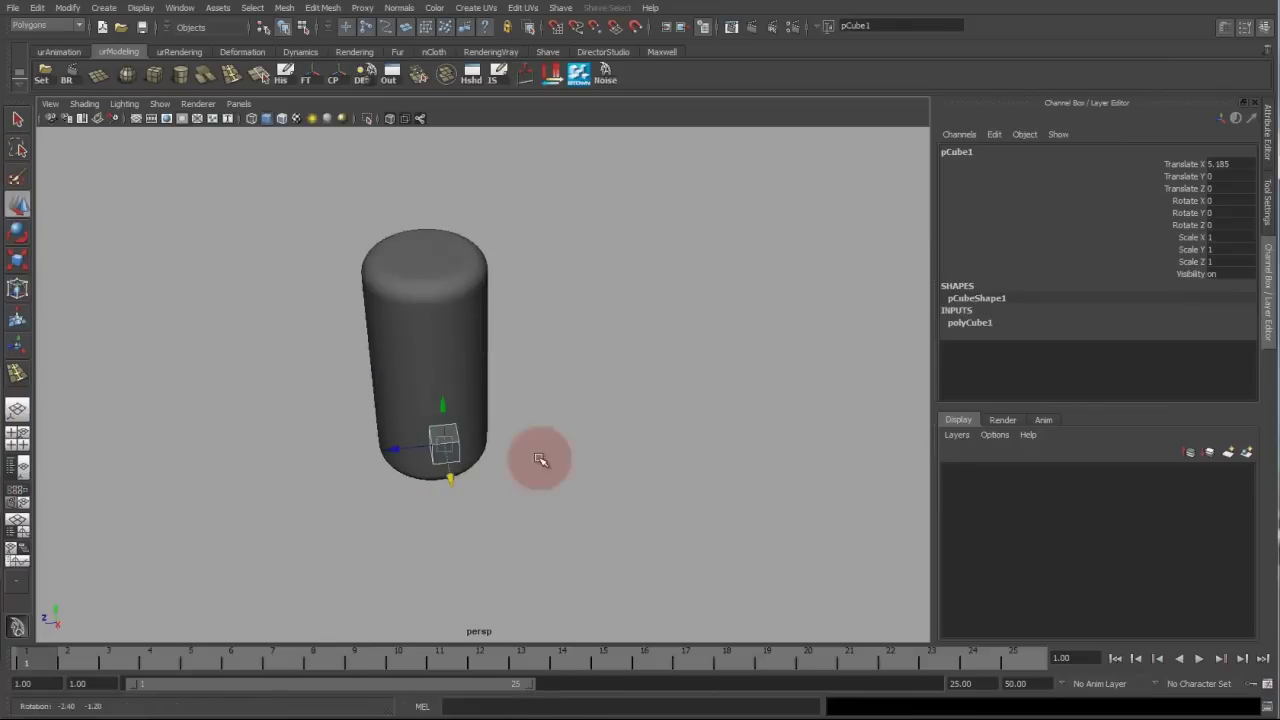
key("r")
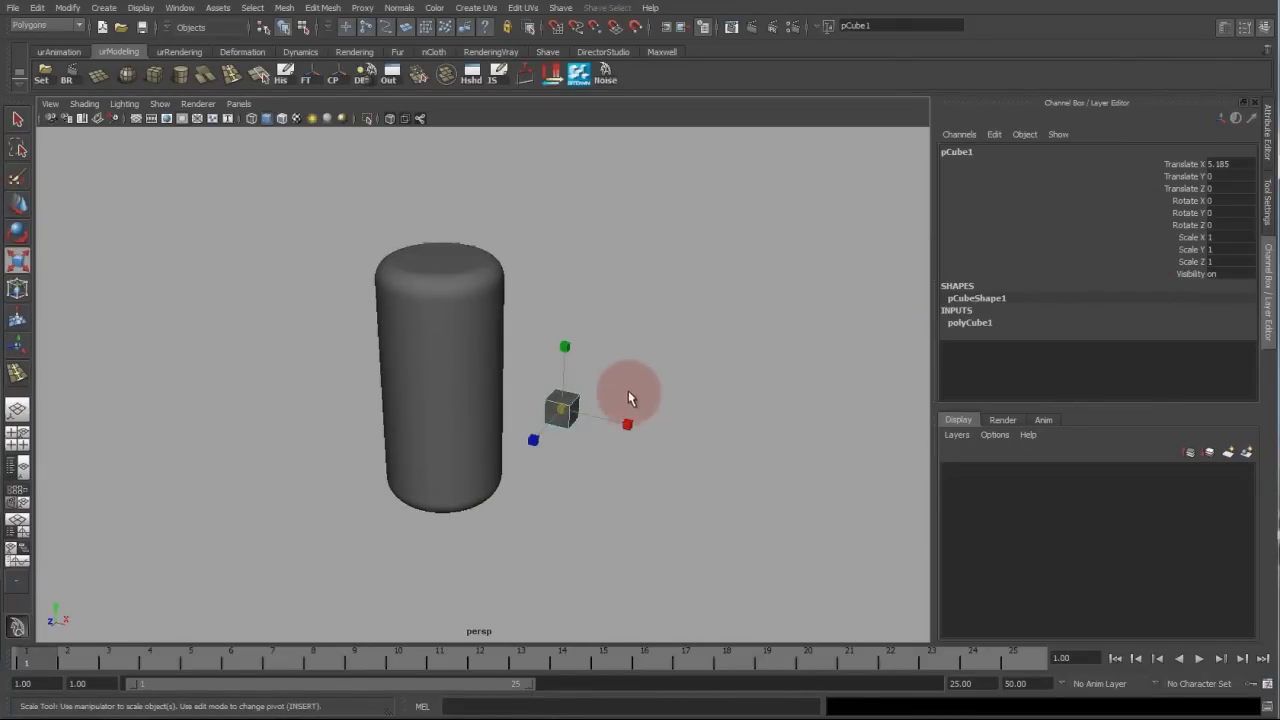
scroll(640, 405, "up", 4)
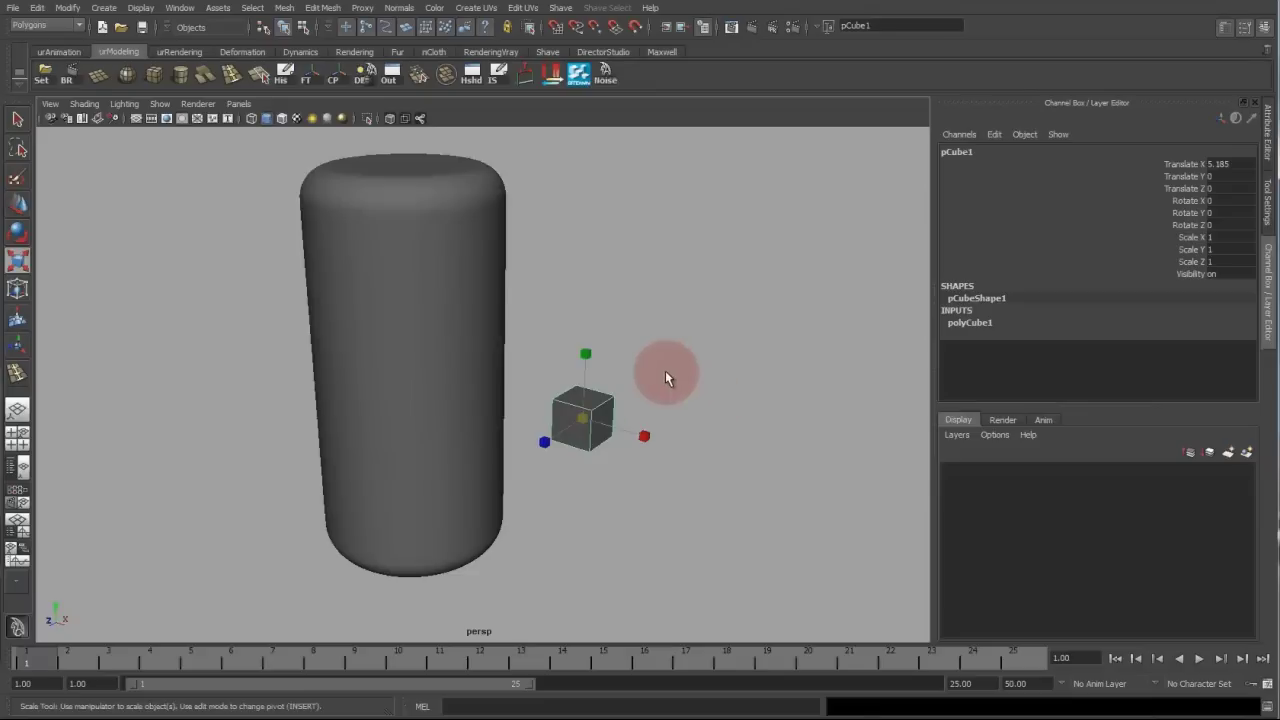
key("q")
middle_click_drag(534, 298, 609, 308, "alt")
right_click_drag(609, 308, 541, 301, "alt")
middle_click_drag(598, 335, 563, 331, "alt")
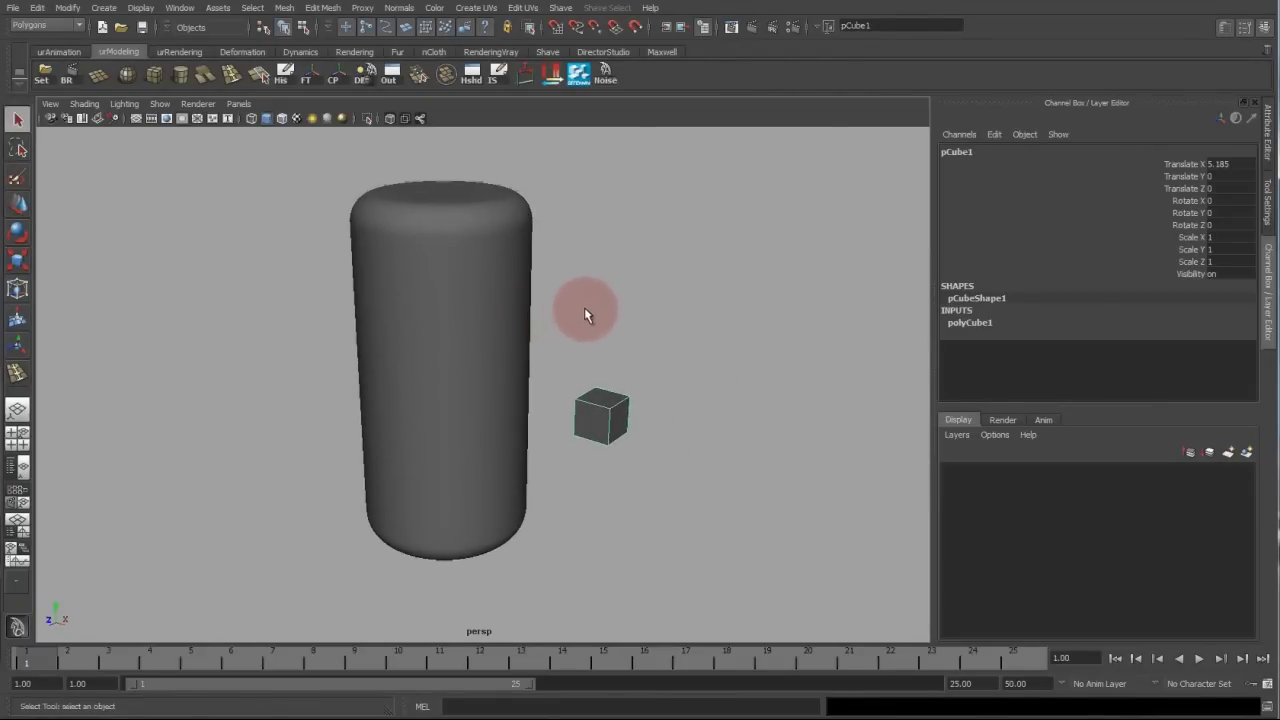
Subtract the cube from the silo with a Boolean Difference, keeping the Booleans commands in a floating window.
left_click(628, 309)
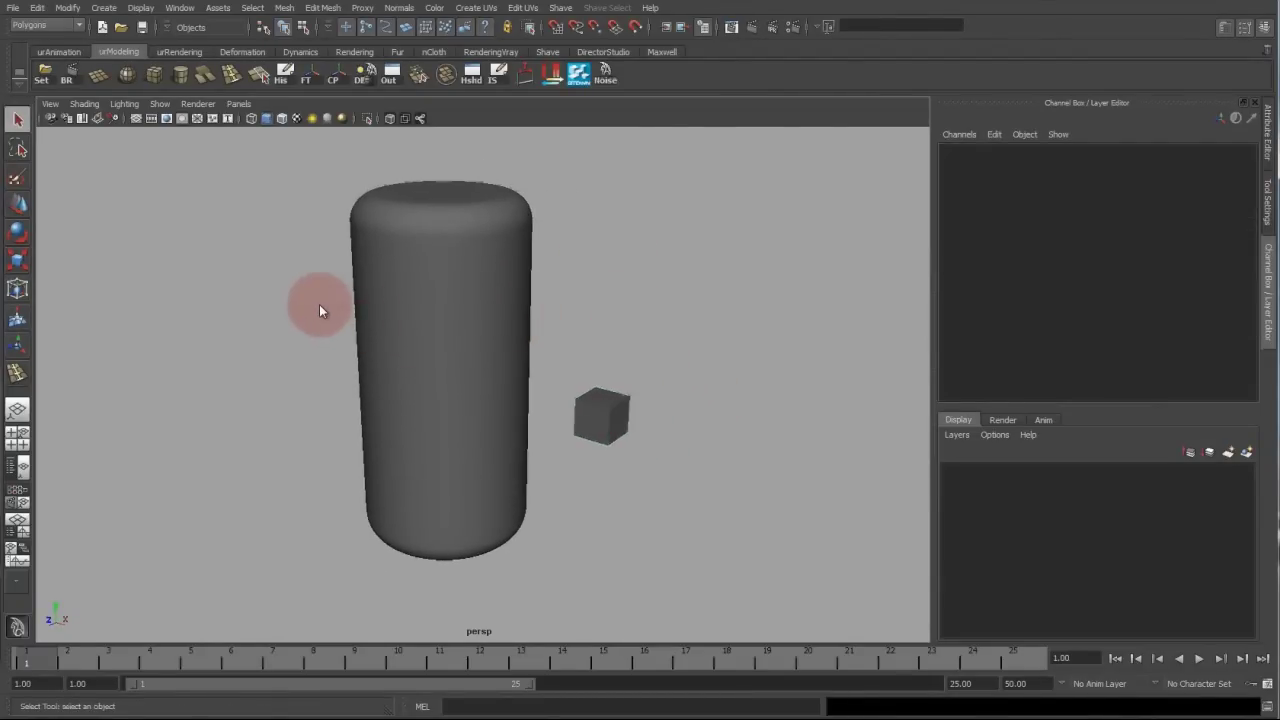
left_click_drag(355, 351, 404, 370)
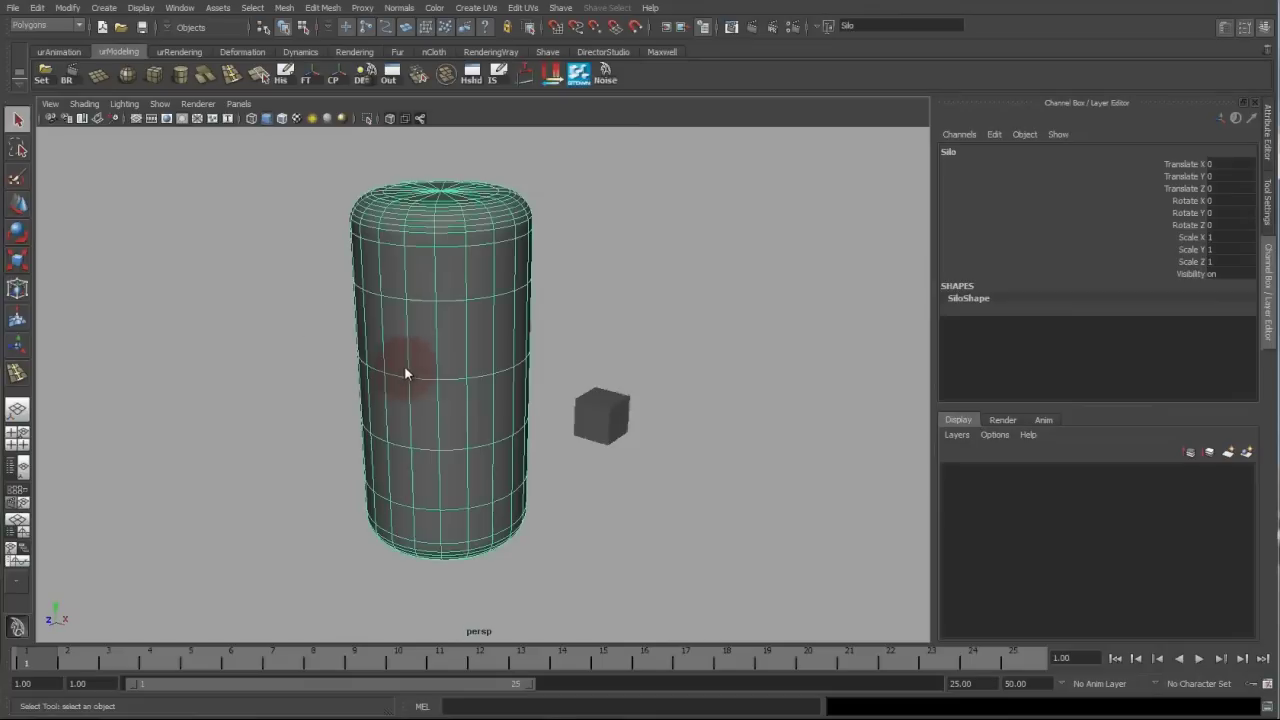
left_click(594, 416)
key("space")
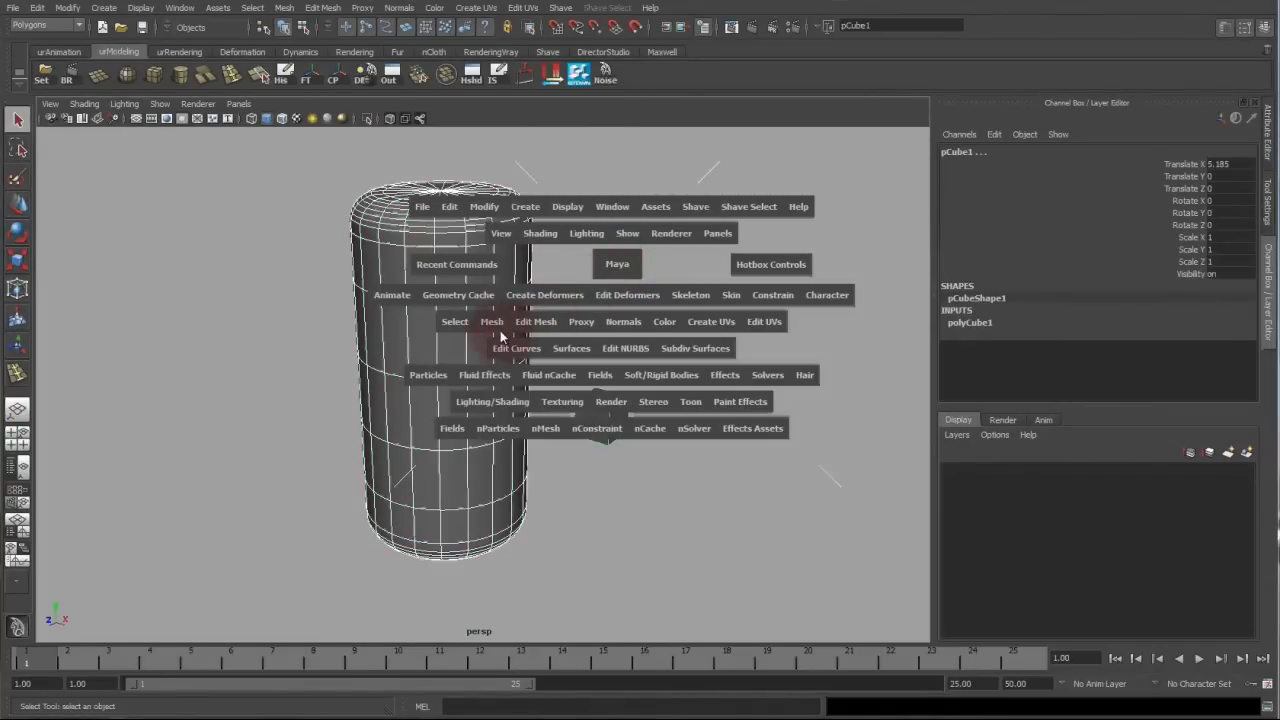
left_click_drag(501, 337, 683, 398)
key("space")
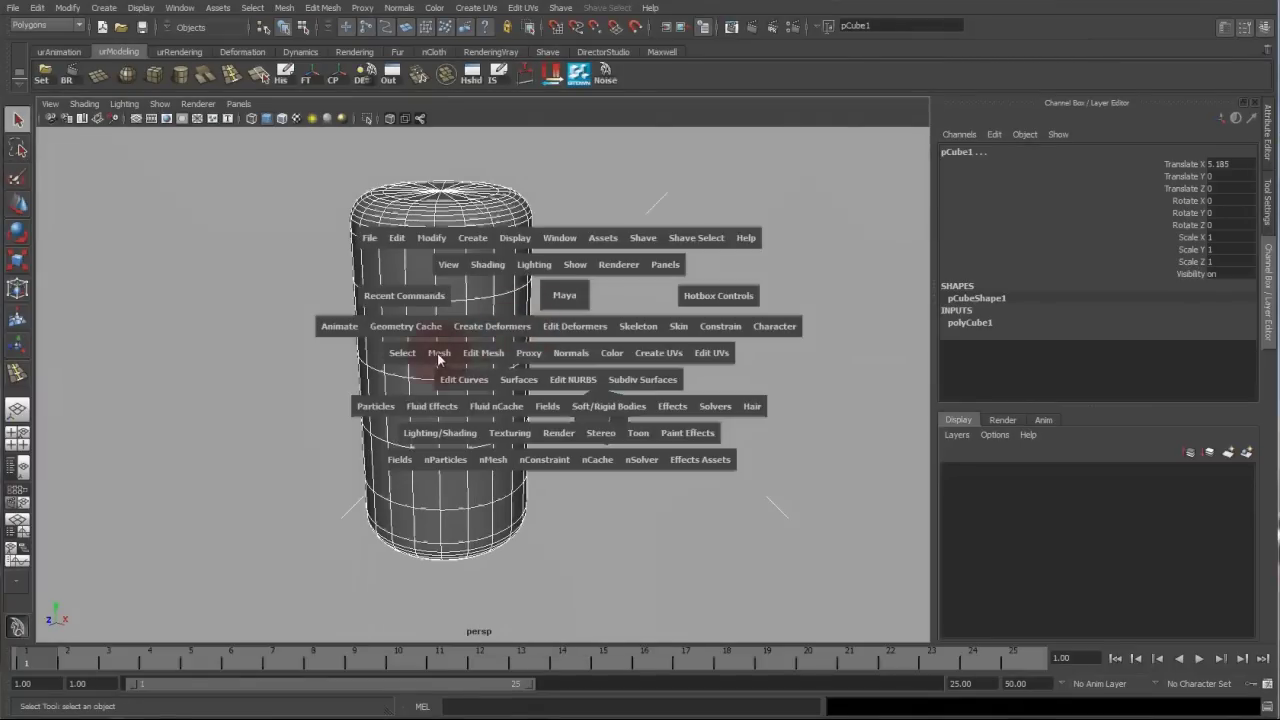
left_click_drag(437, 358, 795, 155)
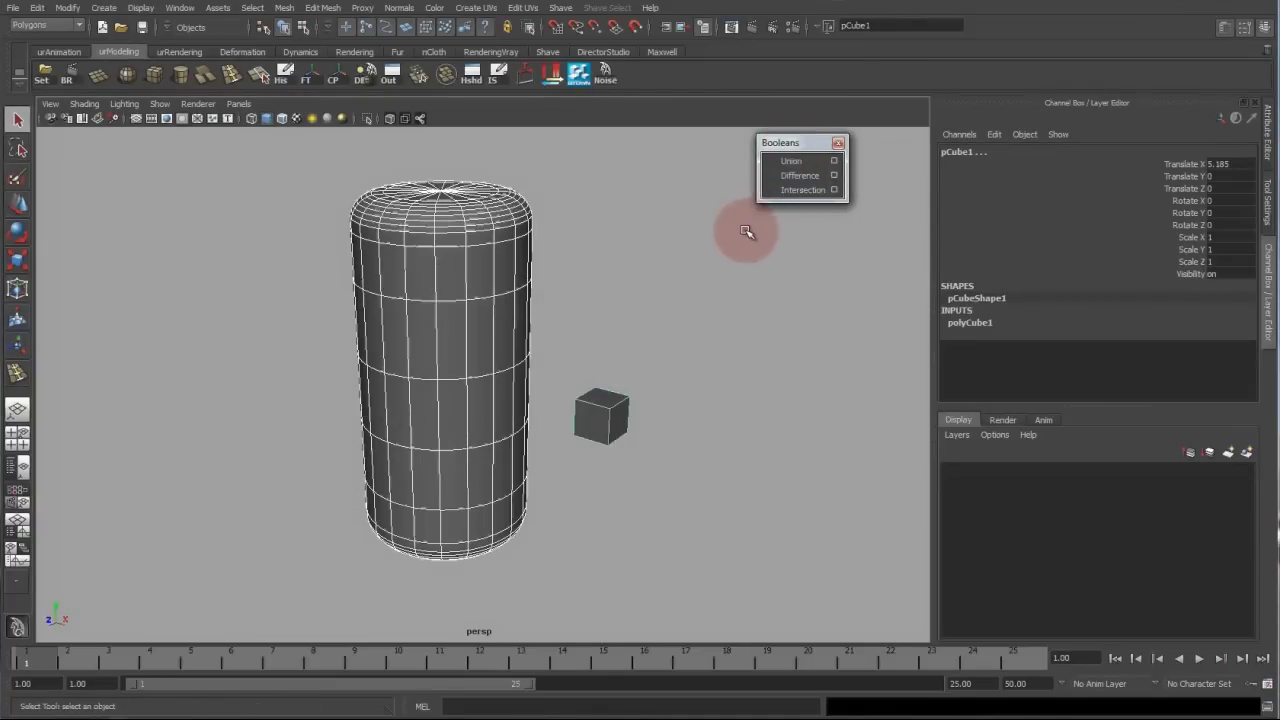
left_click(795, 175)
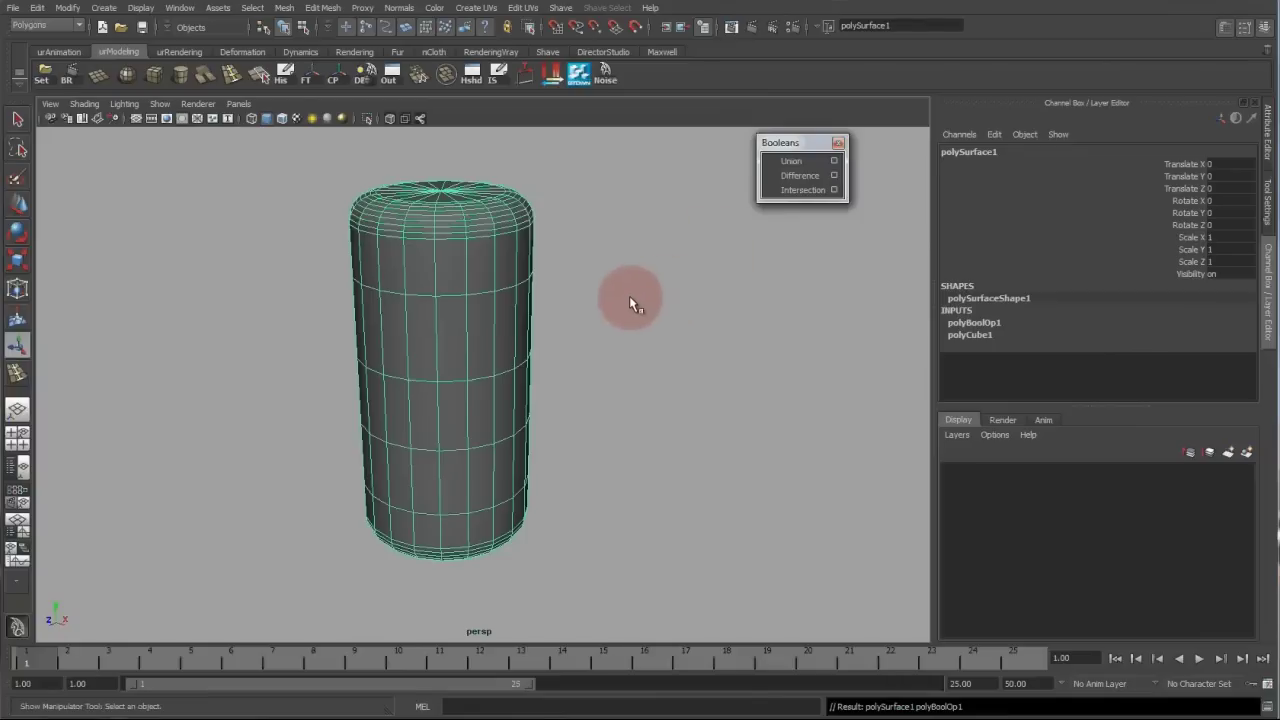
Show the Outliner beside the perspective view of the Boolean result.
left_click_drag(629, 296, 606, 270, "alt")
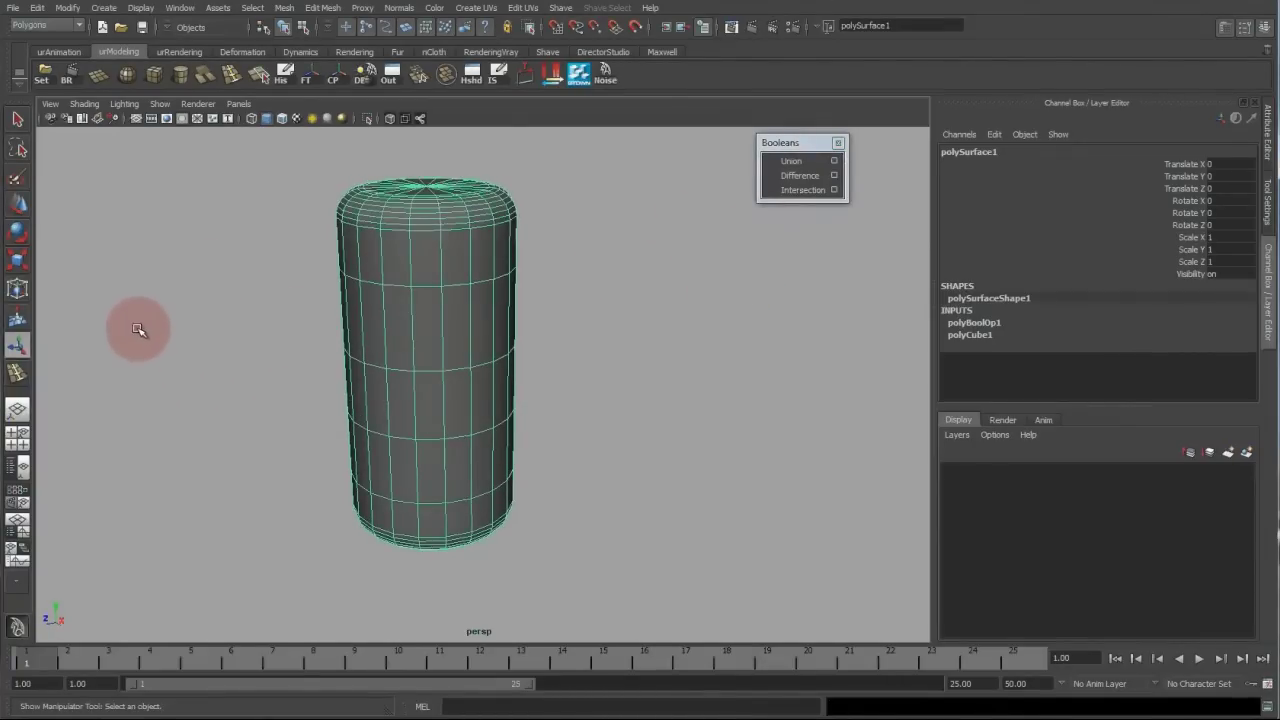
left_click(41, 444)
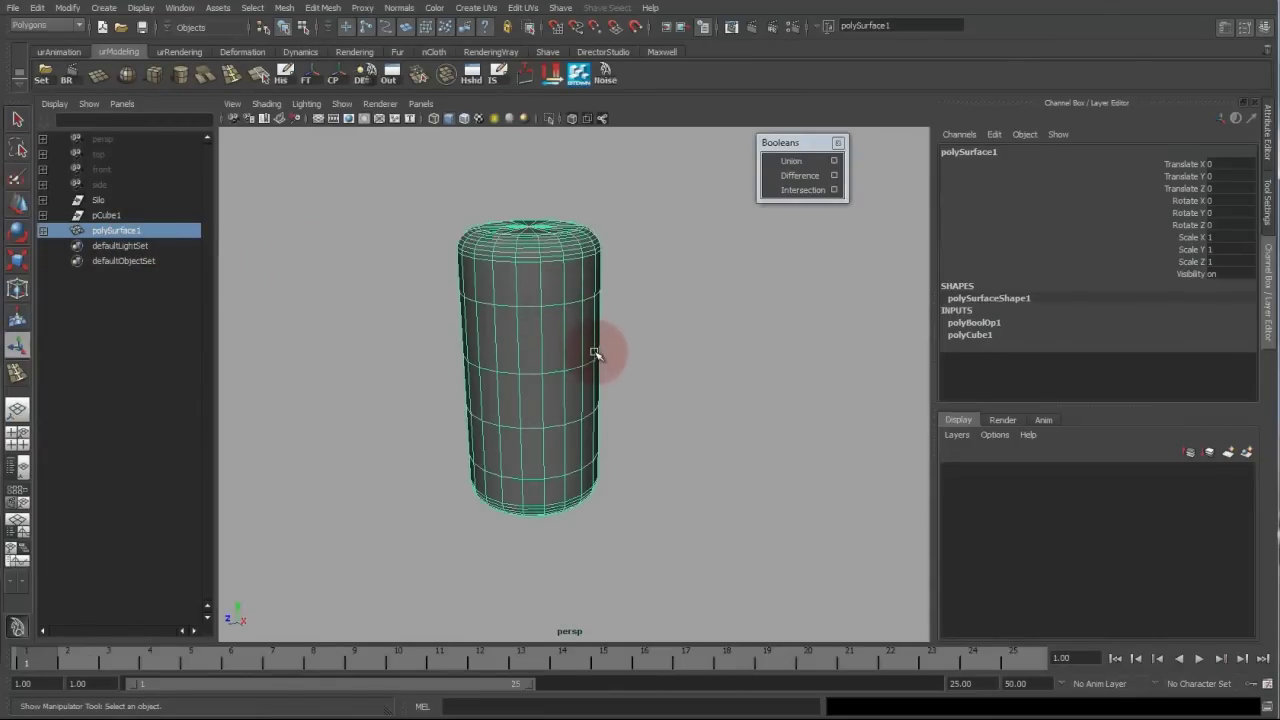
left_click_drag(618, 363, 690, 369, "alt")
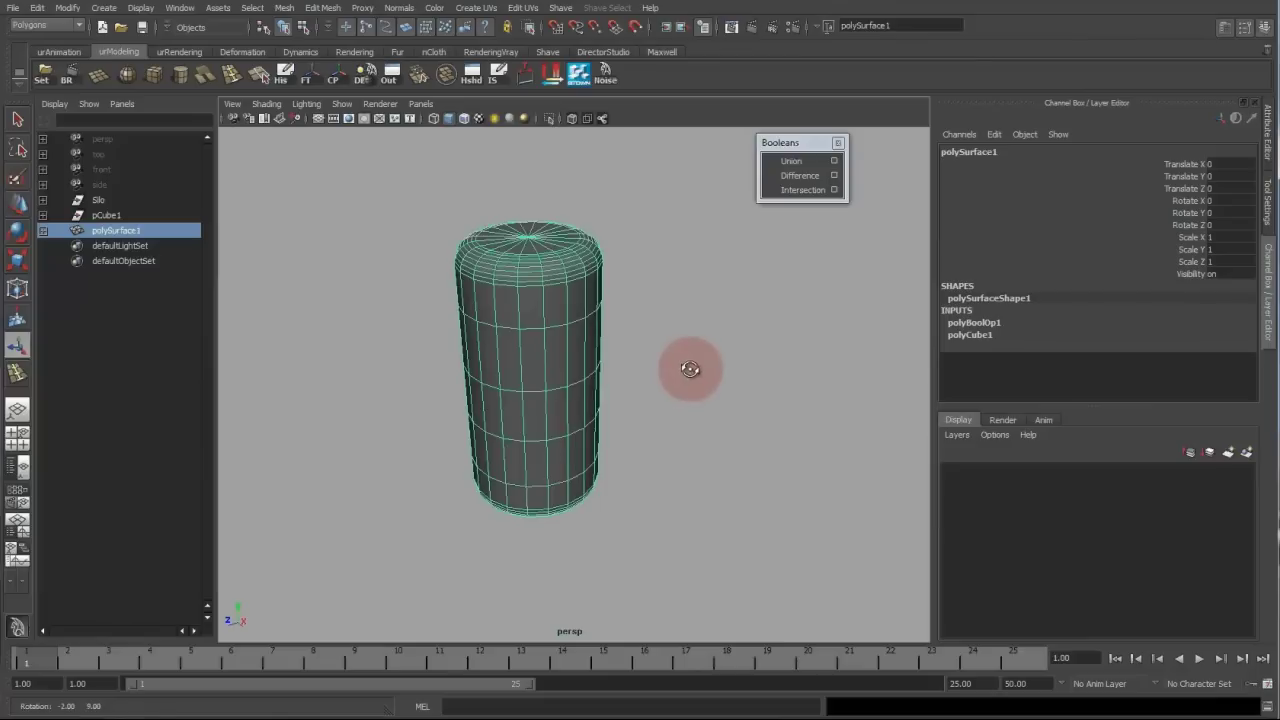
Select the cube pCube1 and move it into the silo wall, to about 2.786 along X.
left_click(125, 214)
left_click_drag(674, 331, 616, 444, "alt")
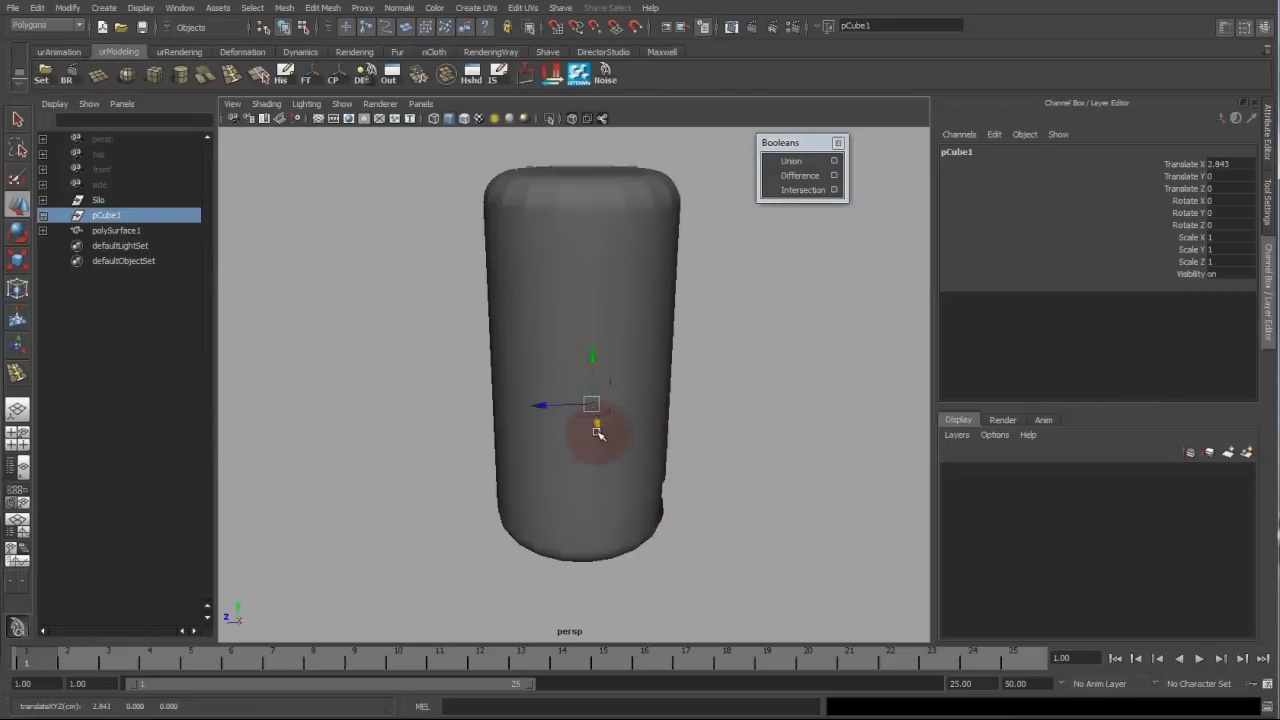
mouse_move(609, 461)
left_mouse_down()
mouse_move(654, 425)
mouse_move(563, 466)
mouse_move(567, 451)
mouse_move(620, 458)
left_mouse_up()
left_click_drag(620, 458, 657, 408, "alt")
left_click(641, 365)
right_click(640, 346)
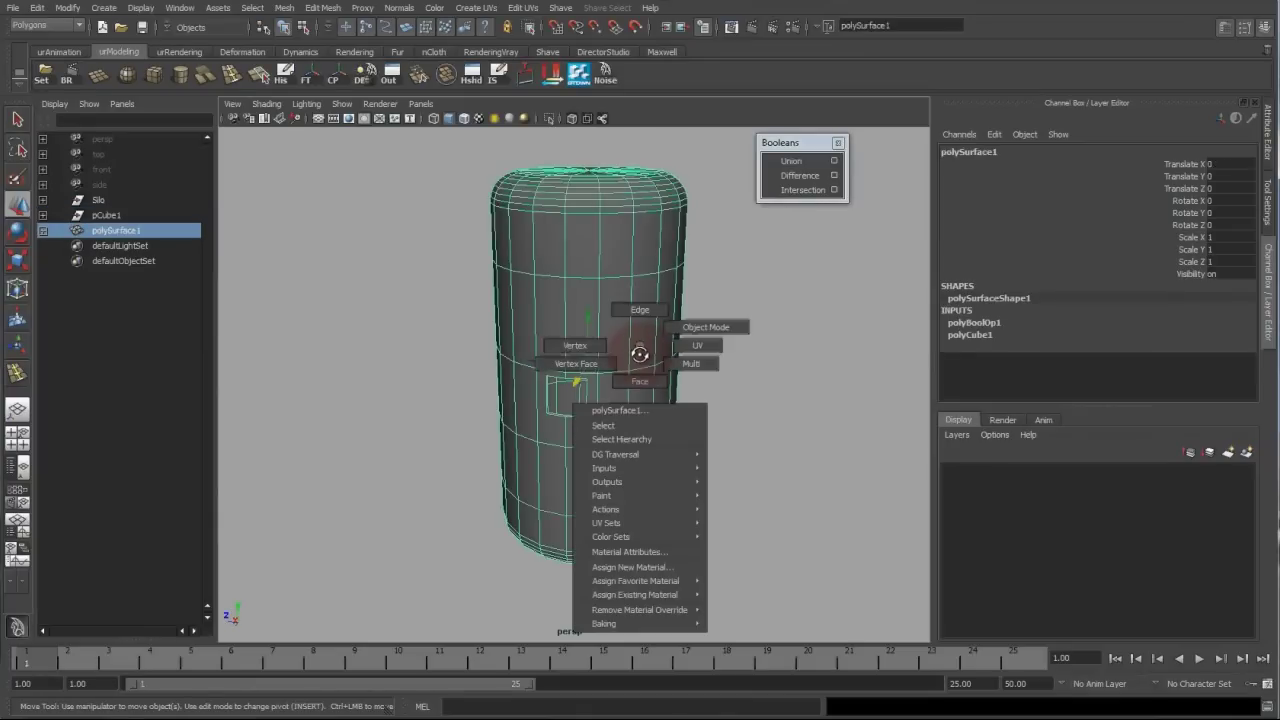
right_click_drag(640, 352, 724, 593)
left_click_drag(731, 554, 700, 520, "alt")
left_click(751, 537)
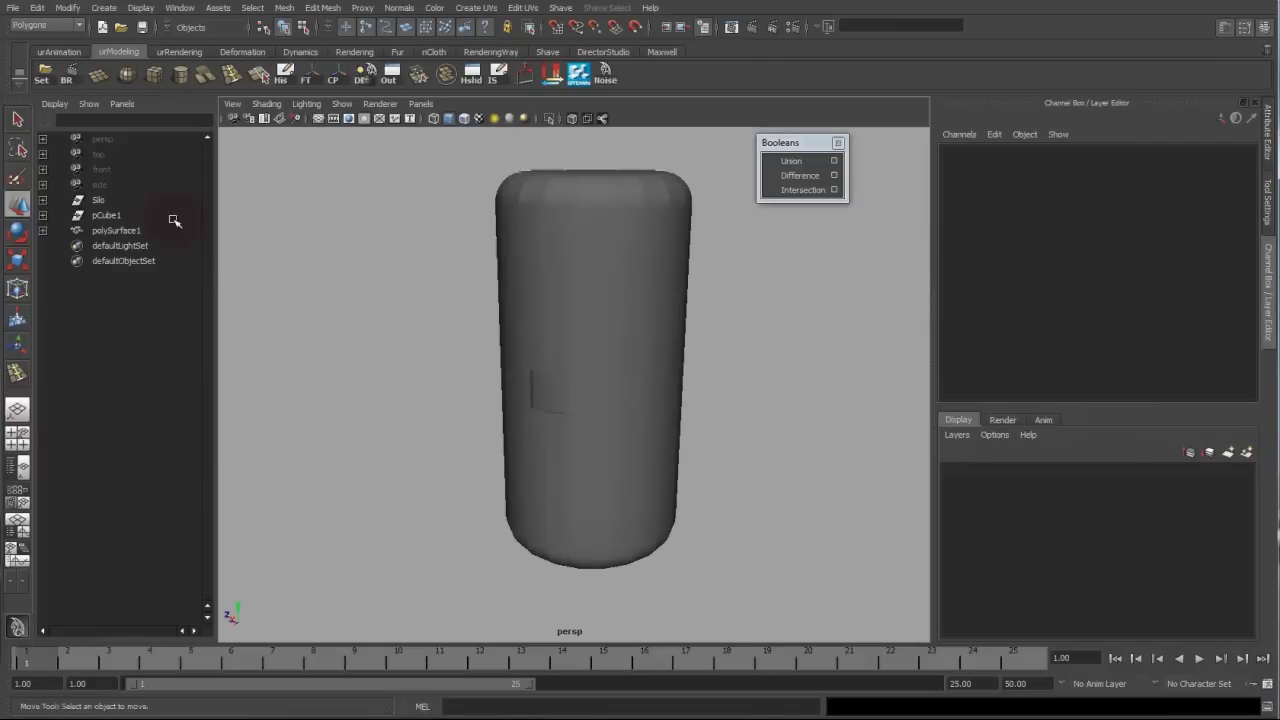
Scale pCube1 uniformly to about 4.102 and move it to about X 2.588, Y 4.885 at the silo's upper edge.
left_click(106, 215)
left_click_drag(543, 371, 709, 394, "alt")
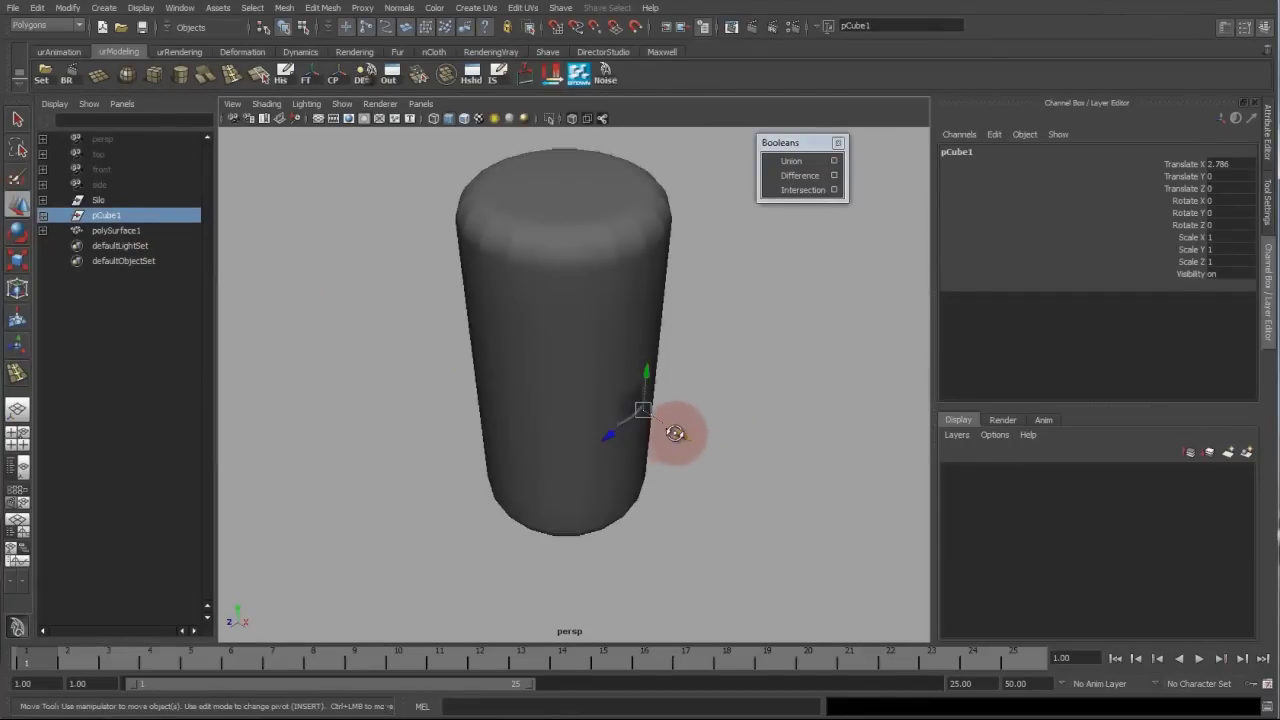
left_click_drag(678, 434, 942, 412)
key("r")
left_click_drag(775, 454, 421, 158, "alt")
key("w")
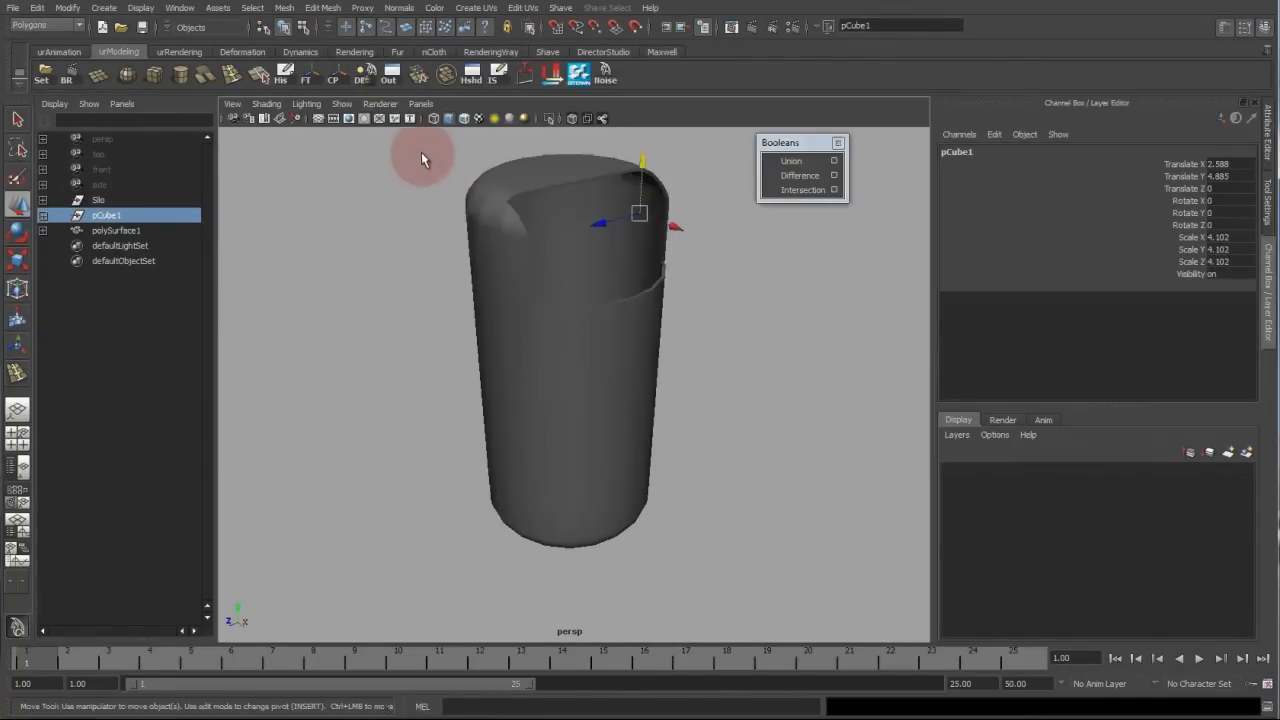
Review the multisample anti-aliasing options in the Viewport 2.0 renderer settings and close them.
left_click(347, 107)
mouse_move(368, 108)
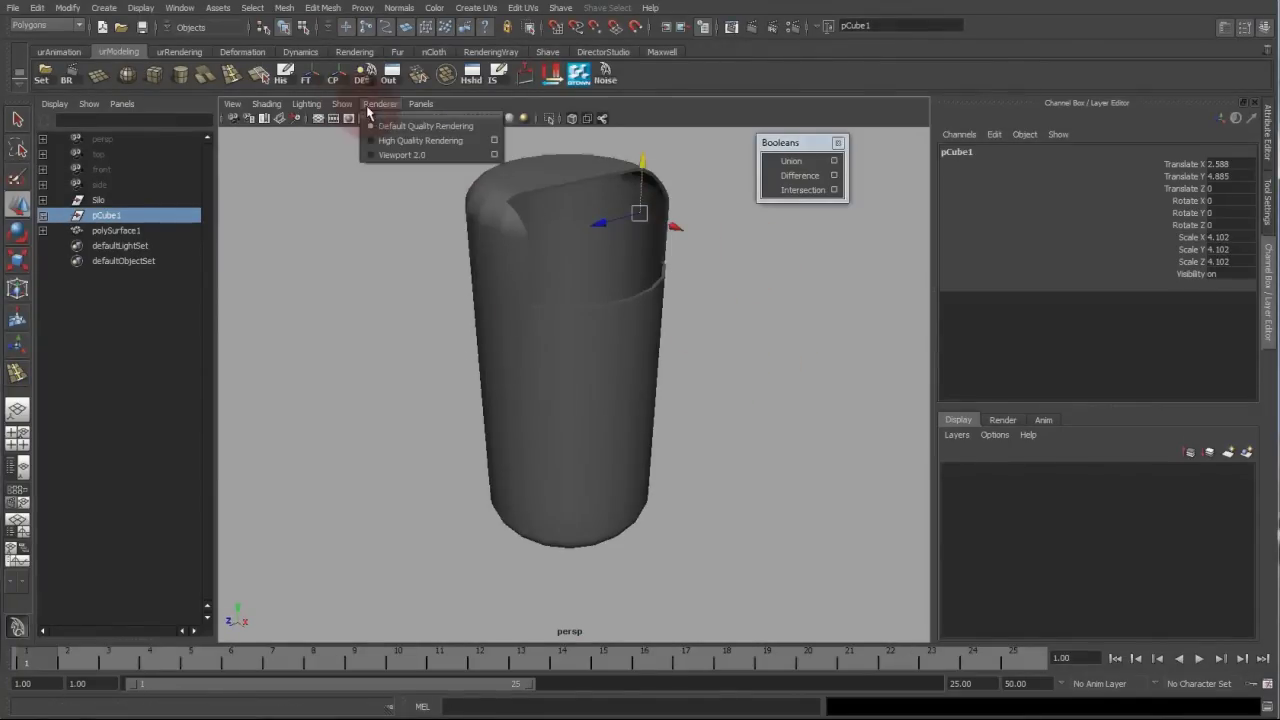
left_click(494, 155)
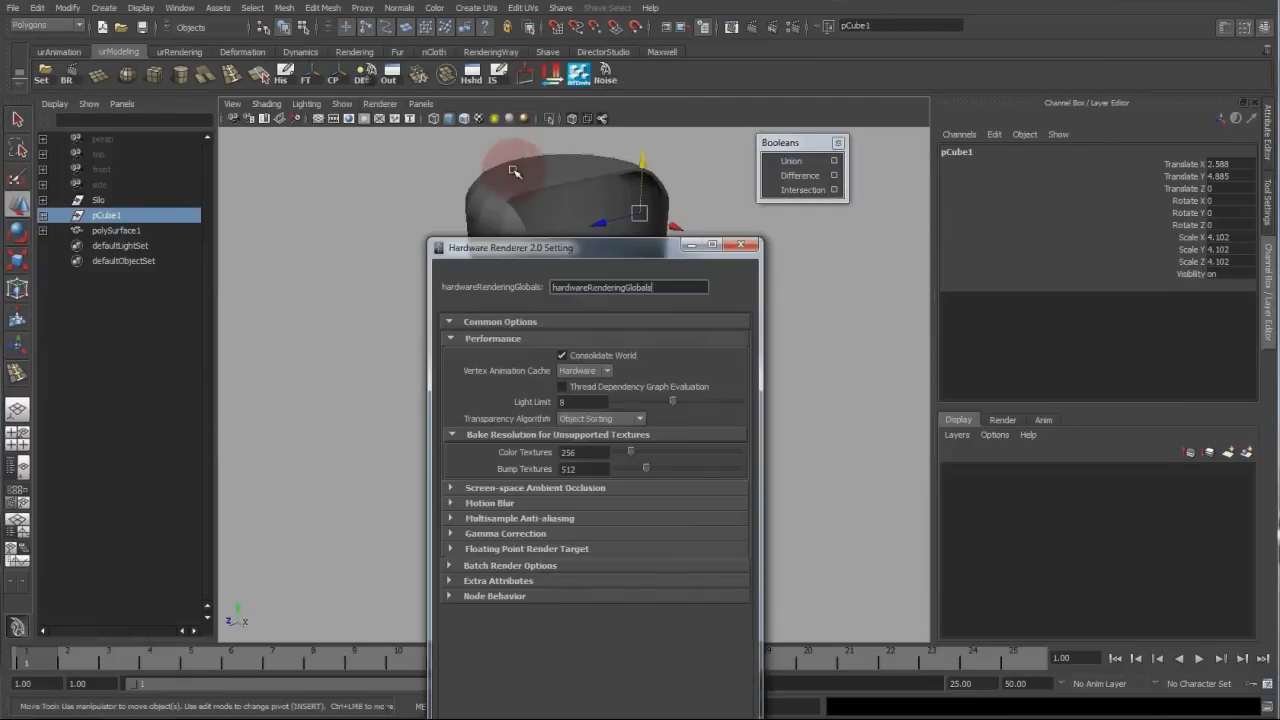
left_click(511, 535)
left_click(559, 534)
left_click(562, 519)
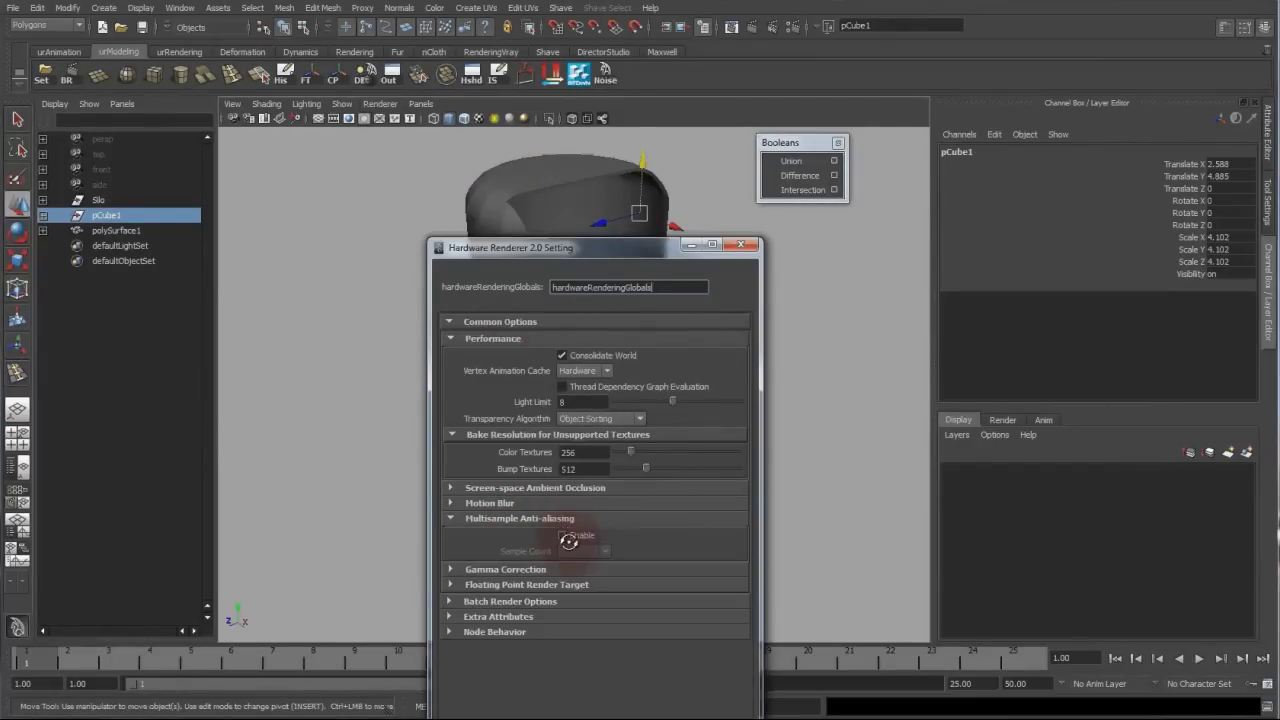
left_click(740, 244)
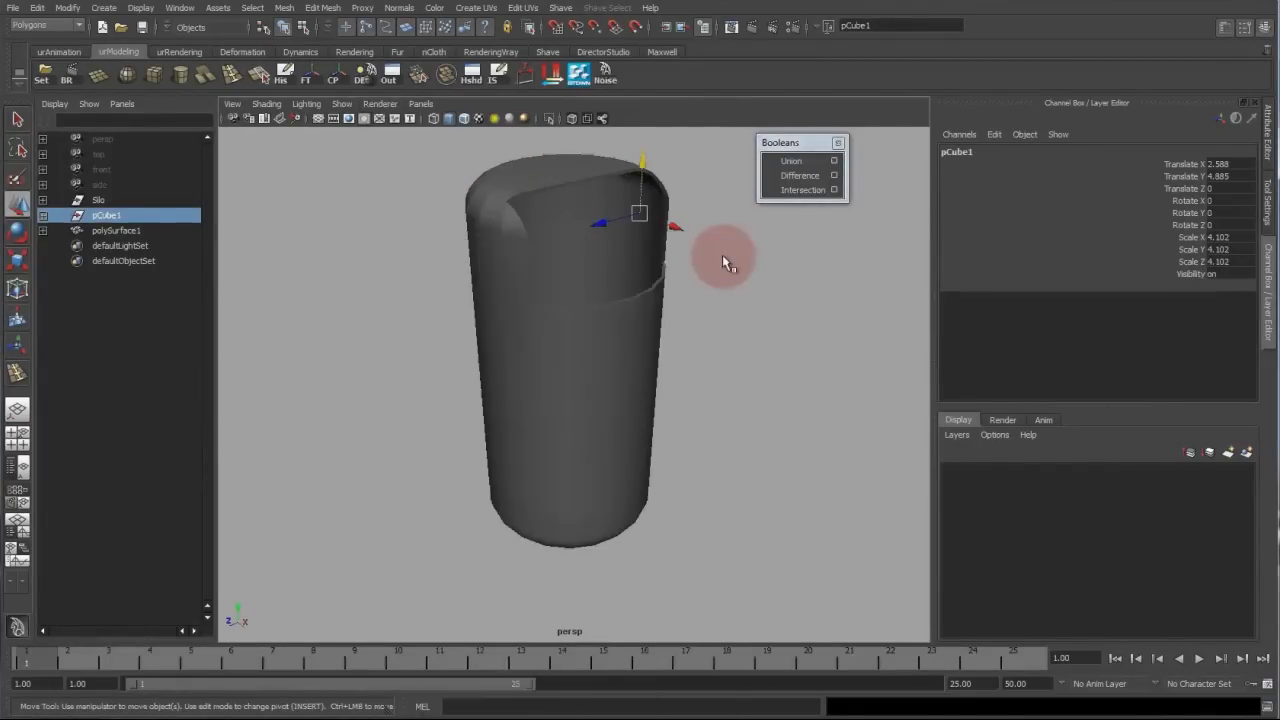
Switch the perspective view's renderer to Viewport 2.0 and view the cut-open silo from above.
left_click(389, 104)
left_click(397, 163)
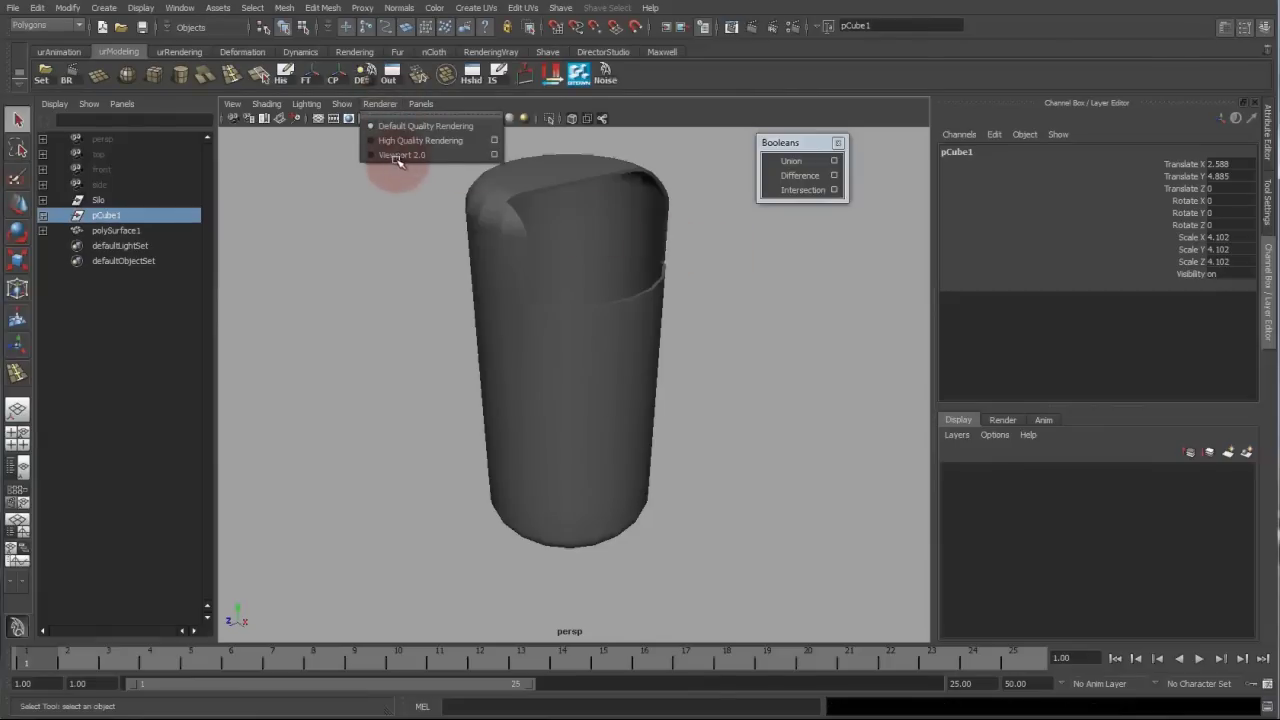
left_click(391, 108)
left_click(395, 153)
mouse_move(486, 200)
left_mouse_down("alt")
mouse_move(351, 311)
mouse_move(338, 301)
left_mouse_up("alt")
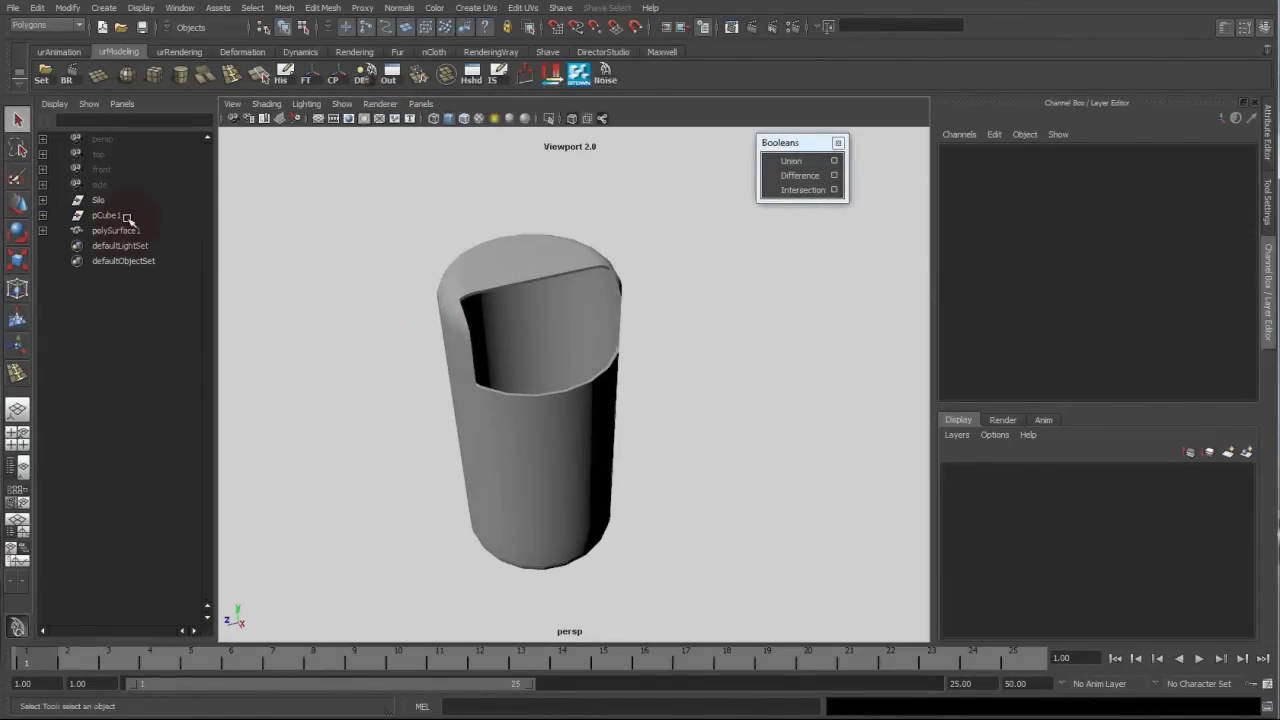
Reposition pCube1 to about X 2.885, Y 0.708, Z 1.928 so it cuts an opening in the silo's middle.
left_click(106, 215)
left_click_drag(598, 422, 543, 391, "alt")
key("w")
left_click_drag(590, 322, 608, 528)
left_click_drag(607, 527, 691, 521, "alt")
left_click_drag(560, 488, 510, 484, "alt")
right_click_drag(510, 484, 431, 481, "alt")
left_click_drag(519, 463, 533, 452, "alt")
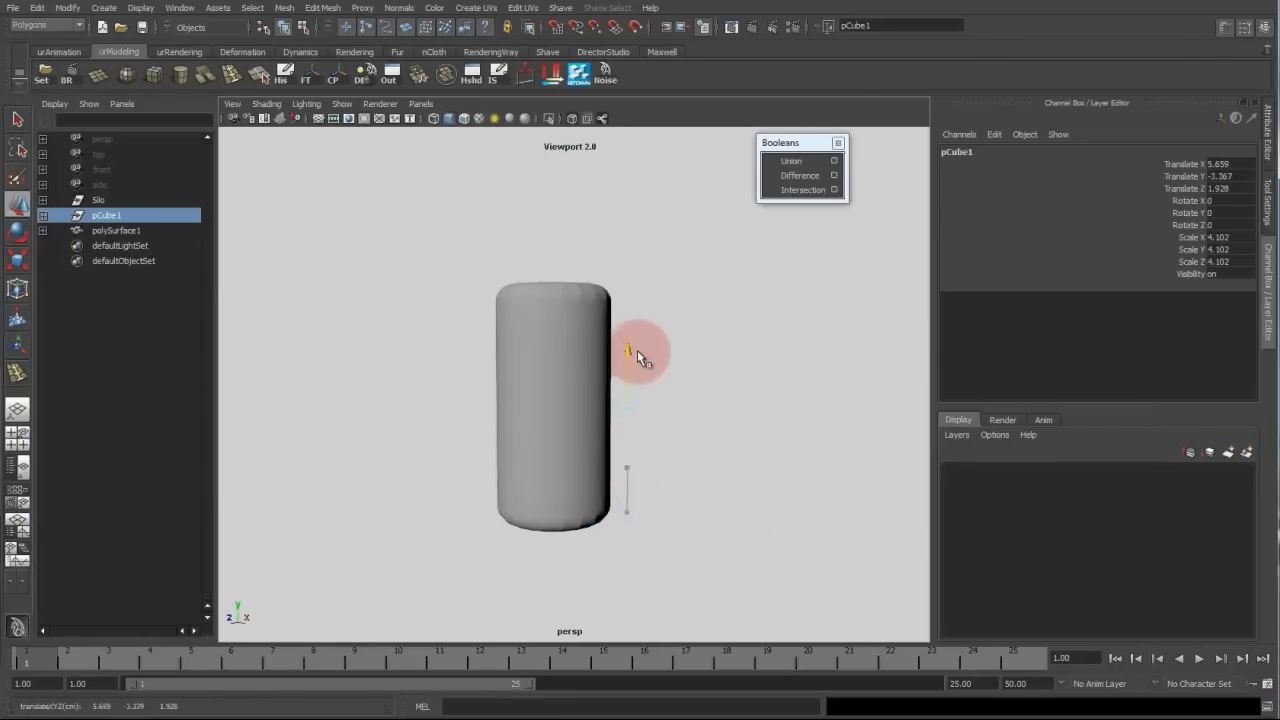
left_click_drag(672, 407, 610, 398)
left_click_drag(622, 443, 622, 518, "alt")
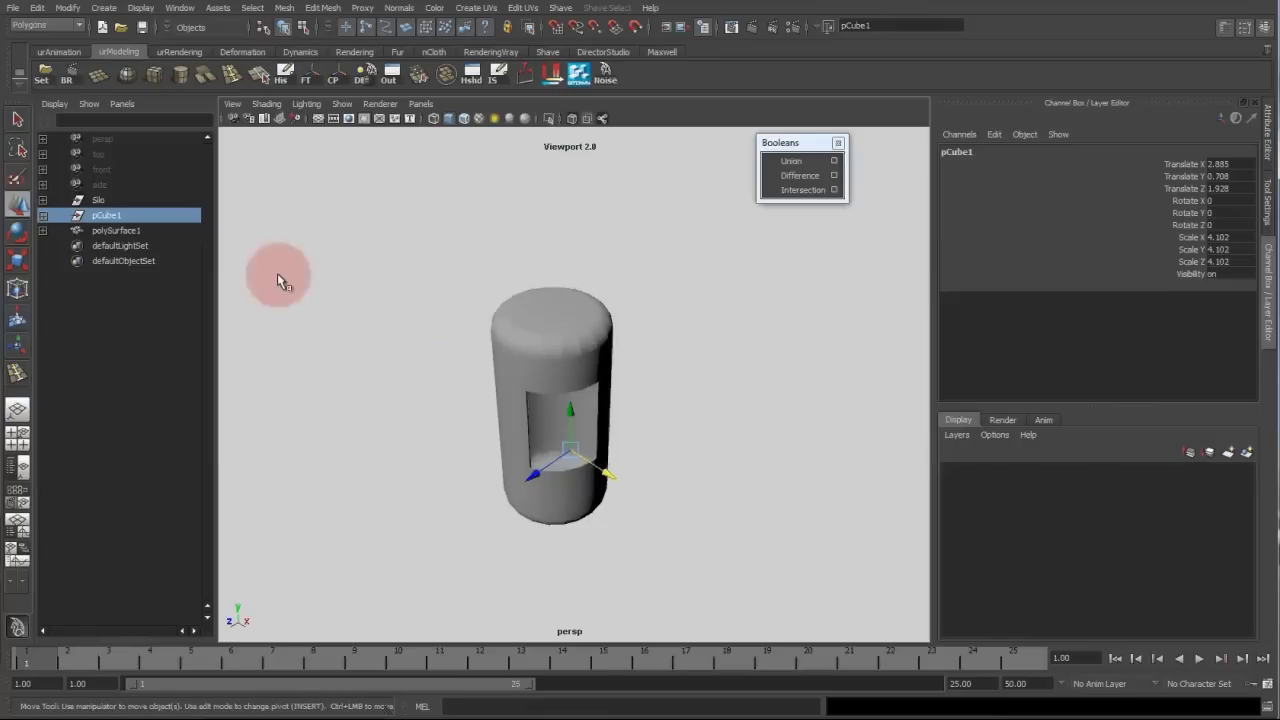
Delete the construction history of the Boolean result polySurface1.
left_click(120, 231)
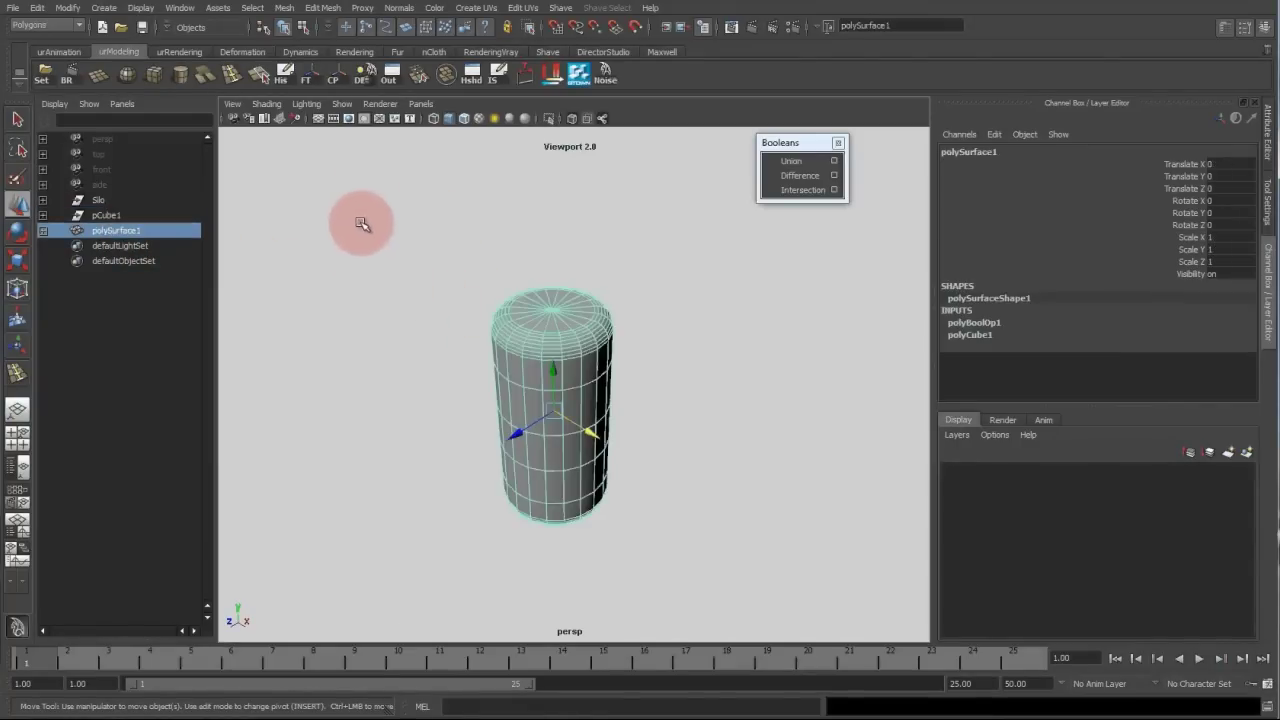
left_click(282, 75)
left_click(300, 235)
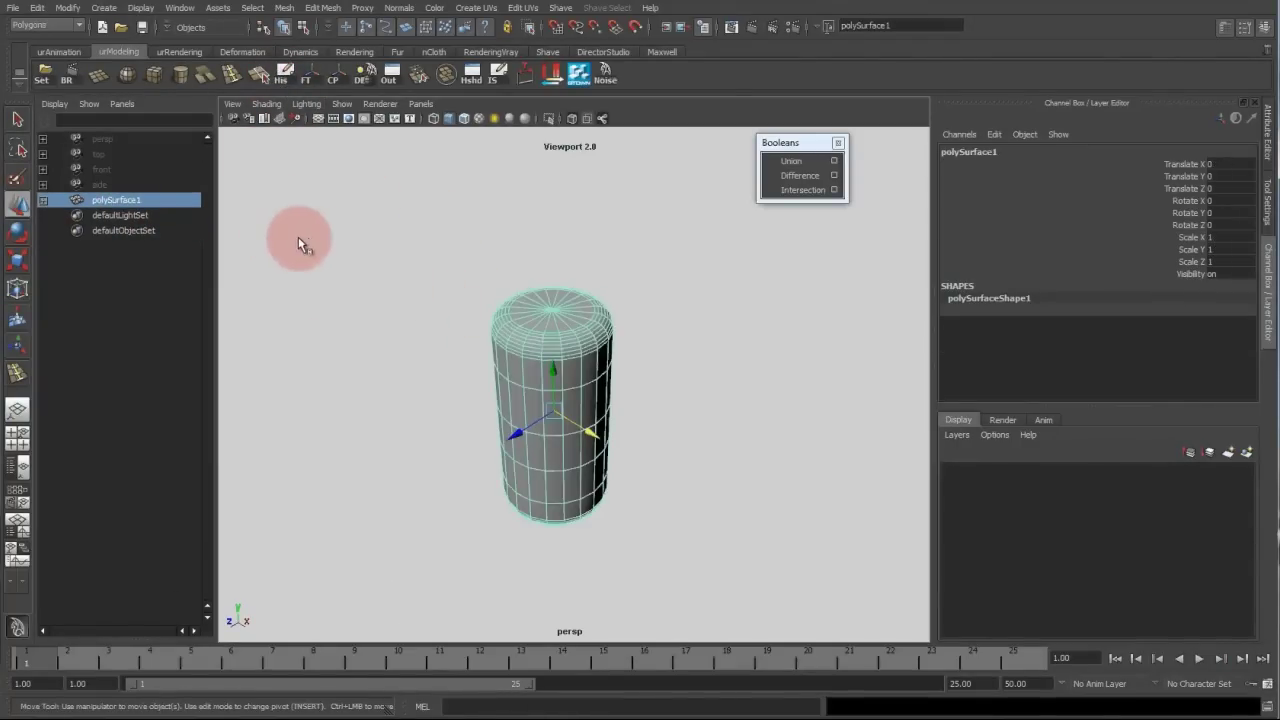
Examine polySurface1's inner and outer walls in wireframe from several angles and return to shaded display.
left_click(157, 203)
mouse_move(555, 348)
left_mouse_down("alt")
mouse_move(463, 306)
mouse_move(528, 307)
mouse_move(503, 340)
left_mouse_up("alt")
key("4")
right_click_drag(558, 358, 721, 429, "alt")
left_click_drag(721, 429, 650, 456, "alt")
right_click_drag(650, 456, 525, 441, "alt")
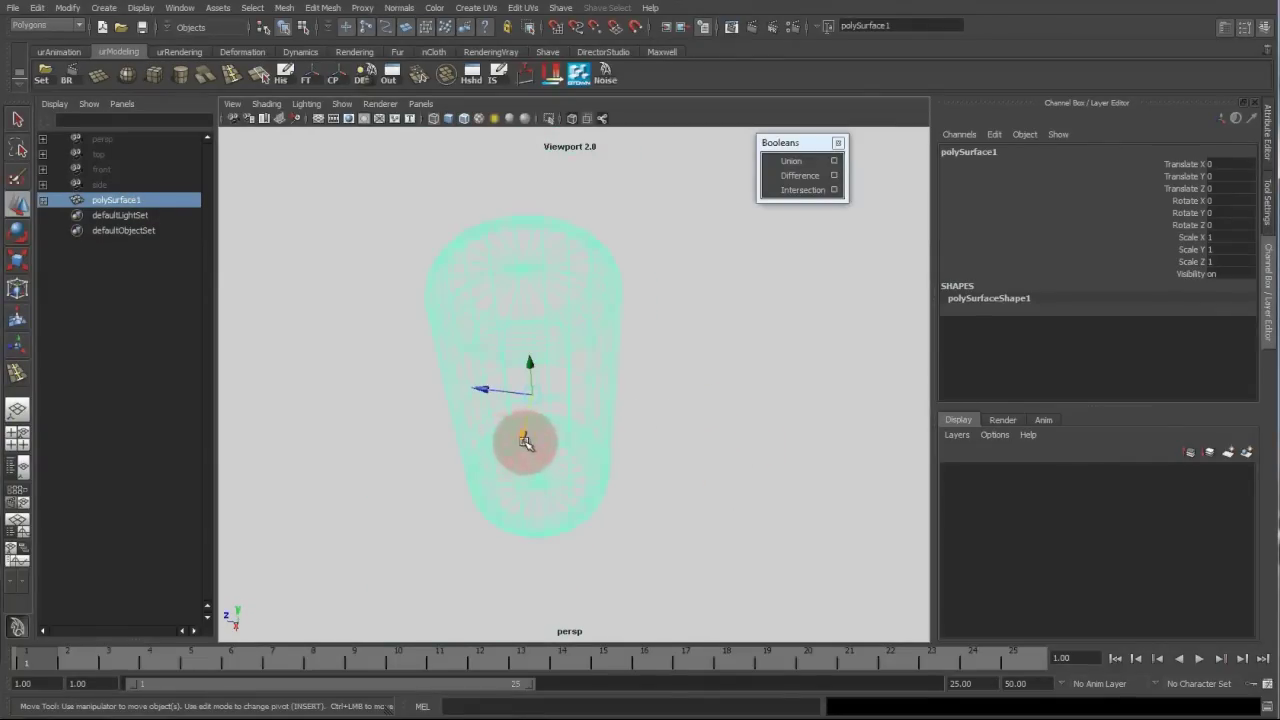
left_click_drag(525, 441, 520, 405, "alt")
key("5")
mouse_move(520, 405)
right_mouse_down("alt")
mouse_move(395, 387)
mouse_move(290, 335)
right_mouse_up("alt")
Rename polySurface1 as Silo and clear the selection.
left_click(43, 200)
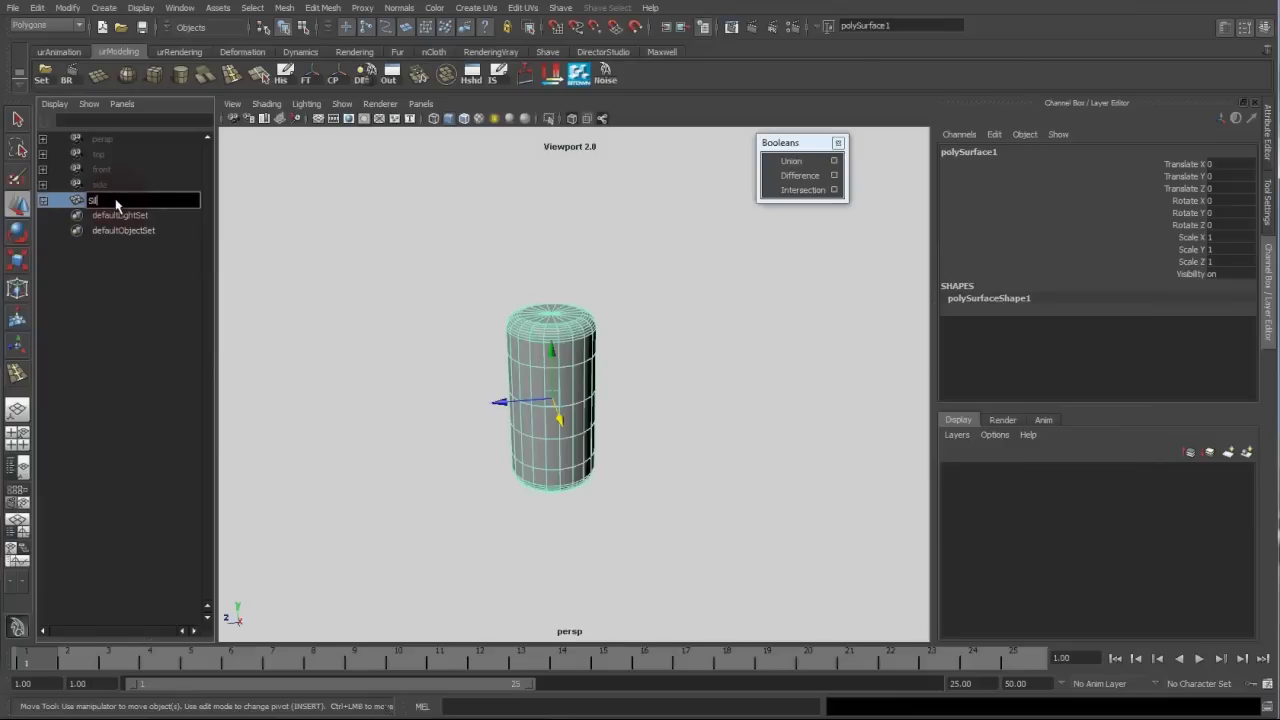
key("Return")
left_click(751, 354)
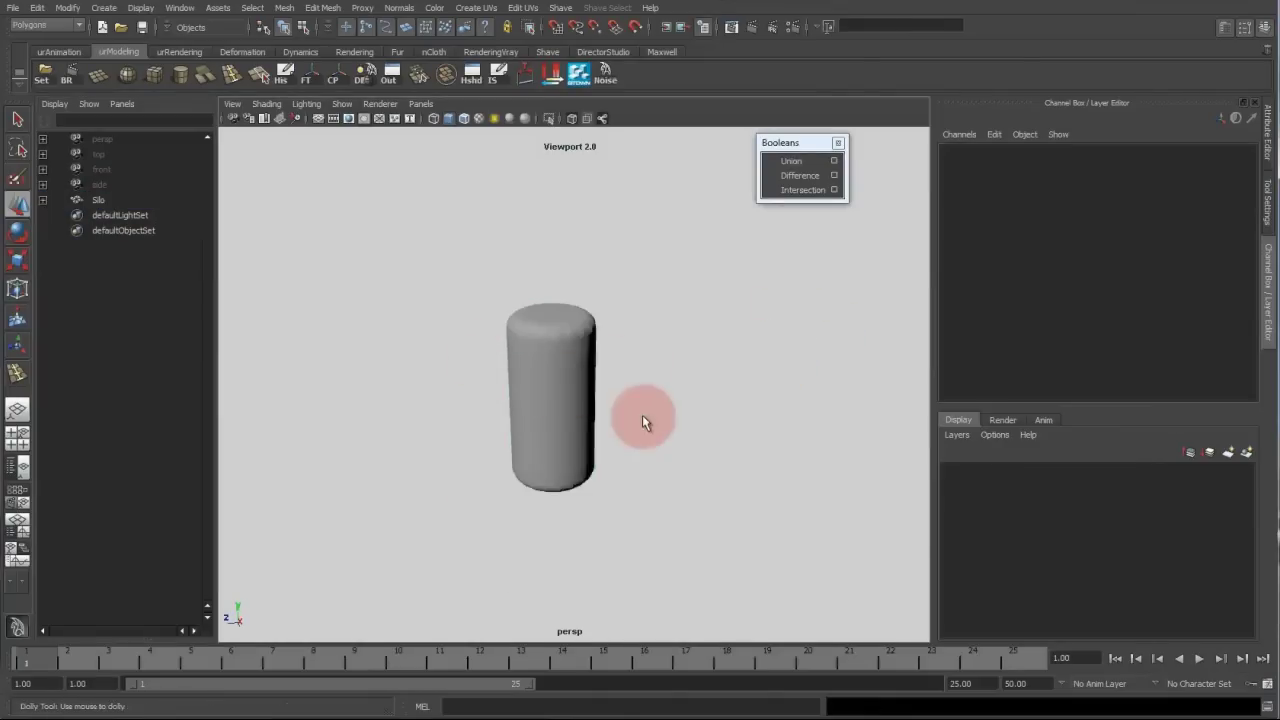
Switch to the front view and display the silo in wireframe, framed closely.
right_click_drag(642, 415, 612, 397, "alt")
key("space")
left_click_drag(598, 395, 617, 410)
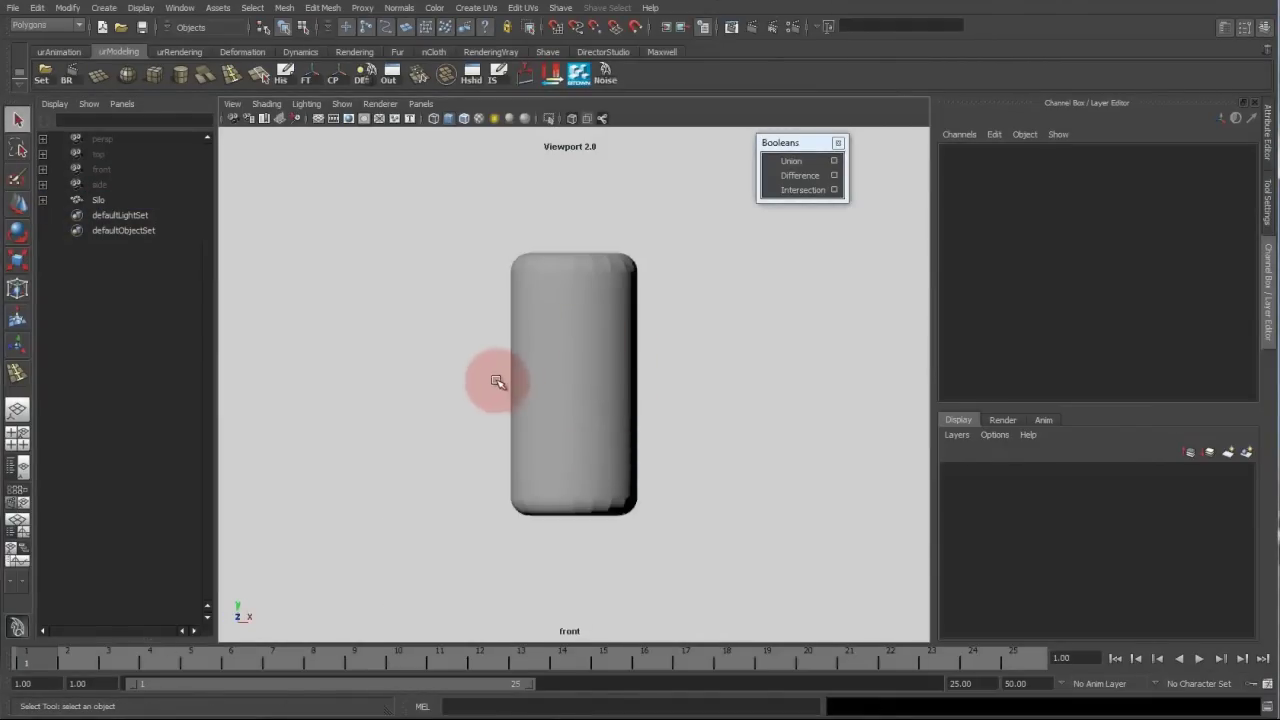
key("4")
right_click_drag(445, 382, 655, 416, "alt")
middle_click_drag(609, 414, 522, 398, "alt")
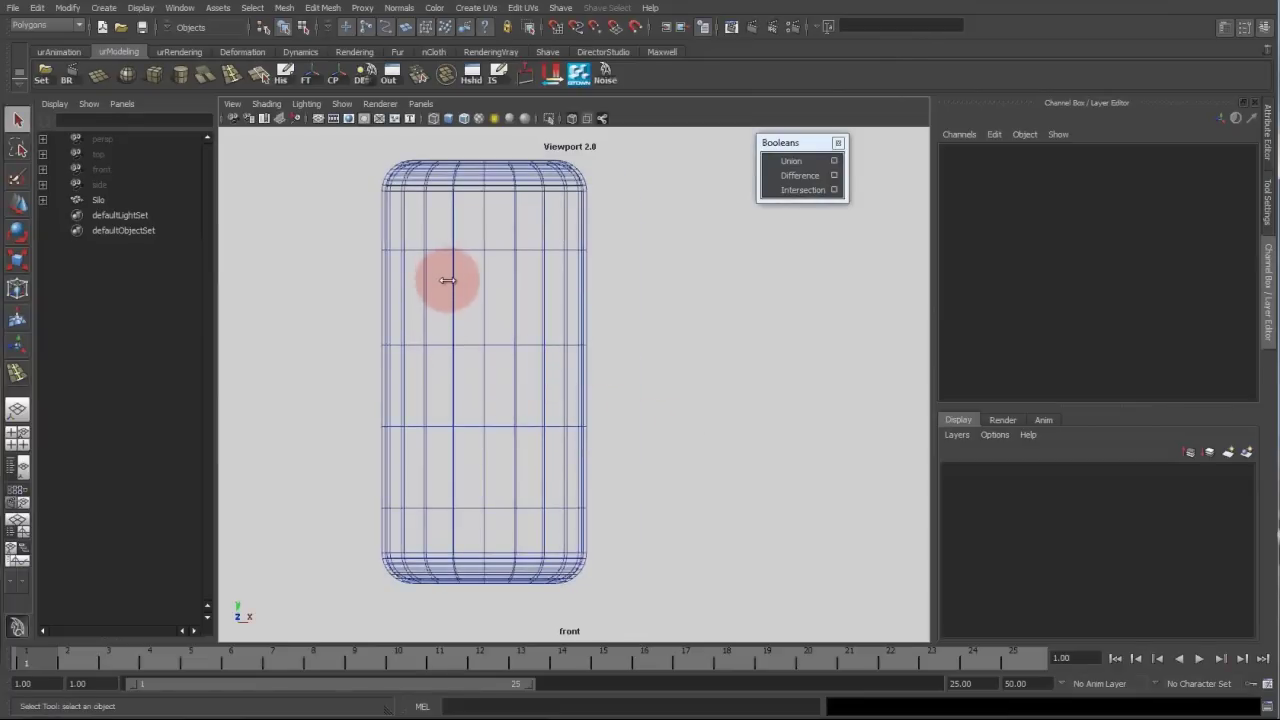
Duplicate the silo as contents and scale the copy to about 0.967 along X and Z.
left_click(453, 283)
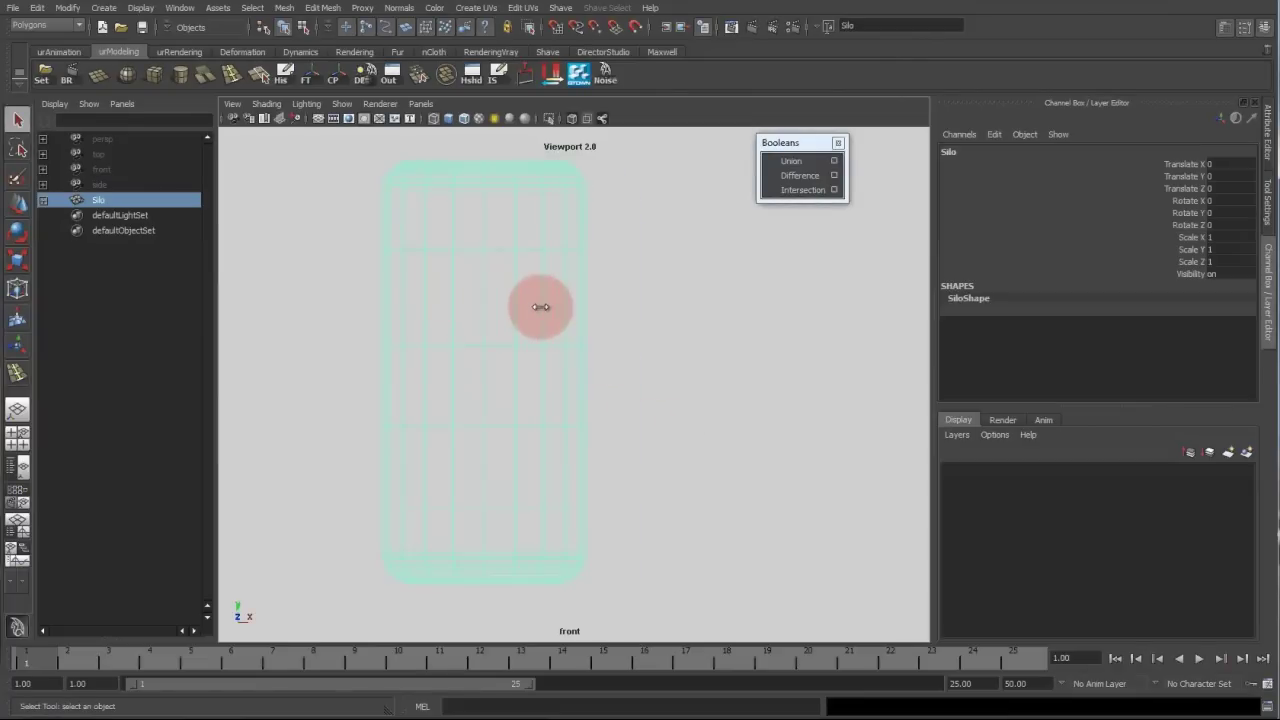
key("ctrl+d")
key("r")
double_click(100, 215)
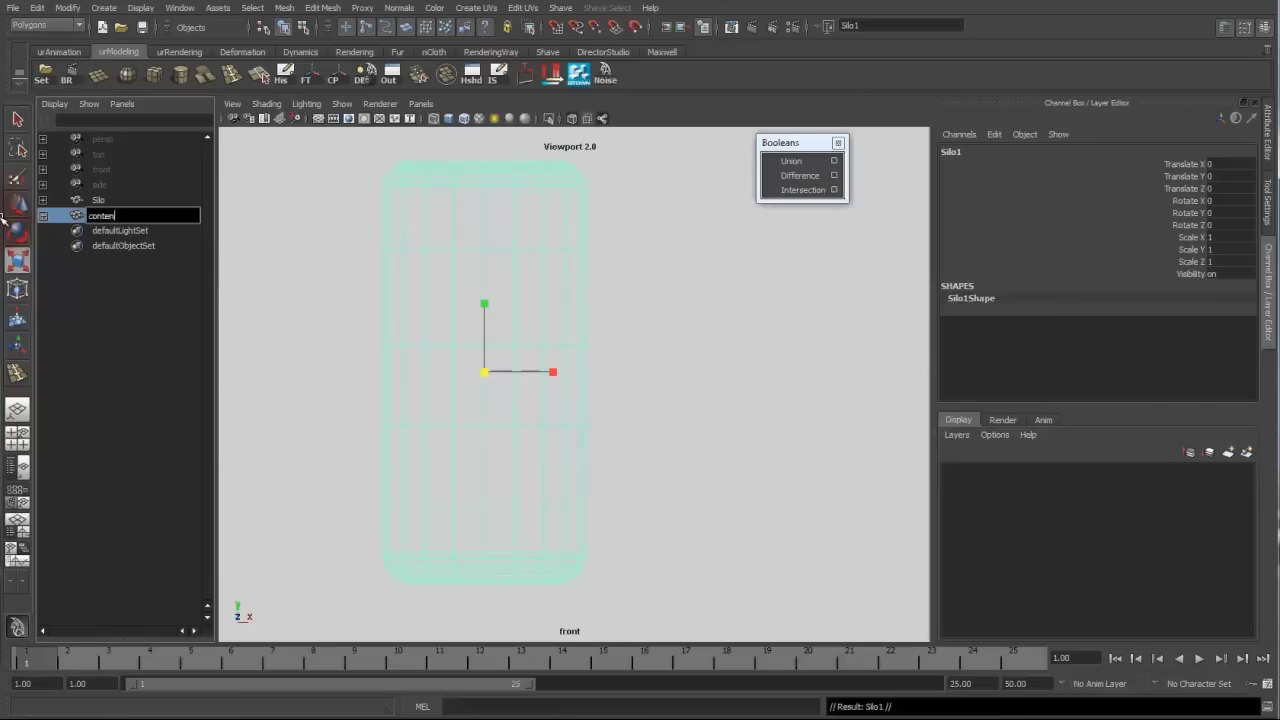
mouse_move(484, 303)
left_mouse_down("ctrl")
mouse_move(523, 300)
mouse_move(514, 323)
mouse_move(484, 307)
left_mouse_up("ctrl")
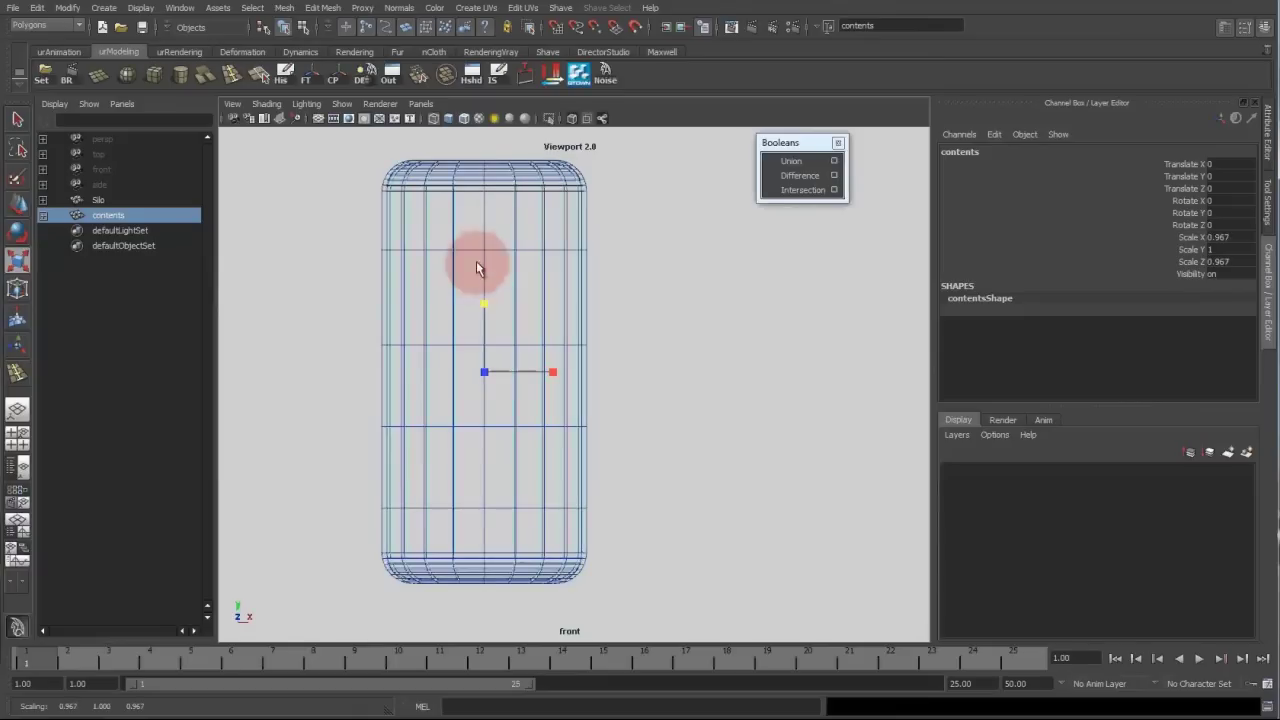
Isolate the original Silo in the perspective view and display it shaded.
left_click(493, 161)
key("space")
left_click_drag(489, 221, 508, 190)
key("ctrl+1")
left_click(561, 316)
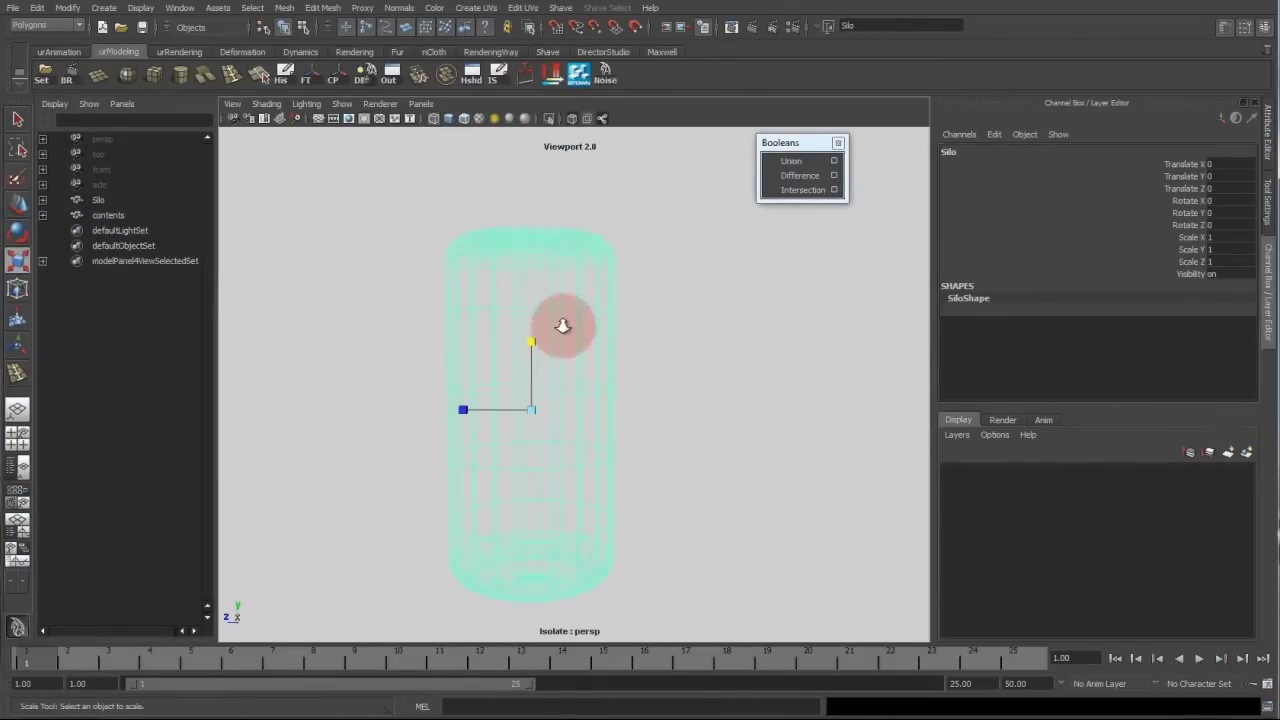
key("5")
left_click_drag(577, 314, 552, 343, "alt")
left_click(552, 331)
scroll(604, 378, "up", 4)
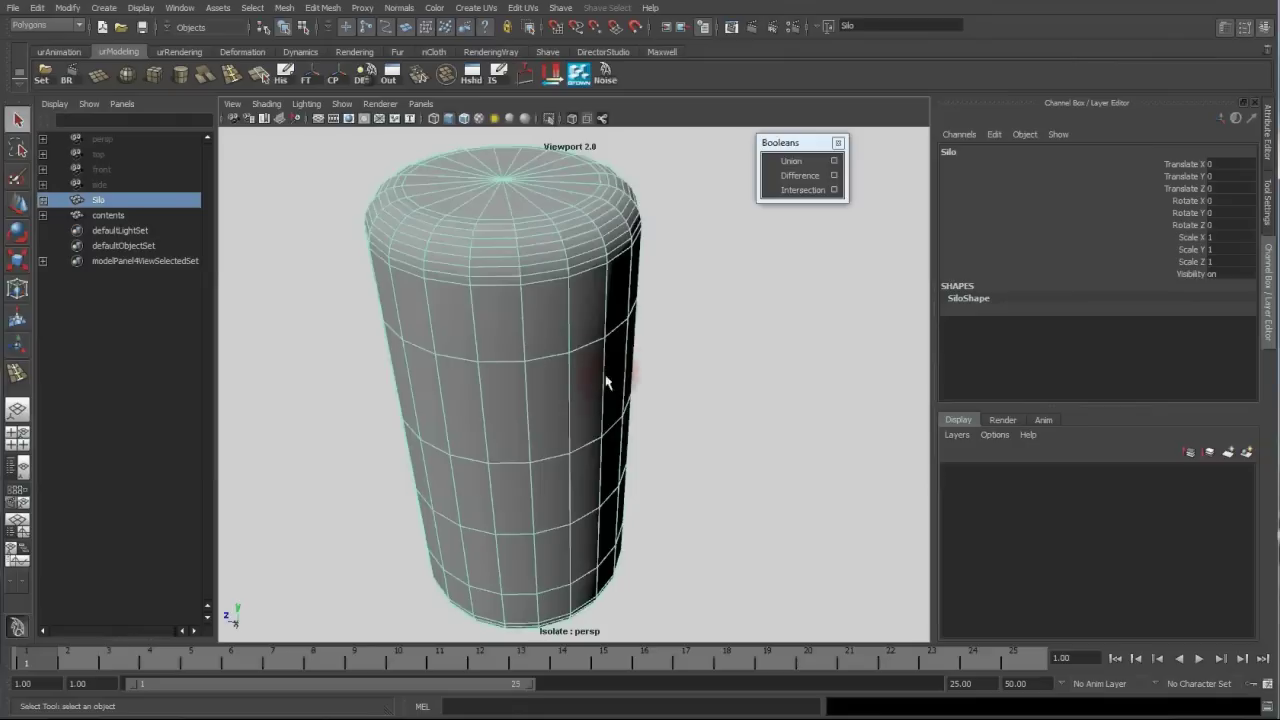
middle_click_drag(622, 314, 591, 394, "alt")
scroll(590, 394, "up", 3)
right_click_drag(493, 332, 491, 368)
left_click(490, 370)
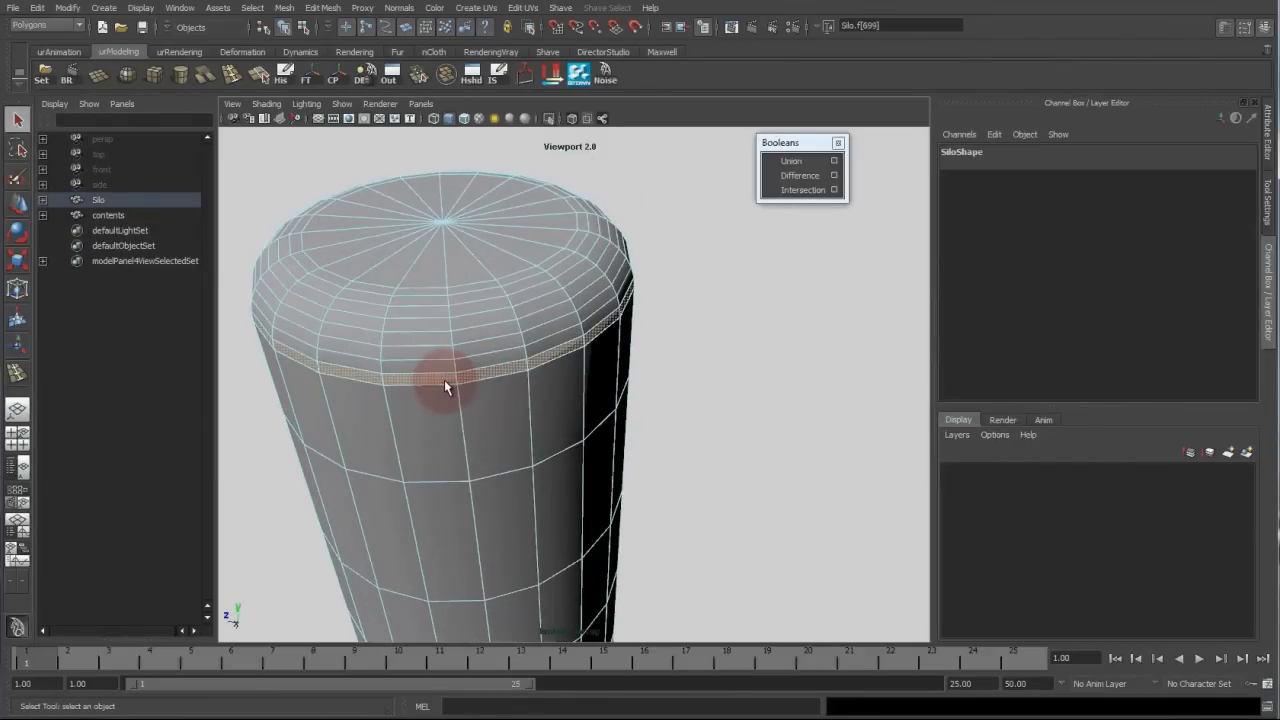
key("Delete")
left_click_drag(444, 380, 481, 292, "alt")
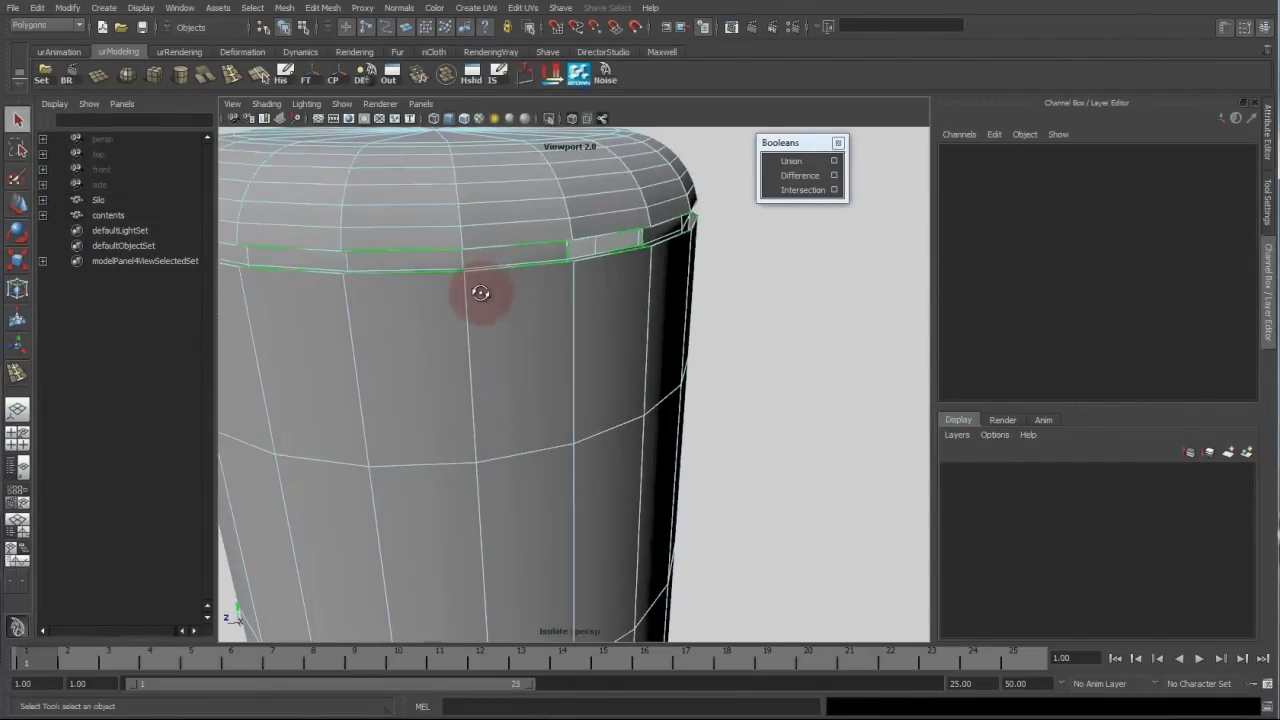
key("ctrl+z")
key("ctrl+z")
Delete the uppermost wide face loop of the Silo's outer wall and the narrow loop directly above it.
left_click(474, 308)
left_click(462, 326)
double_click(493, 325, "shift")
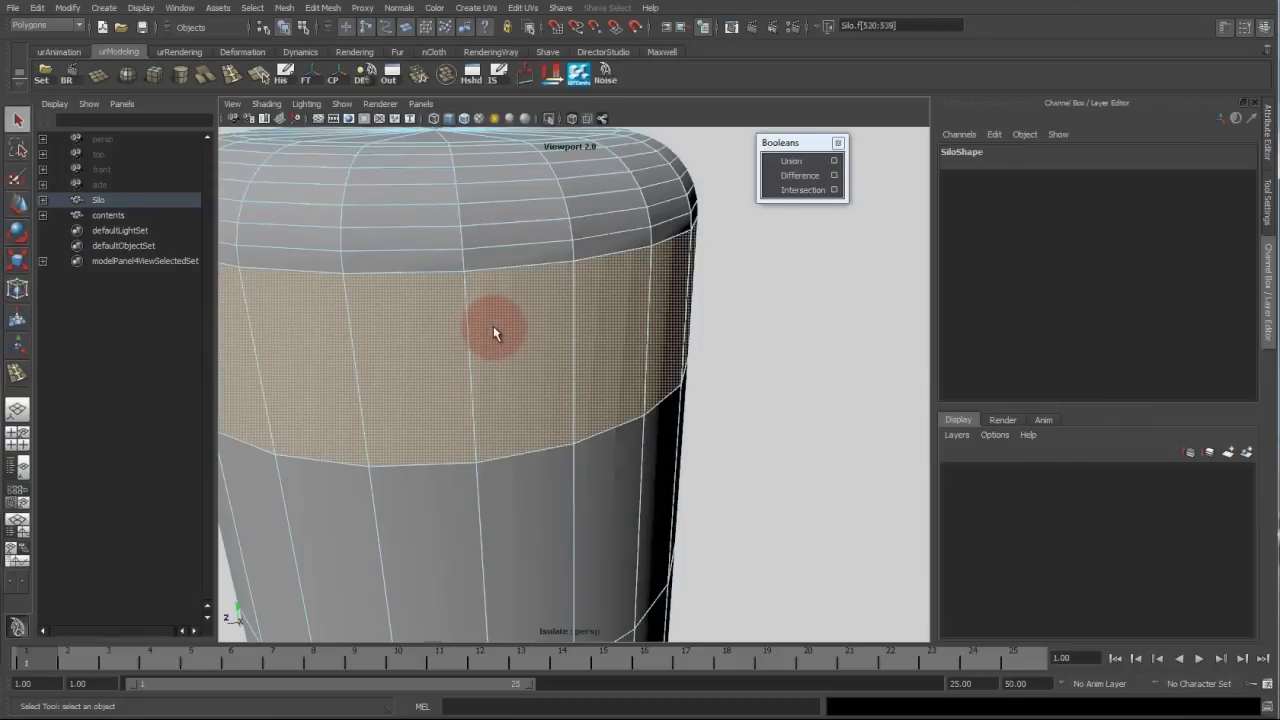
key("Delete")
double_click(546, 253)
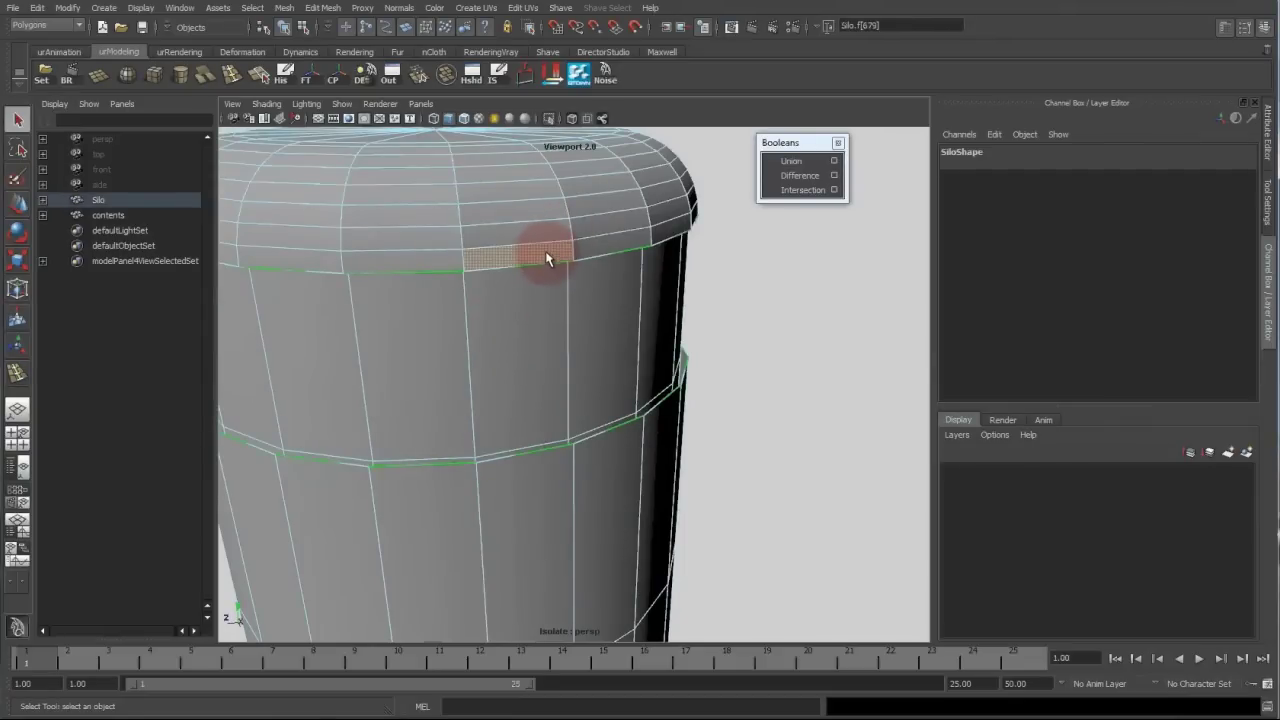
key("Delete")
Delete the remaining outer shell faces of the Silo, keeping only its inner shell.
left_click(650, 506)
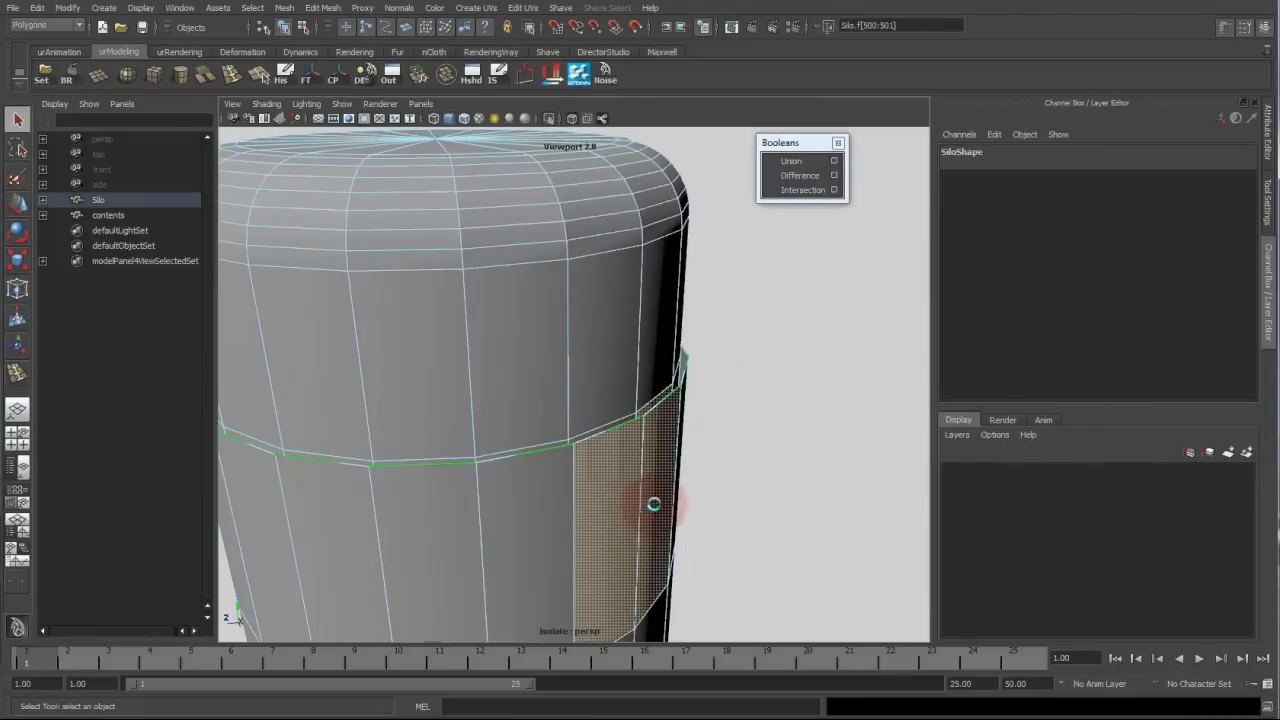
double_click(650, 515)
left_click_drag(731, 460, 687, 455, "alt")
scroll(595, 443, "down", 3)
key("Delete")
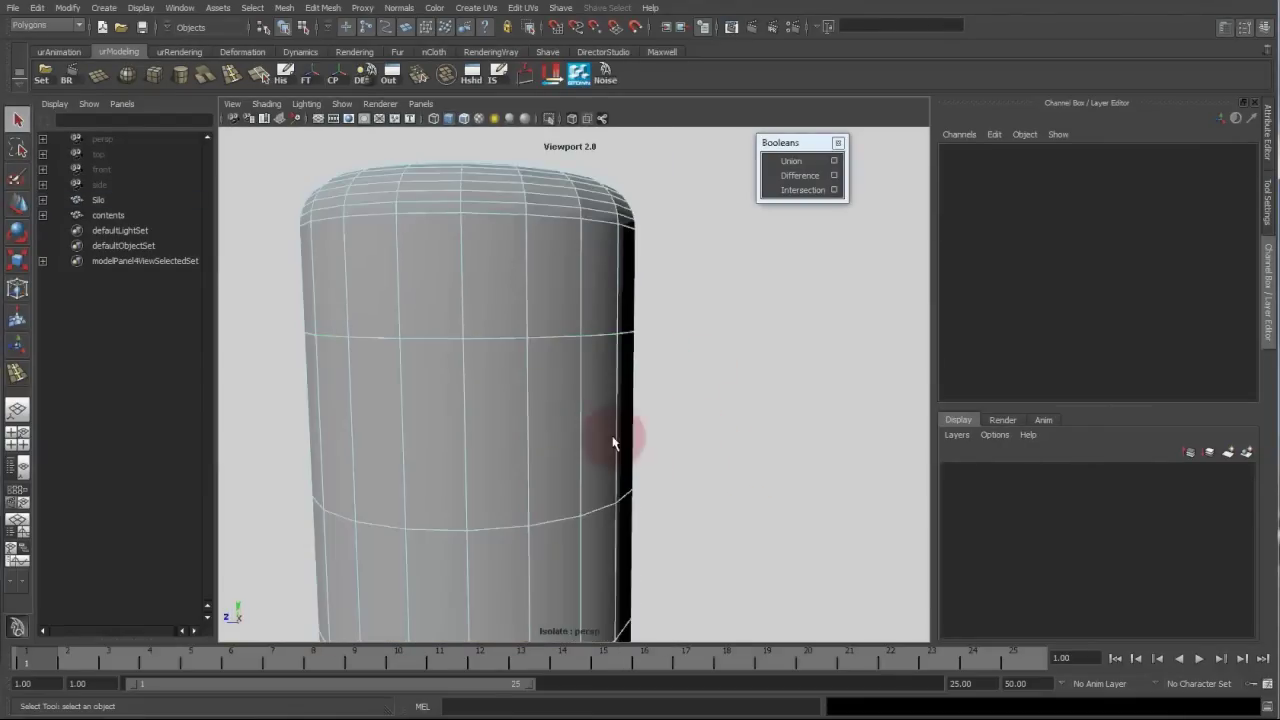
Delete the rounded top and the uppermost wall faces of the remaining shell to leave an even open rim.
scroll(367, 358, "down", 4)
left_click_drag(502, 354, 580, 305, "alt")
double_click(605, 323)
key("Delete")
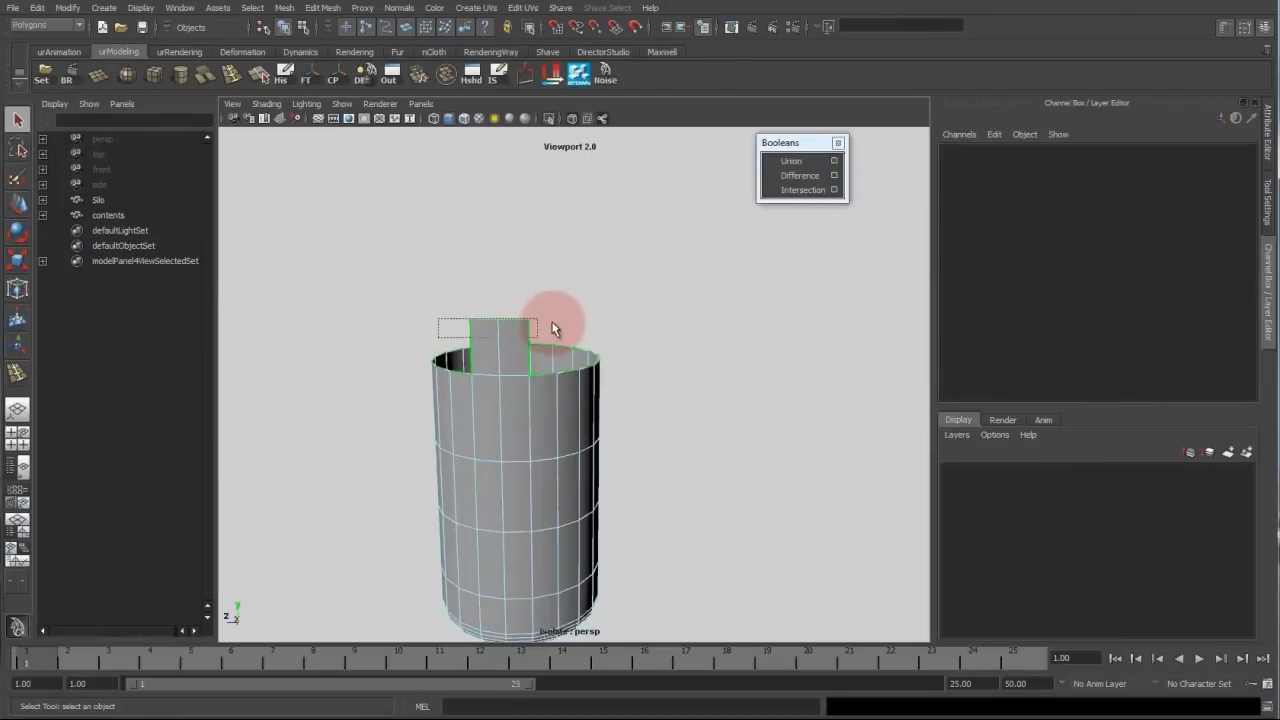
left_click_drag(533, 348, 514, 332, "alt")
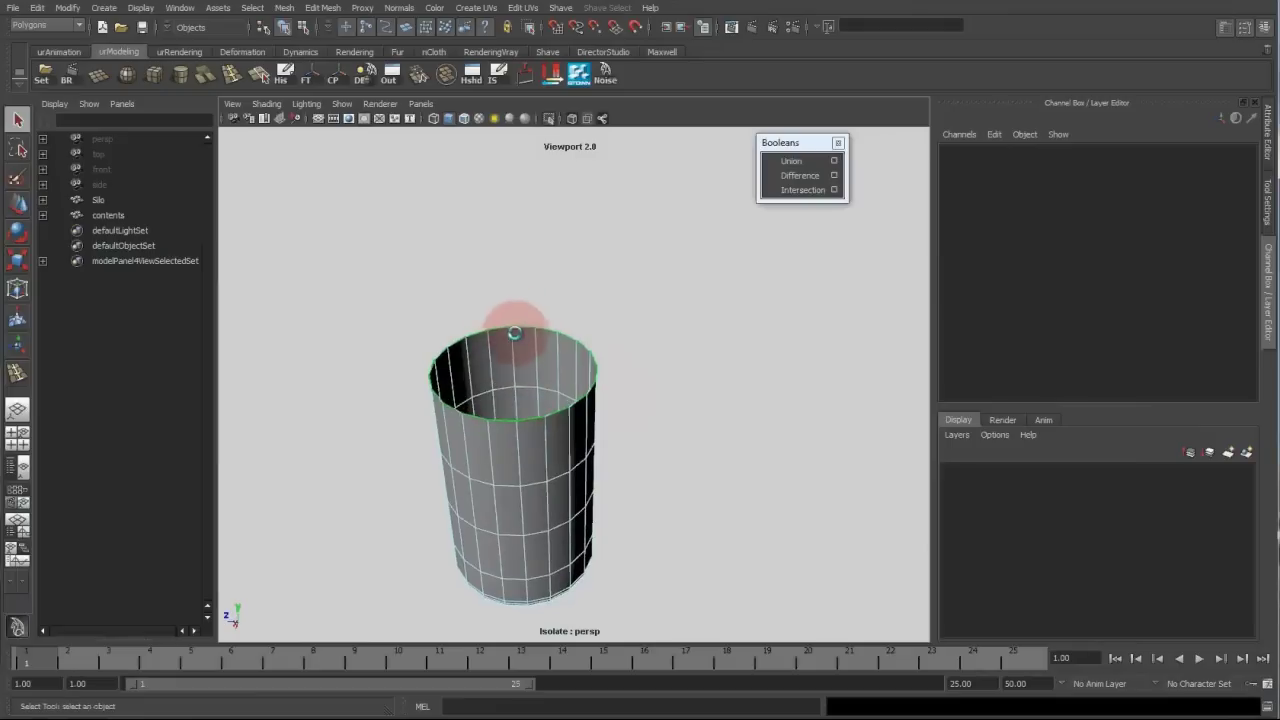
Fill the hole enclosed by the border edges at the Silo's open top rim.
left_click(524, 327)
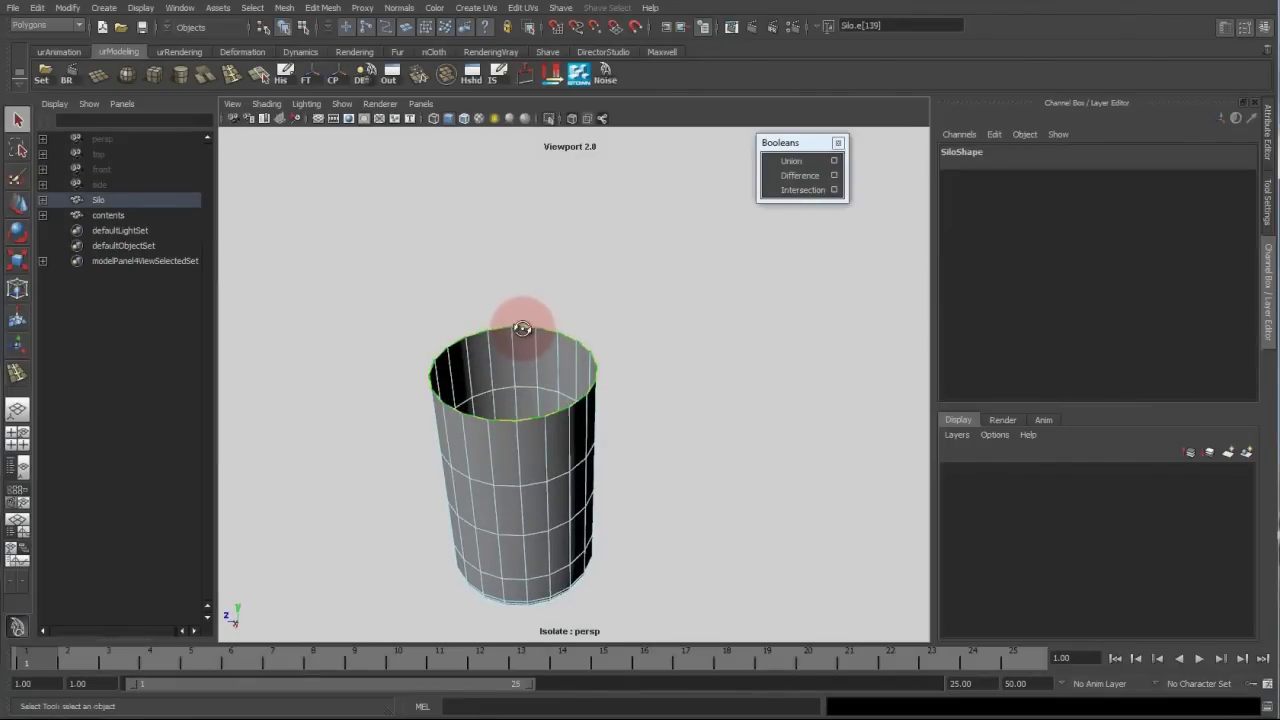
right_click_drag(522, 329, 514, 455, "shift")
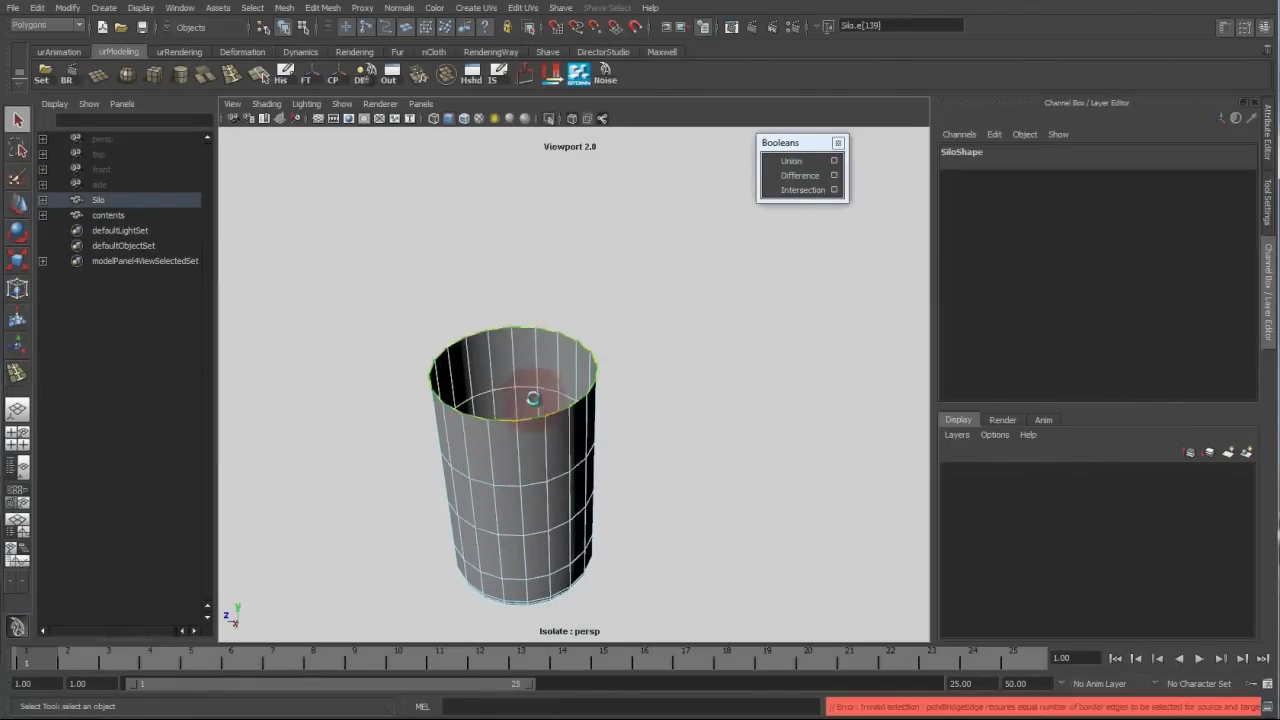
right_click_drag(526, 346, 512, 494, "shift")
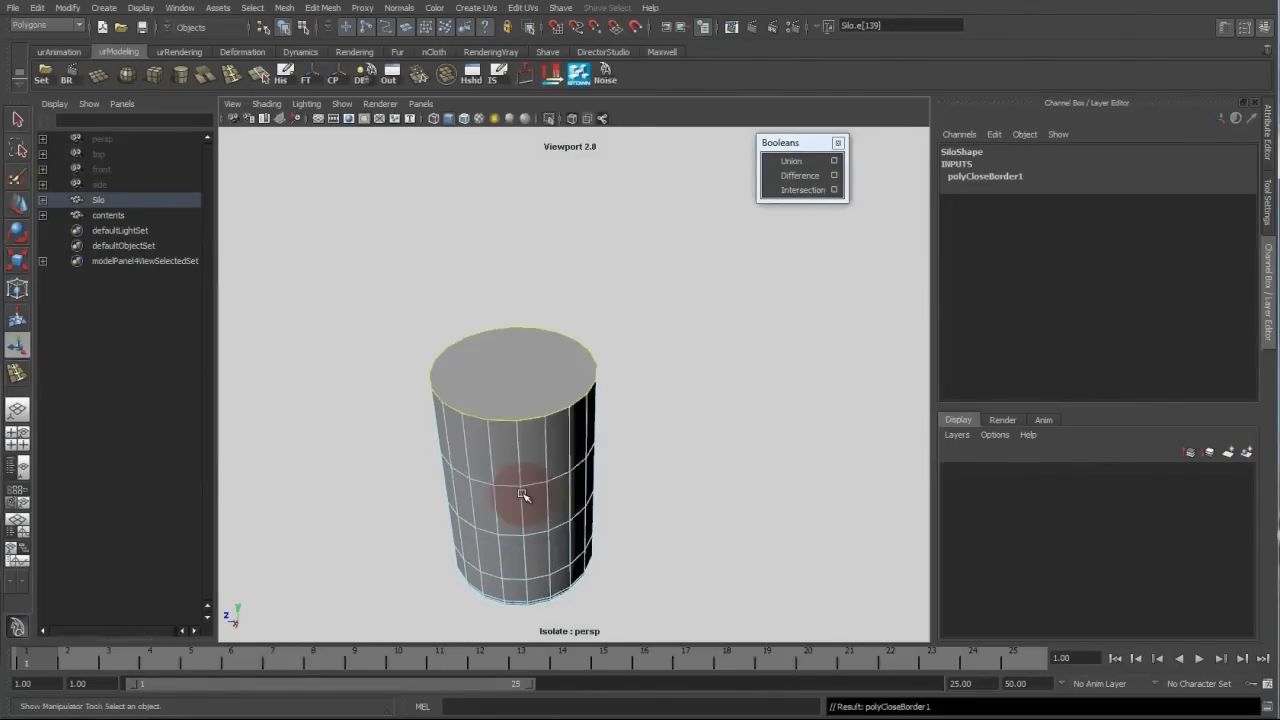
Extrude the flat cap face upward and scale it down toward the centre to form a conical roof.
left_click_drag(500, 340, 500, 352, "alt")
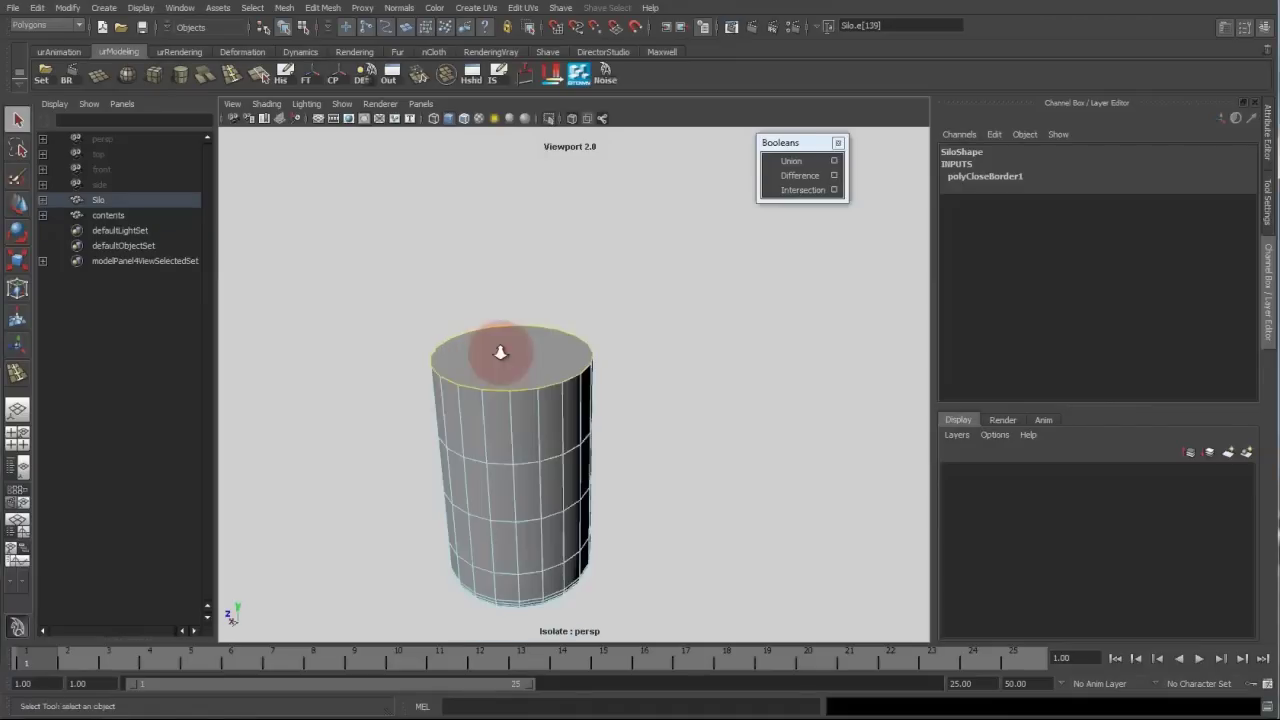
left_click(514, 354)
right_click_drag(514, 354, 523, 434, "shift")
key("w")
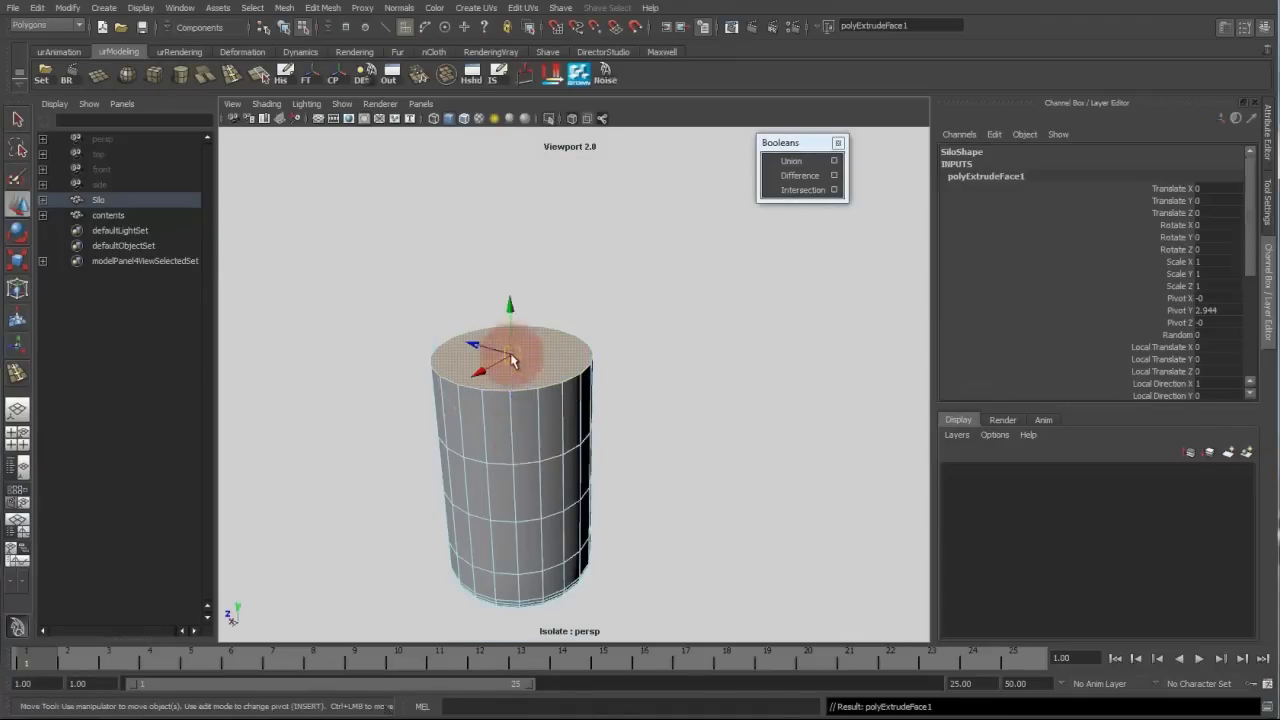
key("r")
left_click_drag(508, 309, 406, 372)
left_click_drag(406, 372, 410, 318, "alt")
key("q")
left_click(453, 251)
Merge the small face at the tip of the conical roof to its centre.
left_click_drag(540, 305, 477, 289, "alt")
left_click(484, 298)
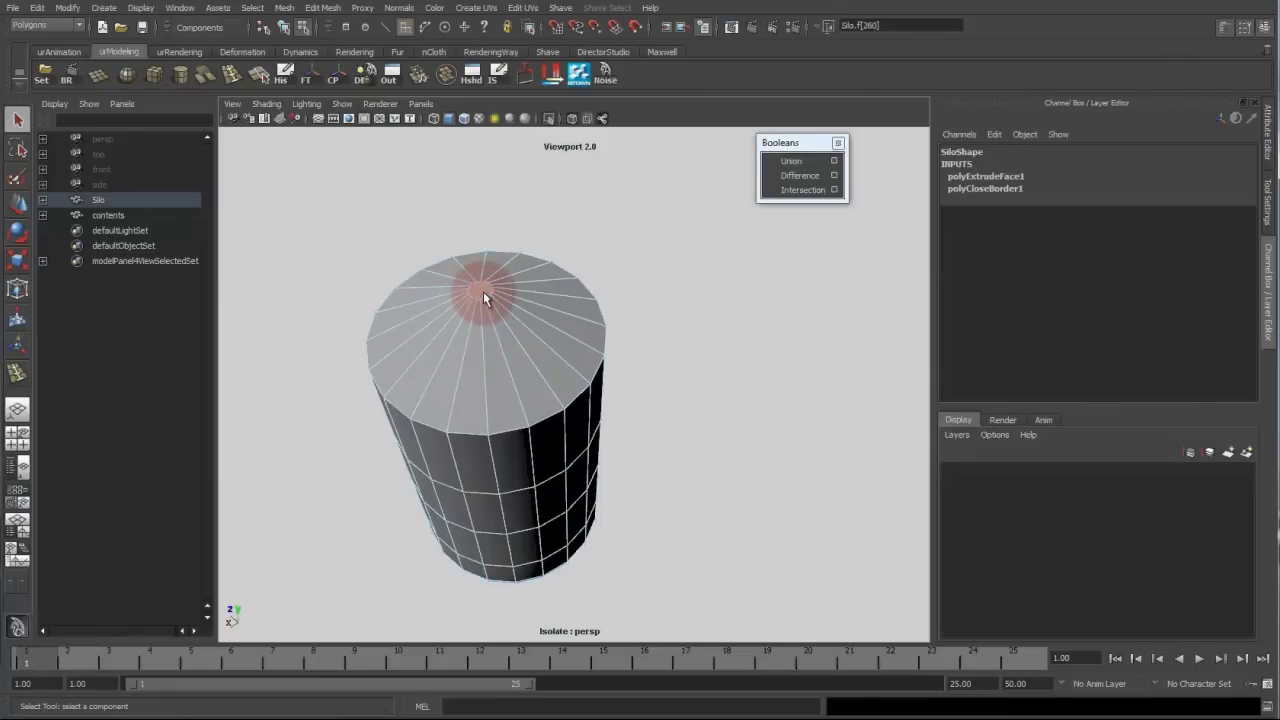
right_click(479, 291, "shift")
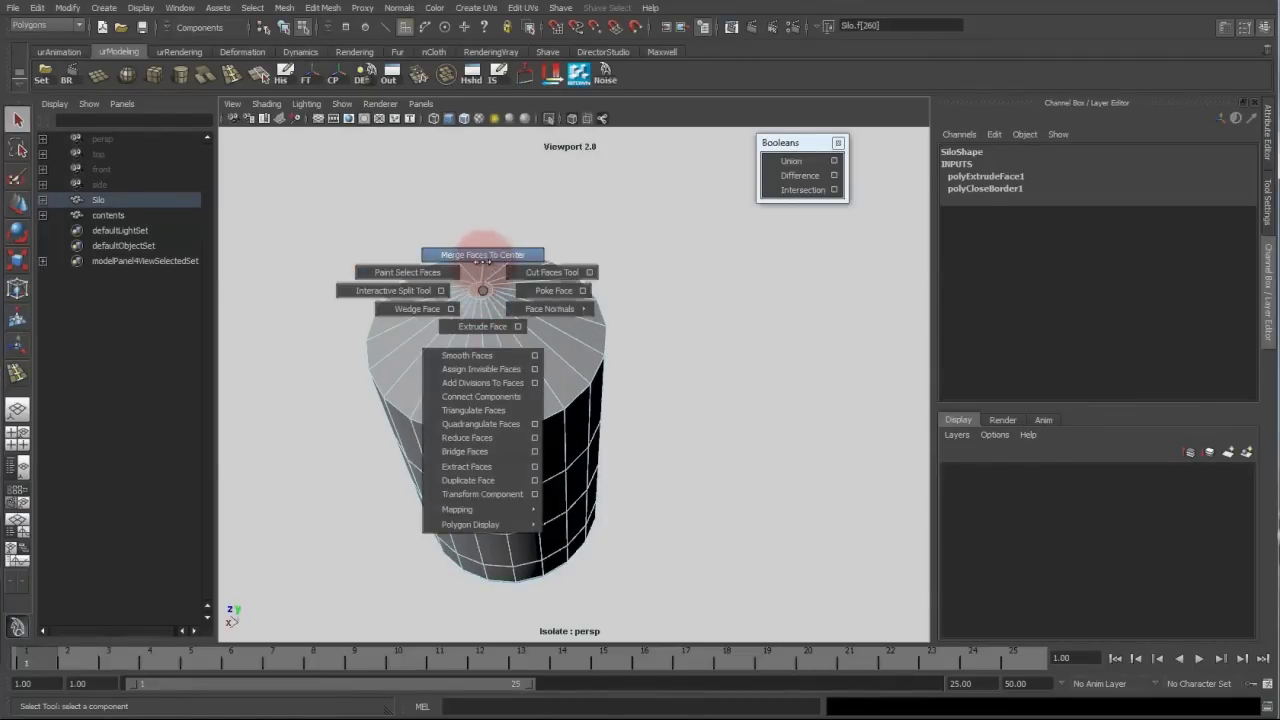
left_click(483, 255)
Bevel the edge loop between the conical roof and the wall with an offset of 0.01.
right_click_drag(503, 237, 642, 316, "alt")
double_click(529, 350)
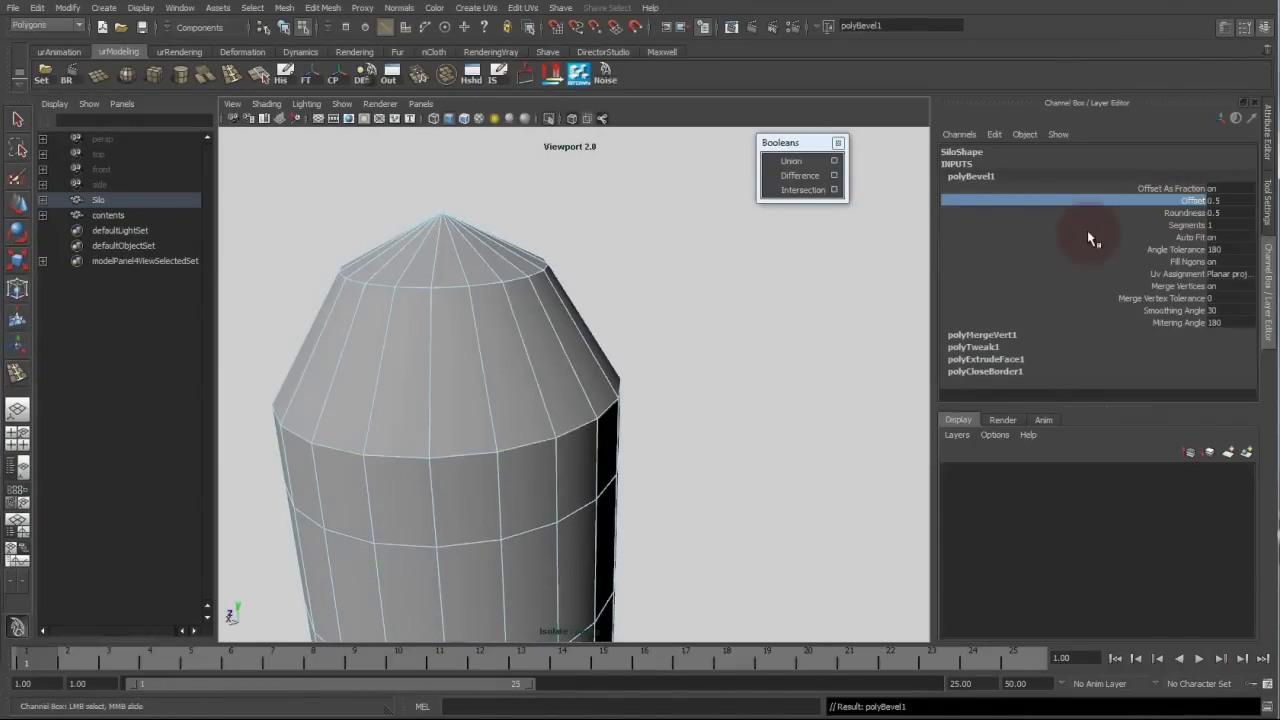
middle_click_drag(560, 340, 777, 274)
left_click(1175, 225)
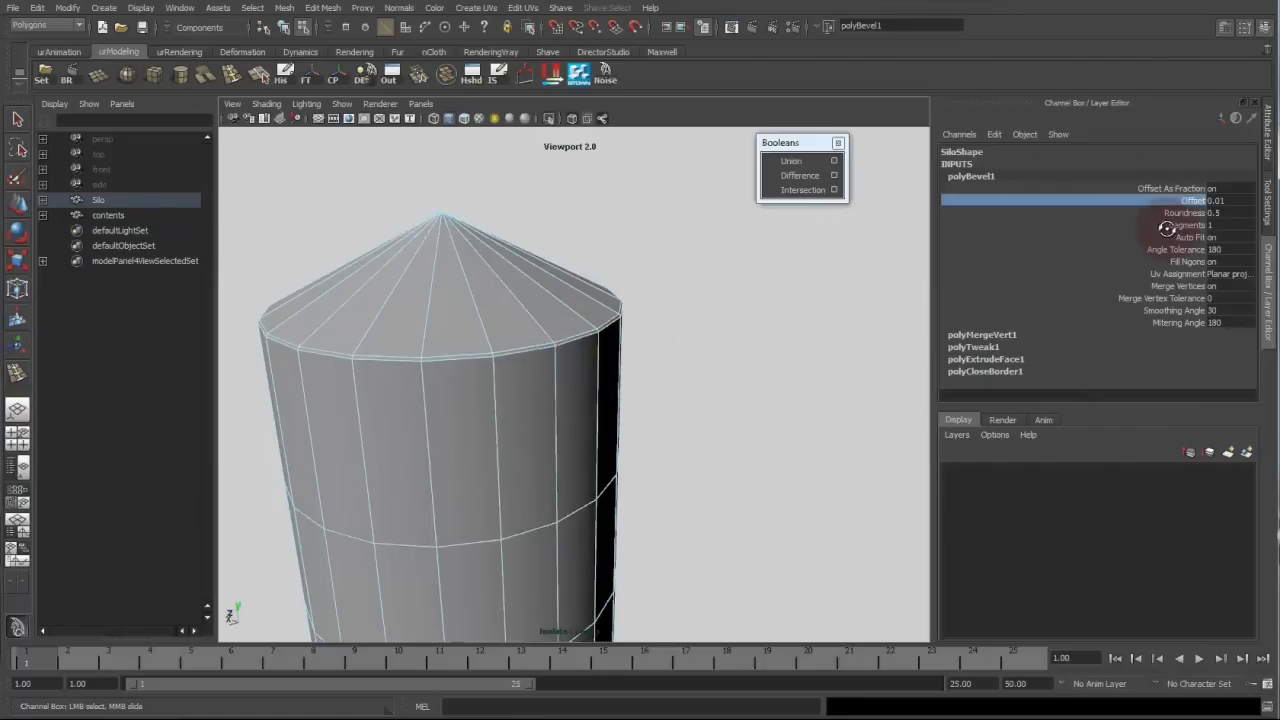
left_click(691, 297)
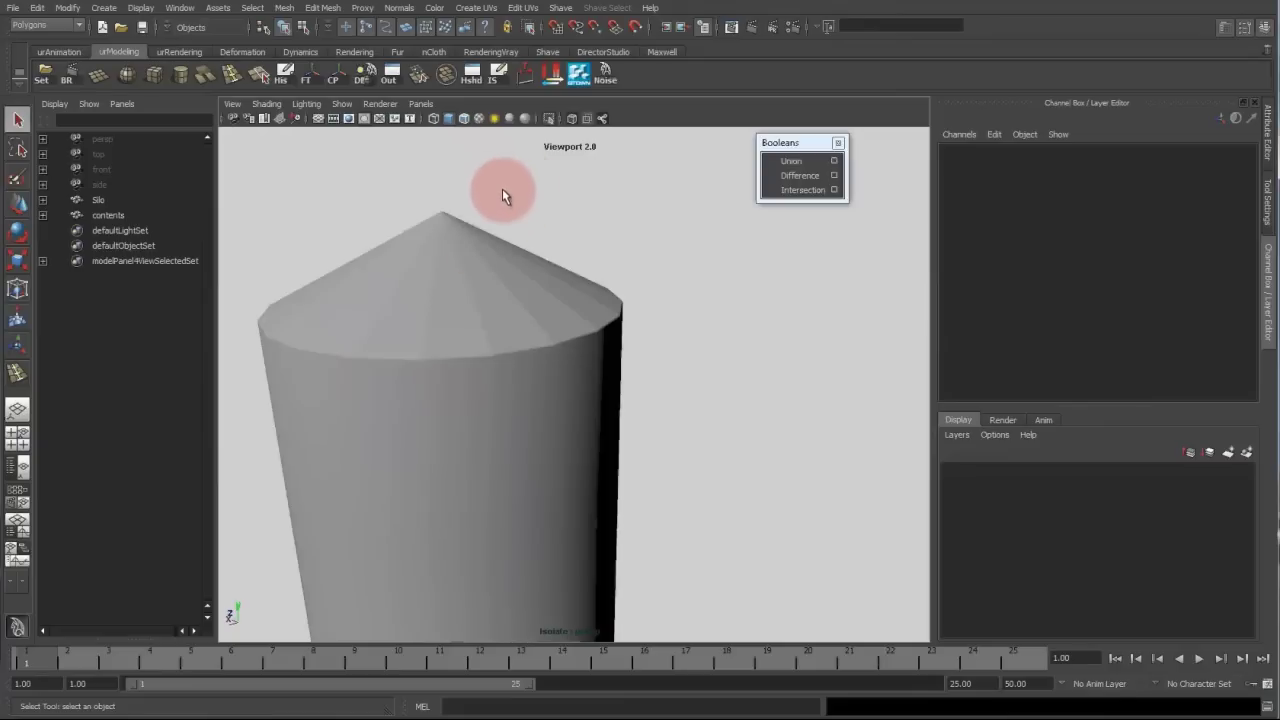
Turn off the isolated display and select the Silo instead of contents.
key("ctrl+1")
left_click_drag(729, 281, 443, 321, "alt")
scroll(514, 303, "down", 3)
left_click(562, 303)
left_click(118, 203)
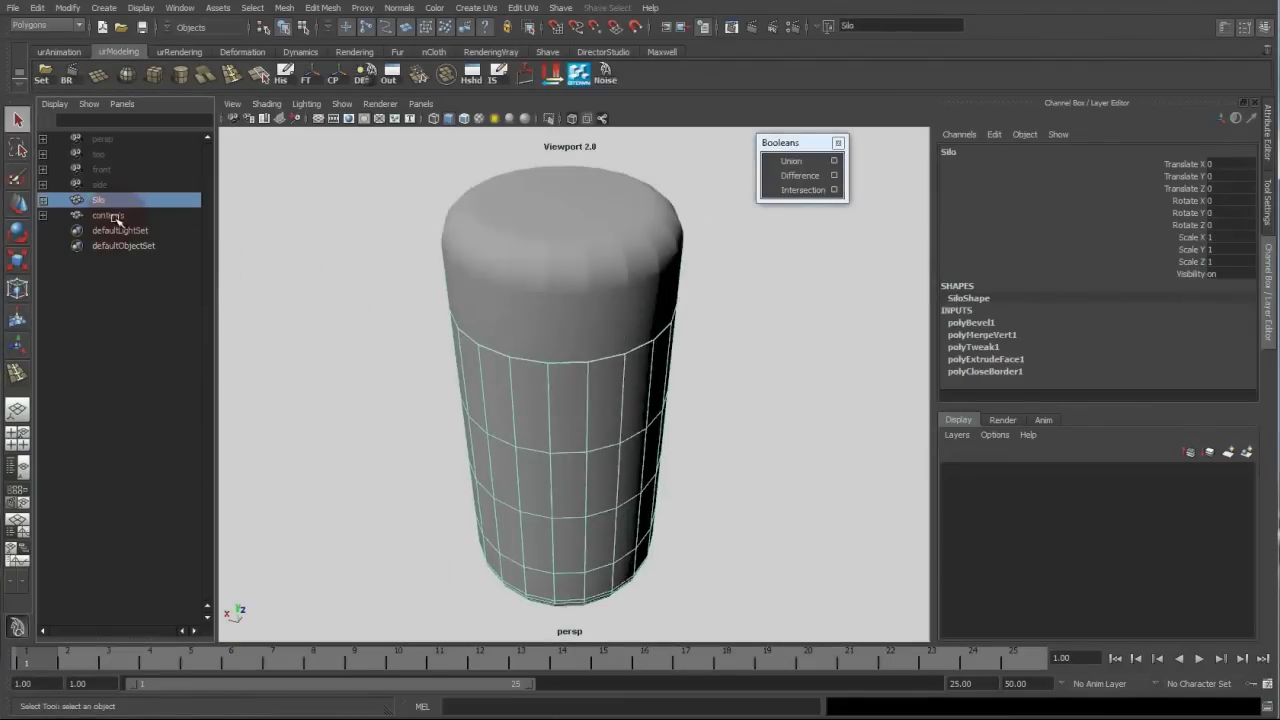
left_click(113, 217)
left_click(108, 201)
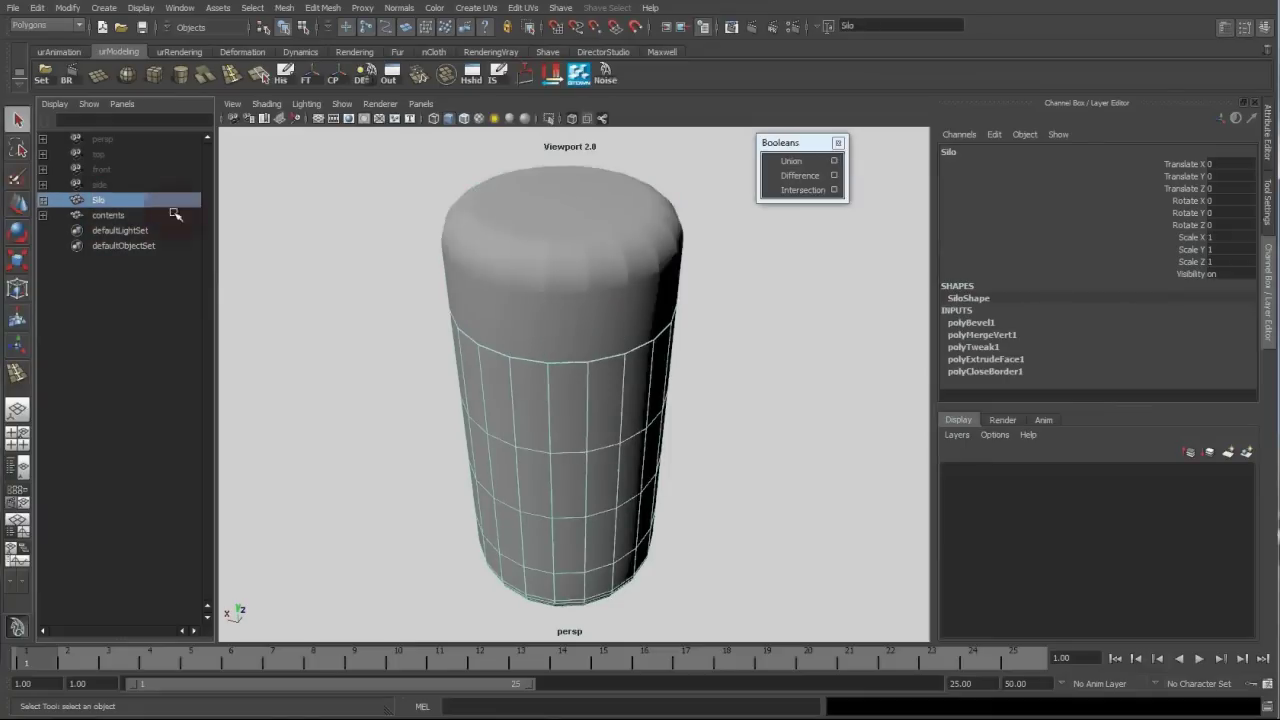
Scale the Silo to 0.989 along X and Z, checking its fit in wireframe and shaded display.
key("4")
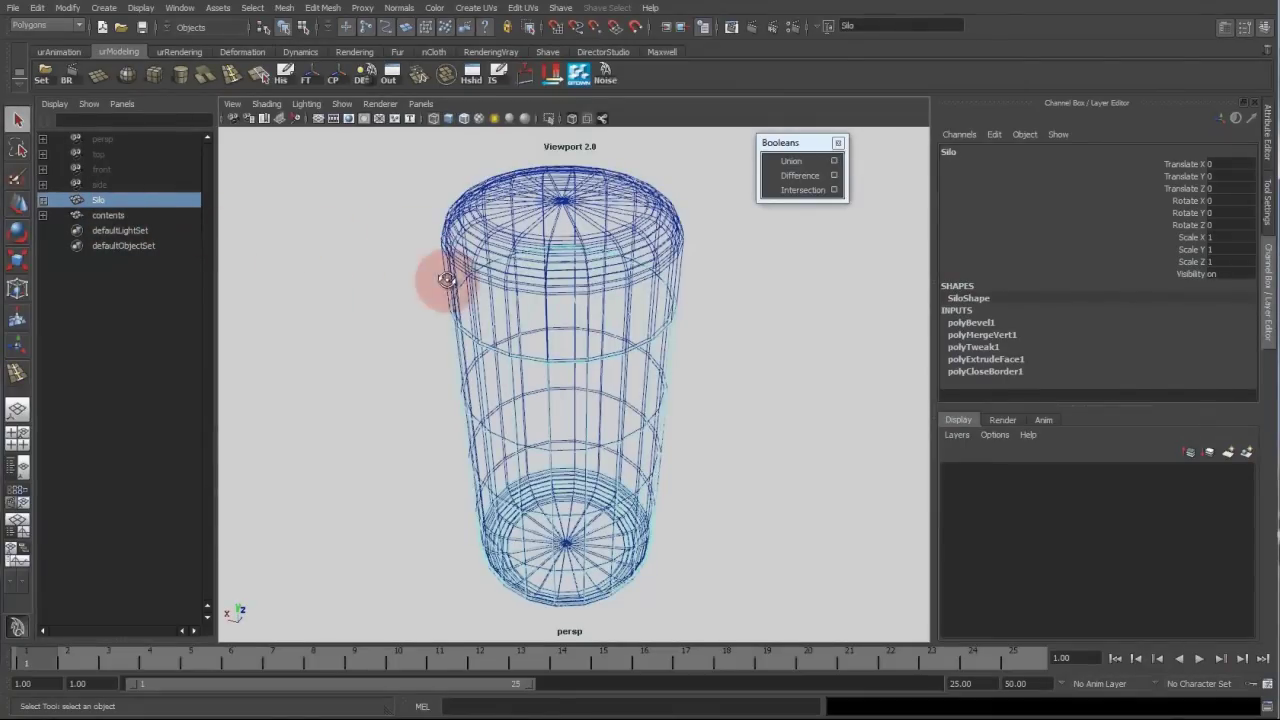
mouse_move(570, 318)
left_mouse_down("alt")
mouse_move(541, 320)
mouse_move(524, 304)
left_mouse_up("alt")
key("r")
key("5")
scroll(589, 417, "up", 3)
mouse_move(597, 437)
left_mouse_down("ctrl")
mouse_move(557, 445)
mouse_move(588, 425)
mouse_move(391, 397)
left_mouse_up("ctrl")
key("4")
key("5")
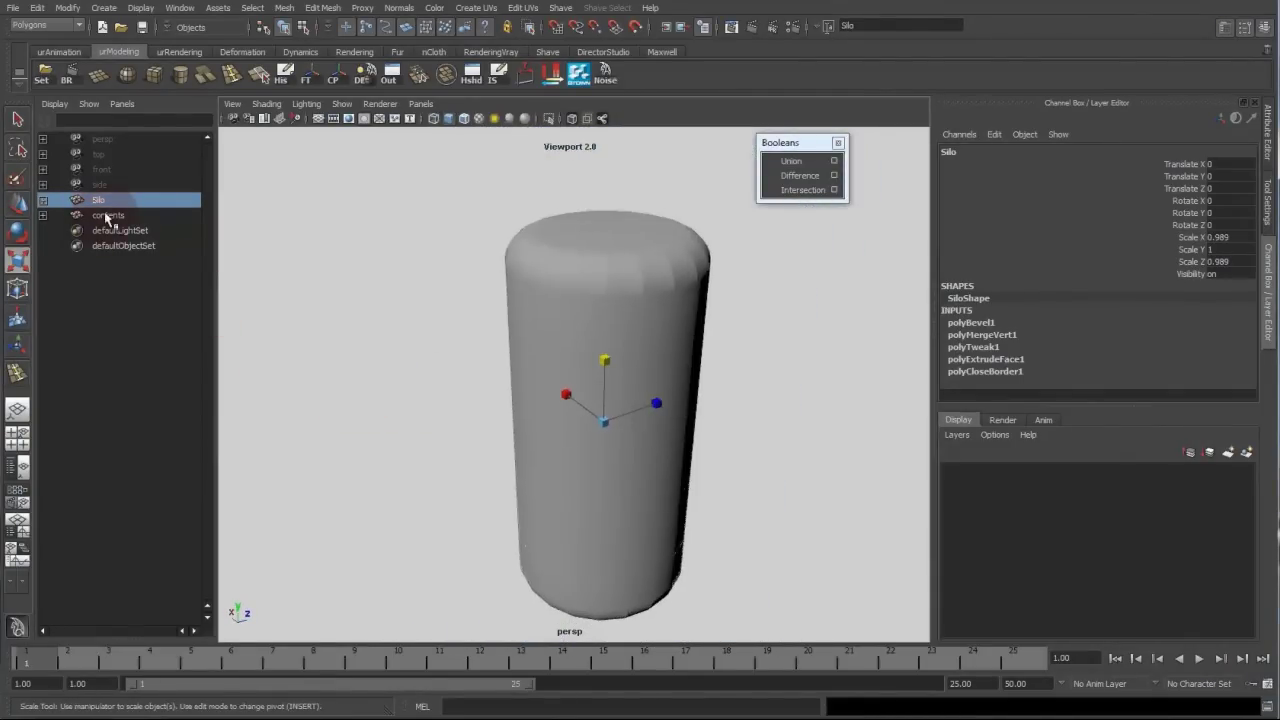
Rename the contents object as Silo.
double_click(100, 200)
double_click(110, 216)
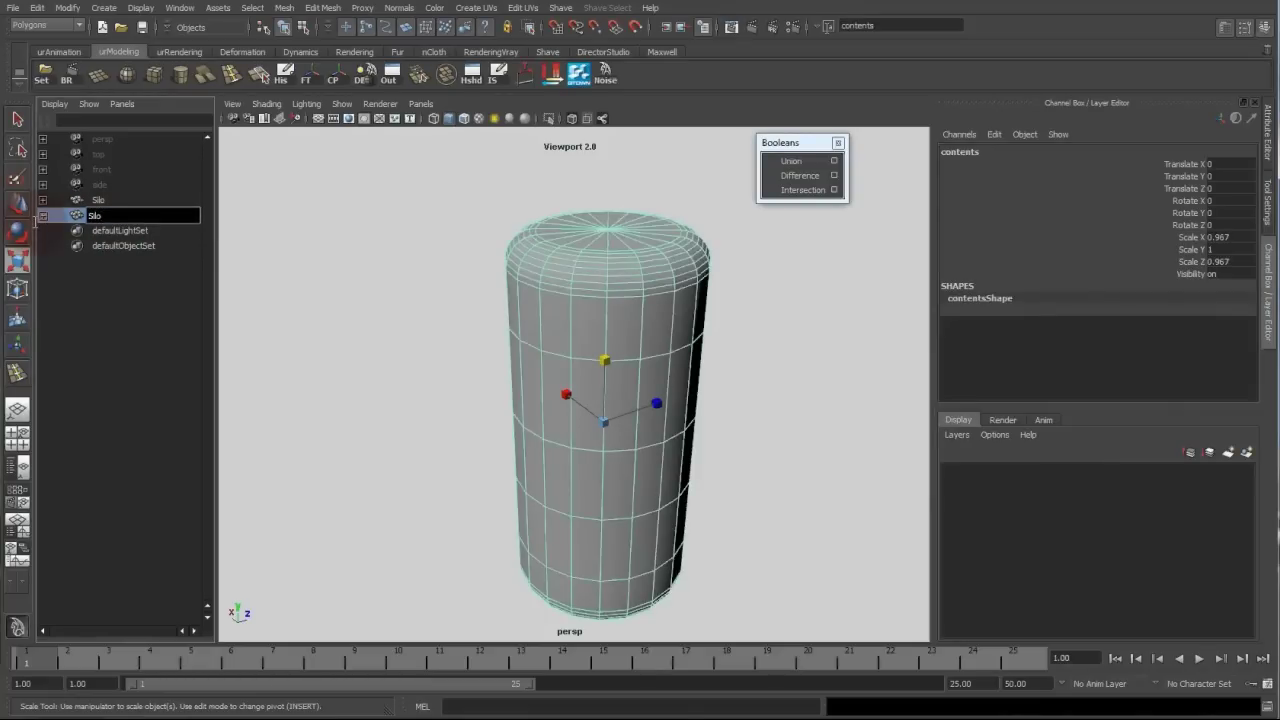
type("Silo")
key("Return")
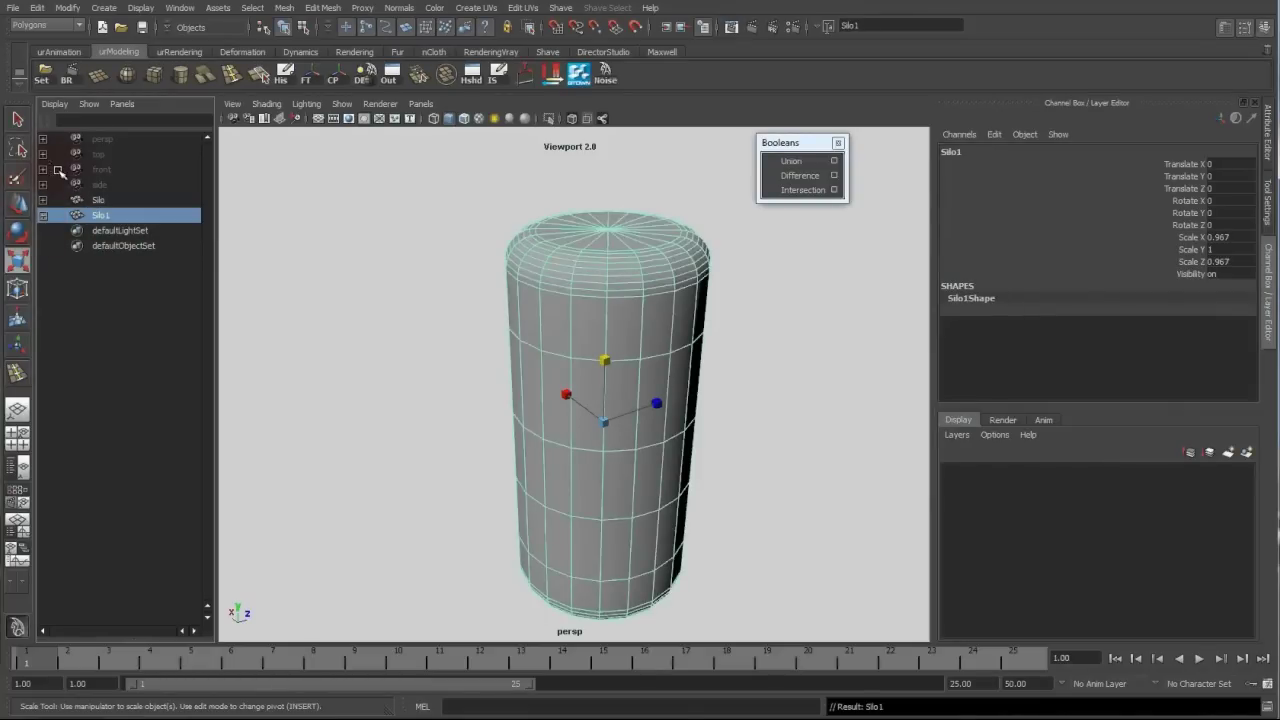
Rename the original cone-topped Silo object as content.
double_click(104, 200)
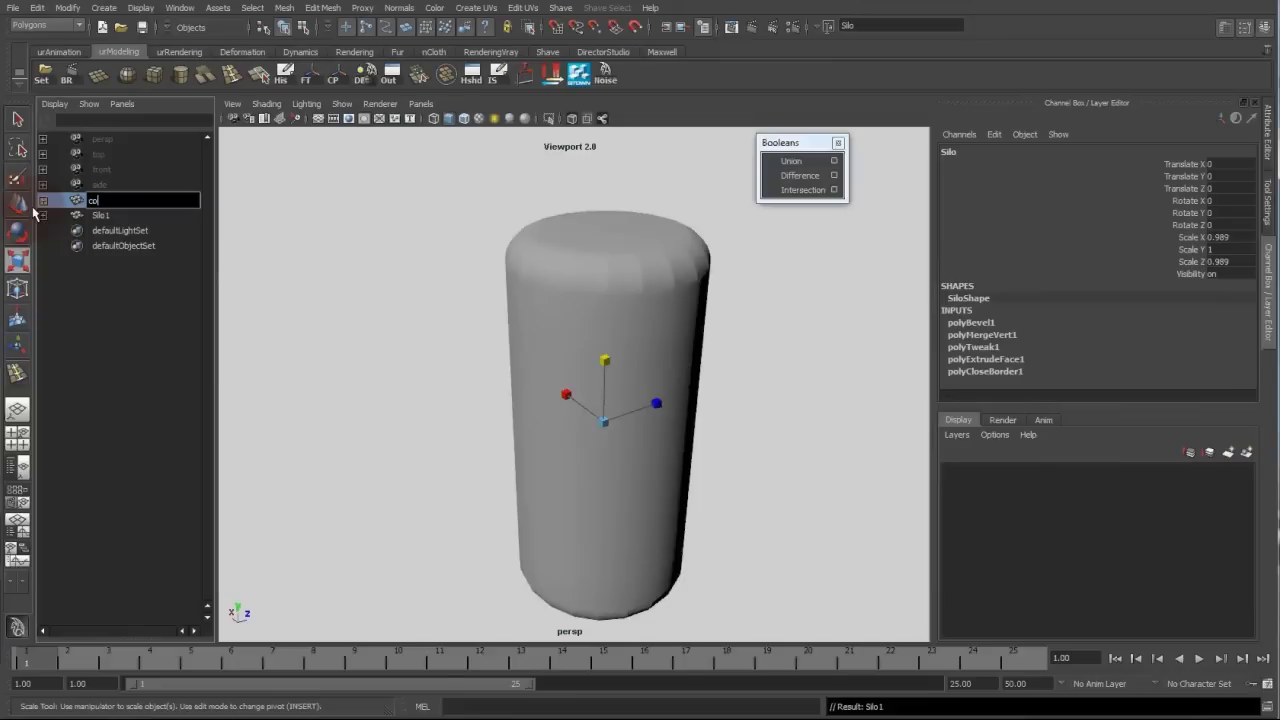
type("conte")
key("Return")
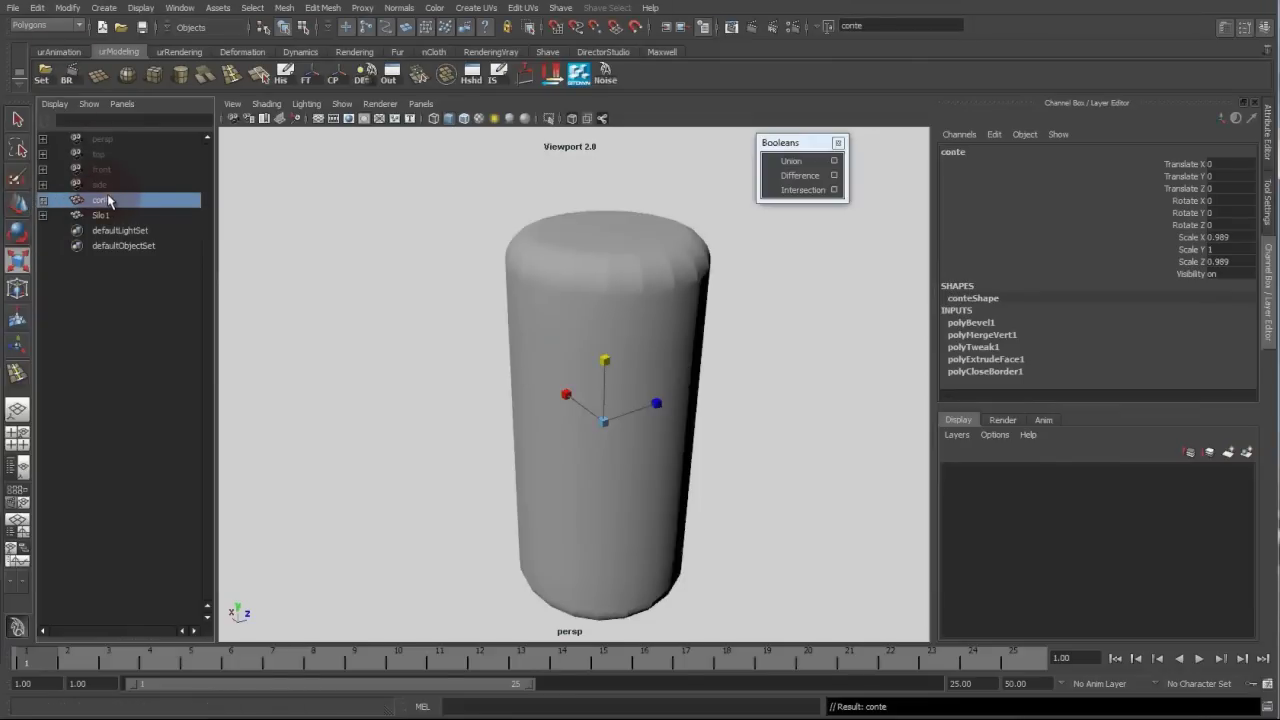
double_click(115, 205)
type("content")
key("Return")
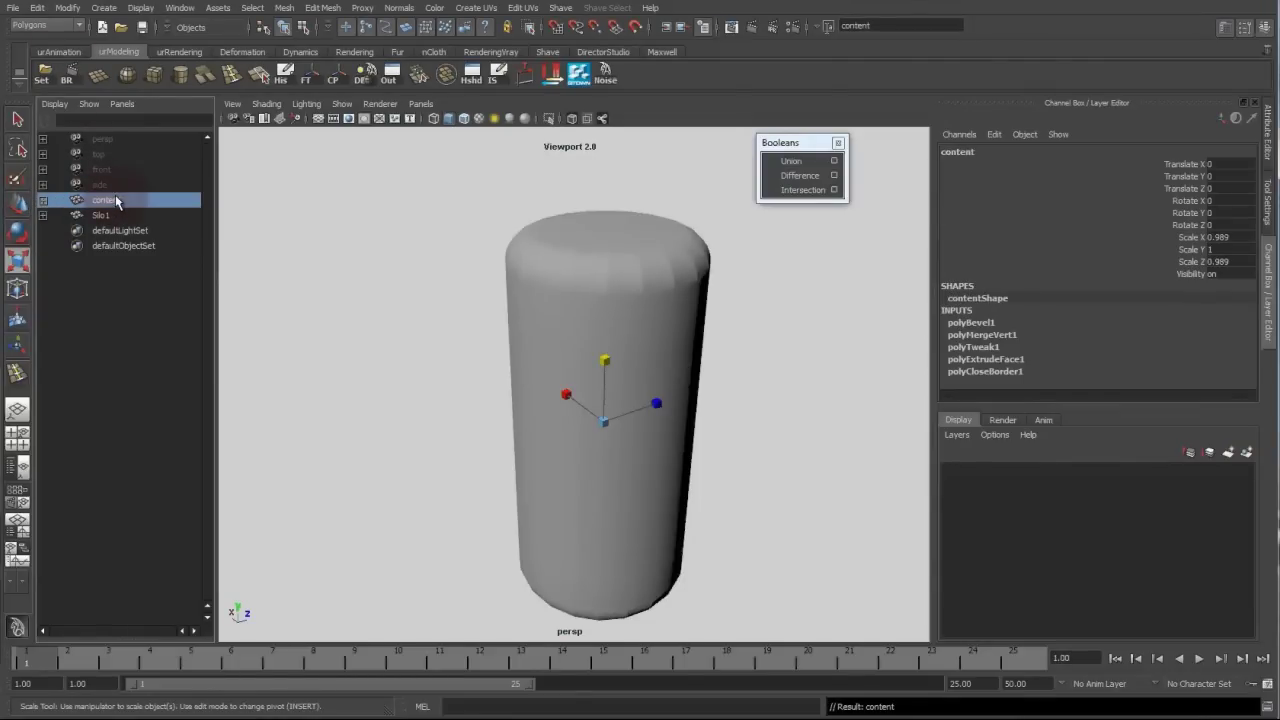
Delete the construction history of both silo meshes and clear the selection.
key("q")
left_click_drag(786, 291, 468, 528)
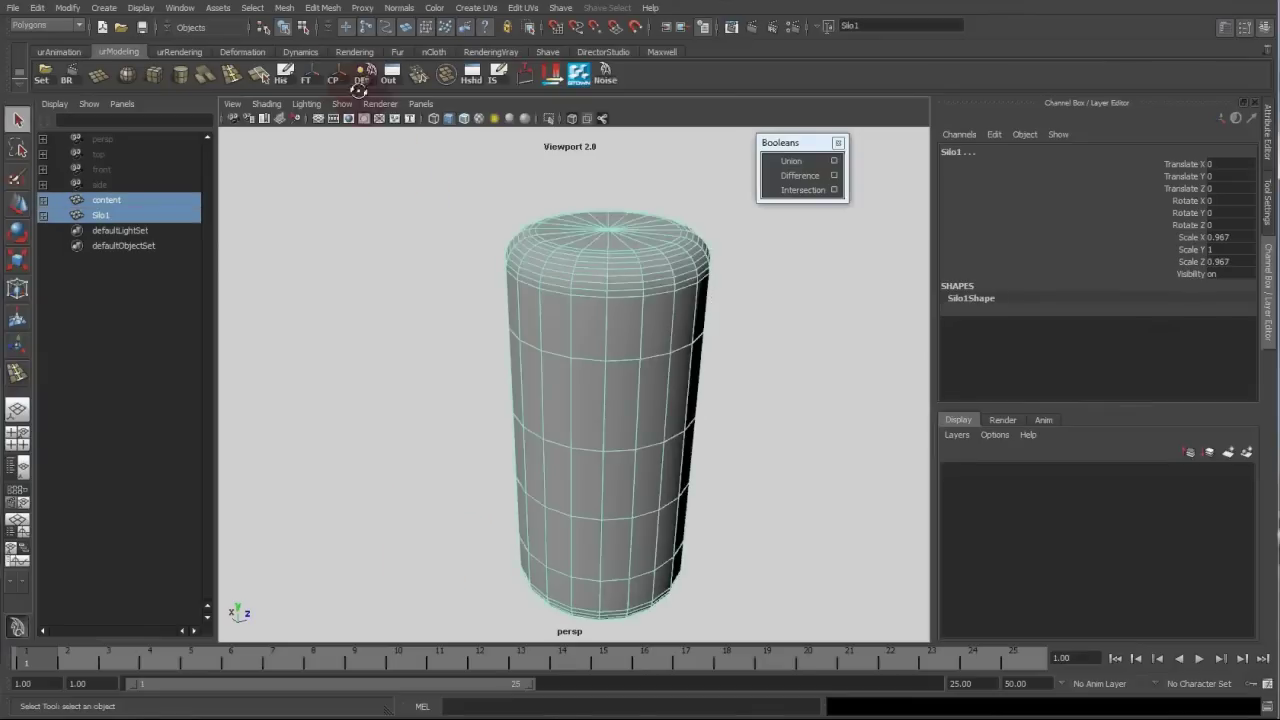
left_click(287, 81)
left_click(450, 230)
Create a polygon cube and move it out of the silo to about 7.149 along Z.
right_click_drag(625, 329, 655, 352, "alt")
left_click_drag(551, 366, 517, 386, "alt")
right_click_drag(517, 386, 475, 372, "alt")
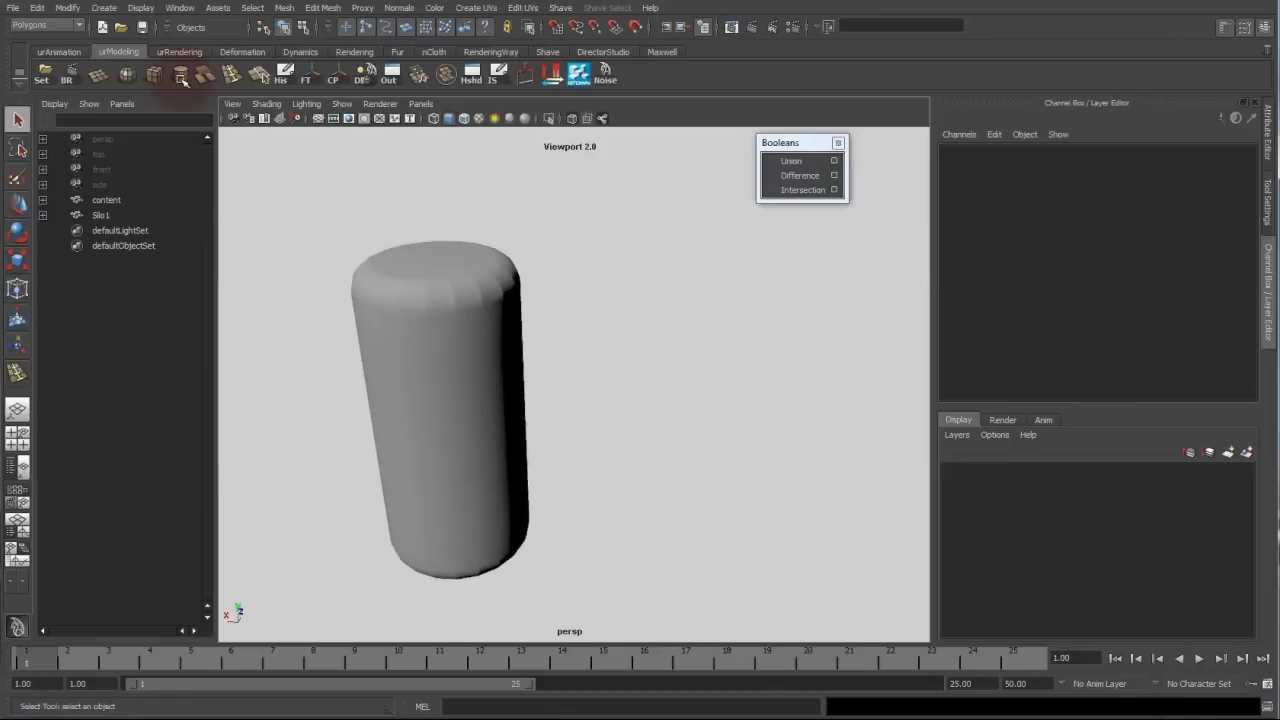
left_click(158, 76)
left_click_drag(546, 429, 598, 403, "alt")
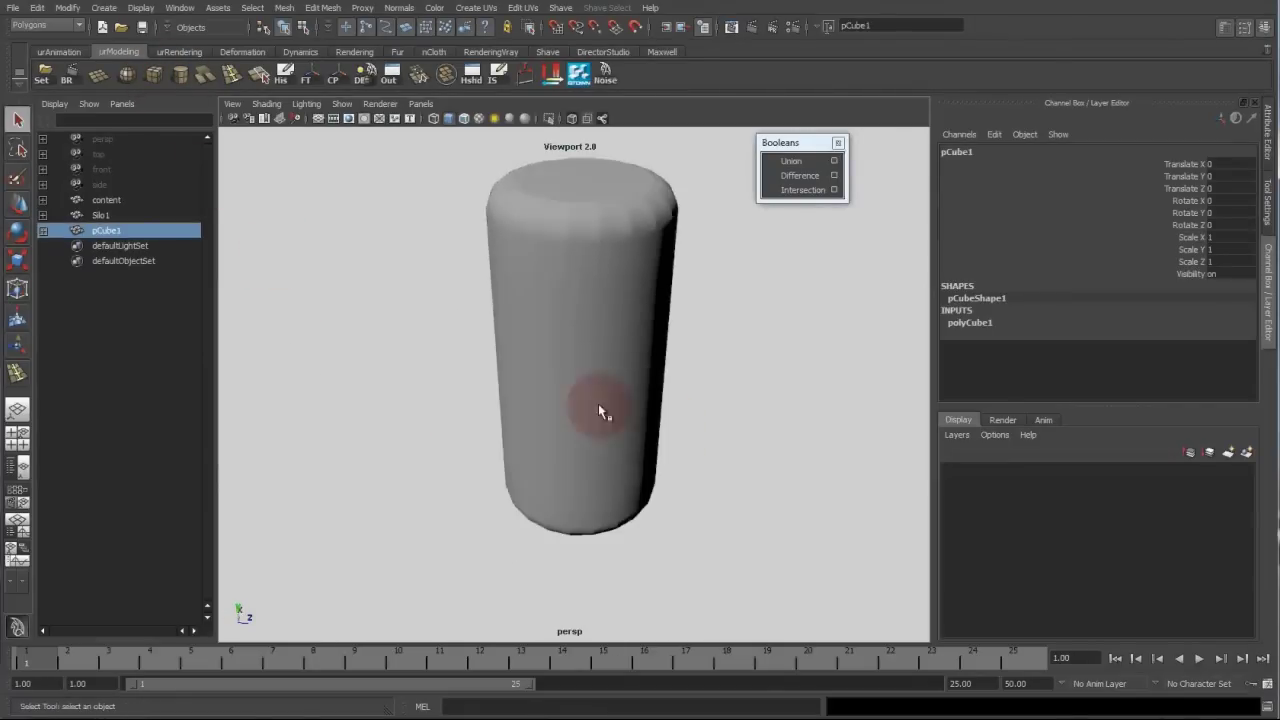
key("f")
right_click_drag(350, 387, 309, 378, "alt")
key("w")
right_click_drag(560, 427, 335, 438, "alt")
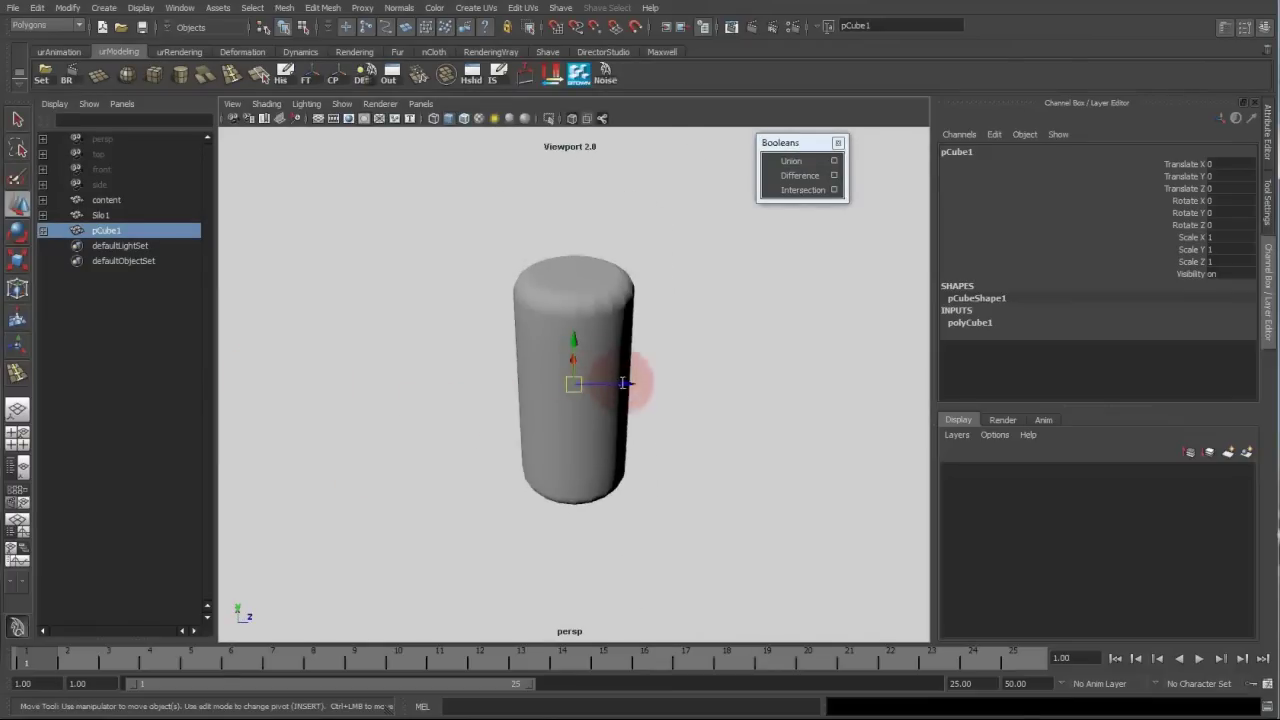
left_click_drag(622, 383, 777, 400)
left_click_drag(657, 434, 471, 391, "alt")
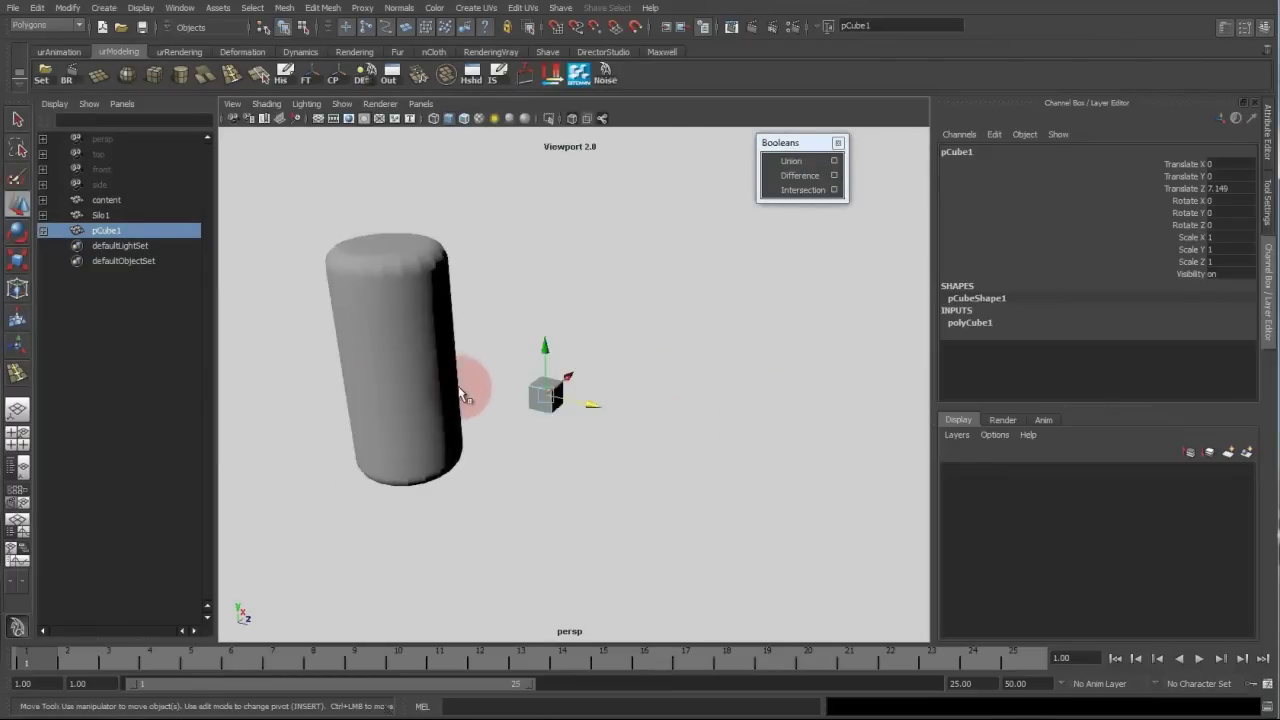
Rename the cube as initialCube.
right_click_drag(471, 391, 630, 432, "alt")
middle_click_drag(648, 430, 684, 413, "alt")
double_click(114, 231)
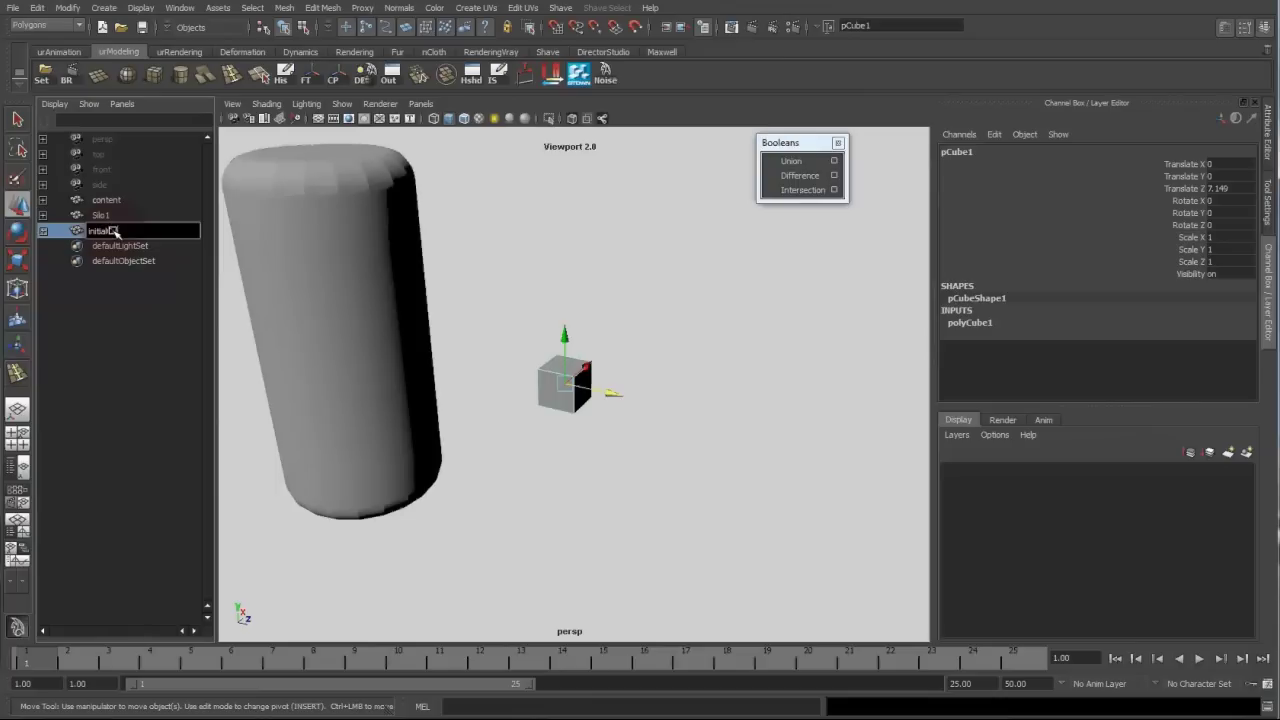
type("initialCube")
key("Return")
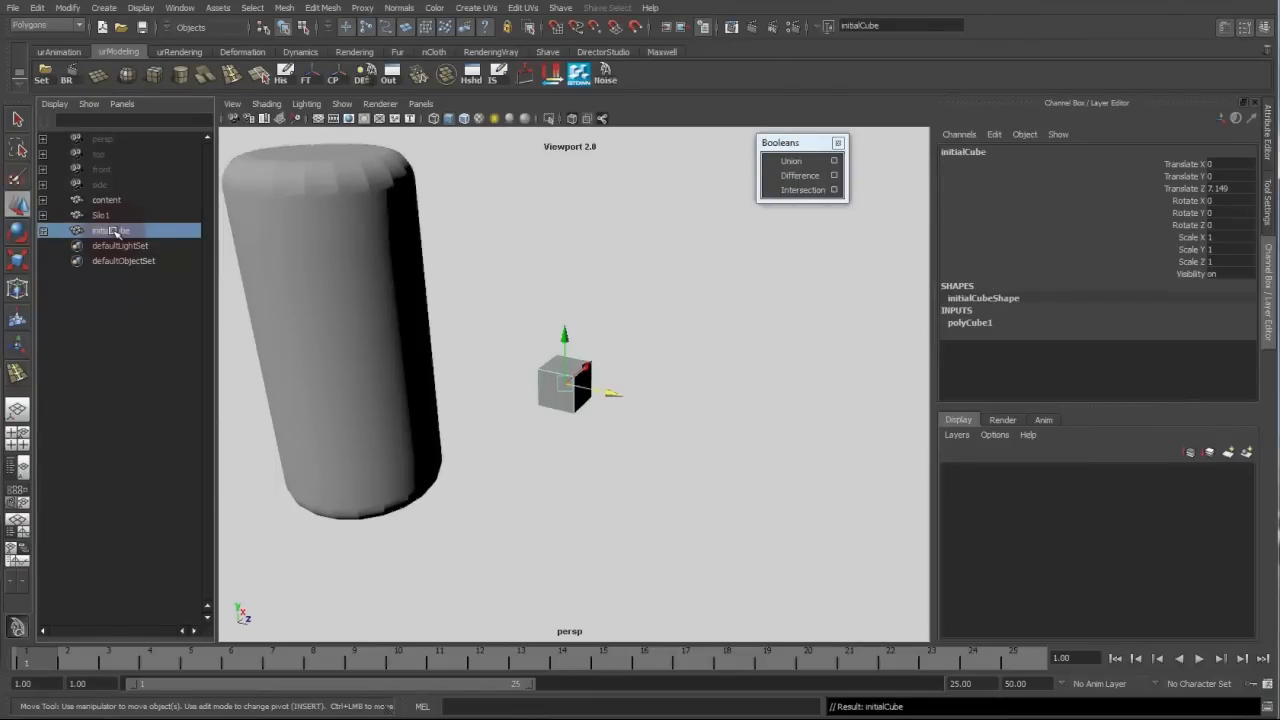
Bevel all the edges of initialCube and clear the selection.
mouse_move(568, 410)
right_mouse_down("alt")
mouse_move(598, 410)
mouse_move(562, 395)
right_mouse_up("alt")
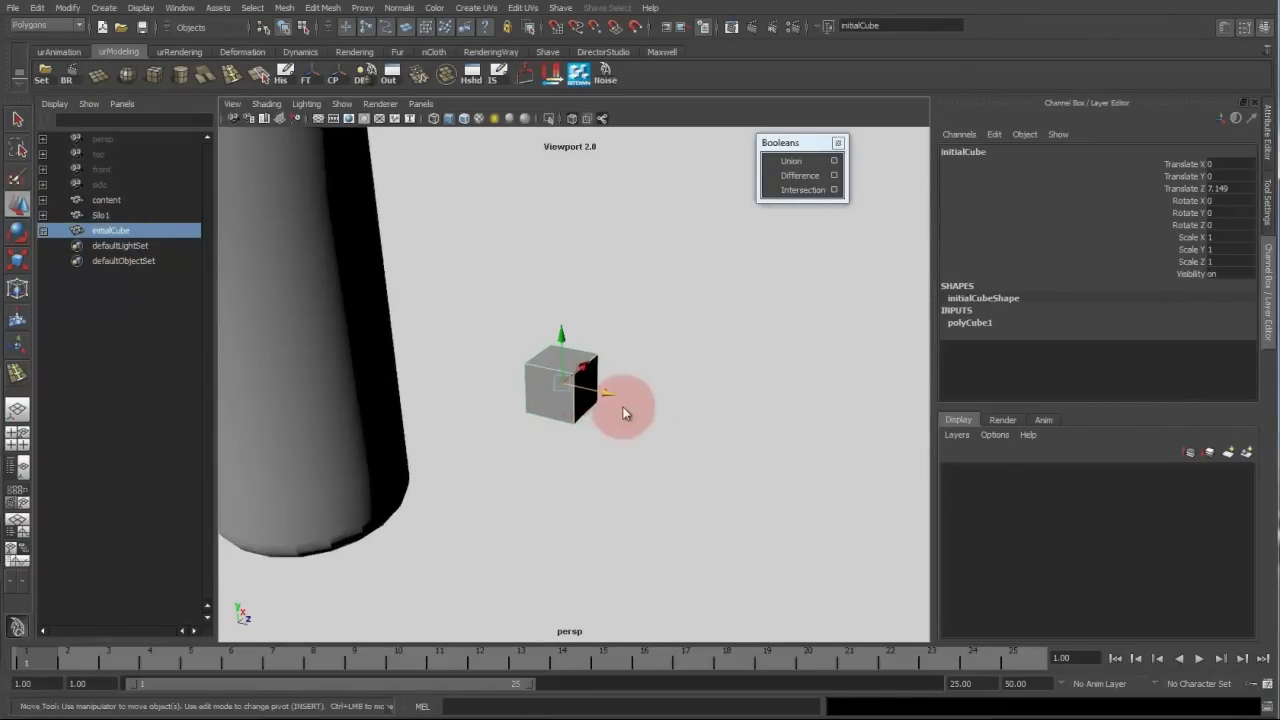
middle_click_drag(572, 422, 636, 421, "alt")
mouse_move(630, 427)
left_mouse_down("alt")
mouse_move(610, 457)
mouse_move(624, 420)
left_mouse_up("alt")
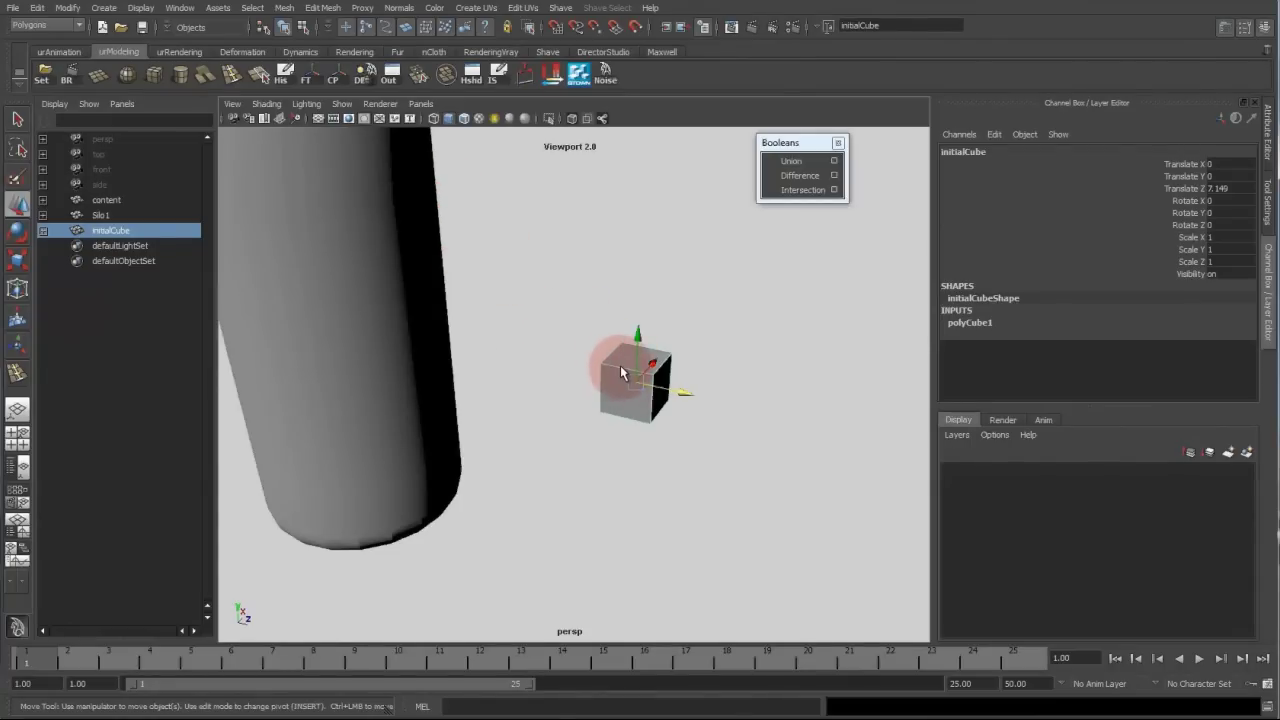
key("space")
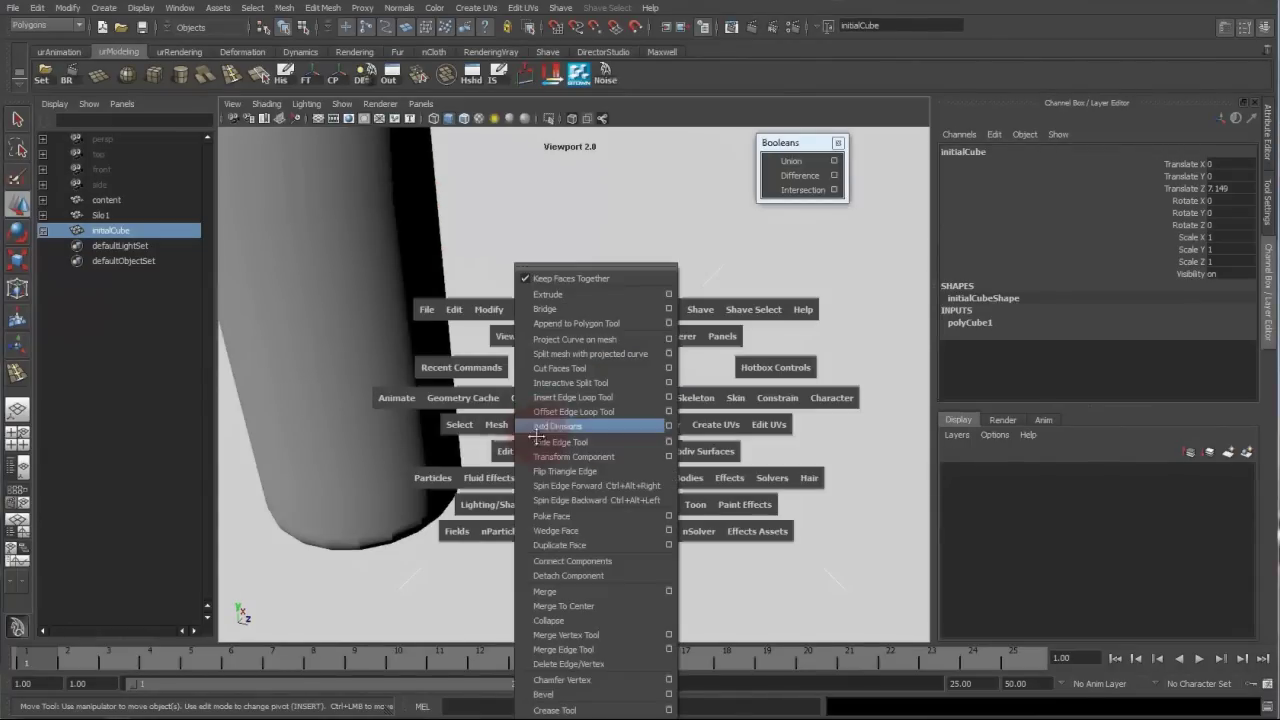
left_click(540, 424)
left_click(571, 694)
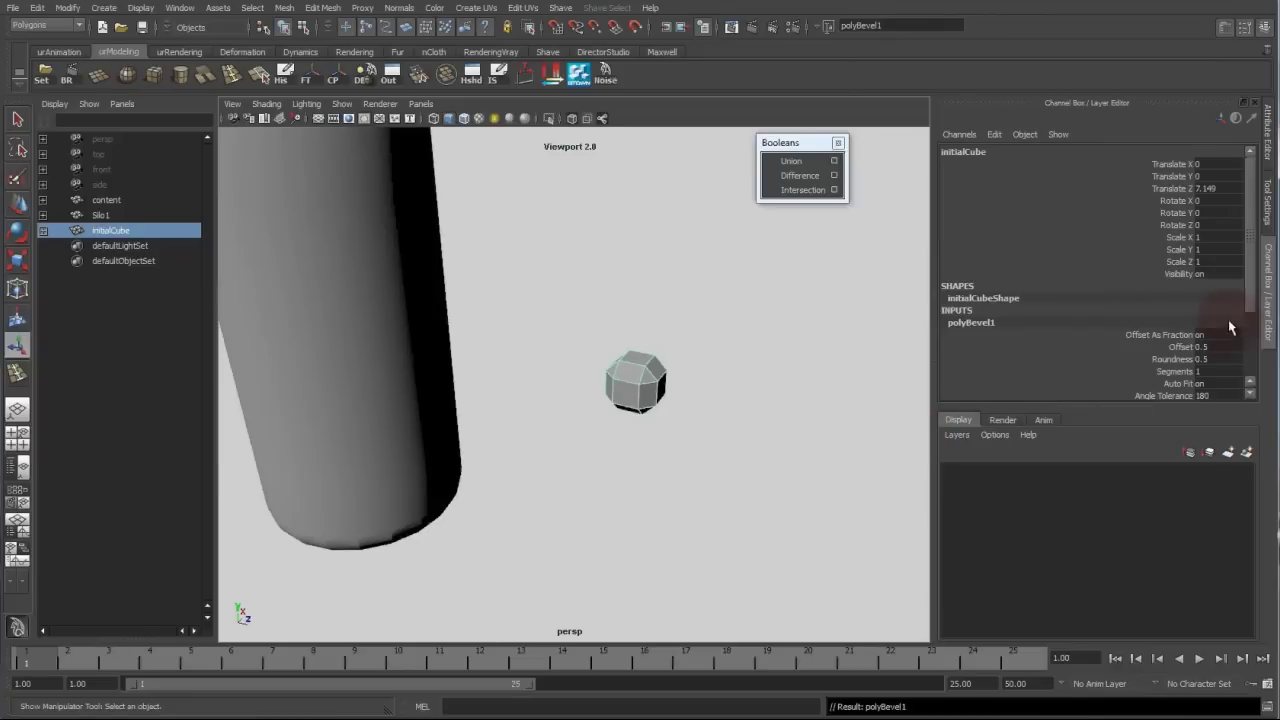
left_click_drag(1244, 324, 1243, 304)
left_click(708, 376)
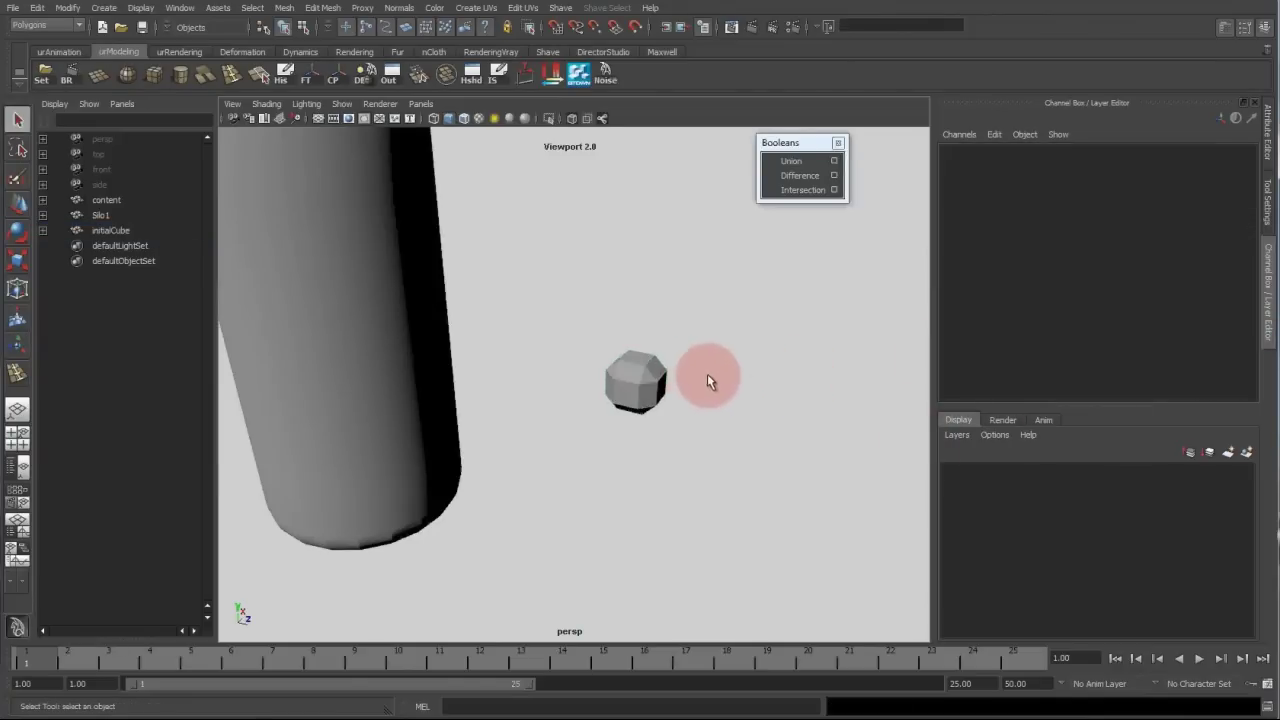
Duplicate the bevelled cube once using default Duplicate Special settings plus Duplicate input graph, and rename the copy boole_cube.
left_click(645, 385)
right_click_drag(717, 405, 722, 420, "alt")
middle_click_drag(722, 420, 682, 408, "alt")
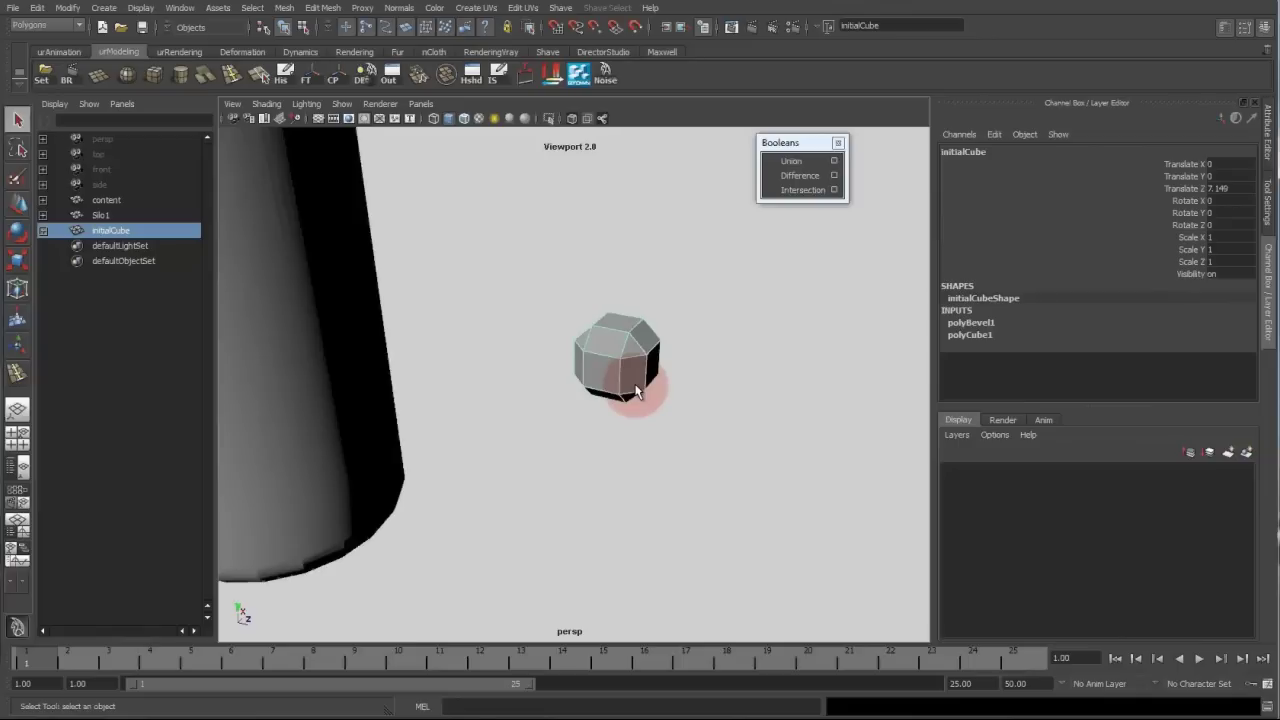
left_click(37, 7)
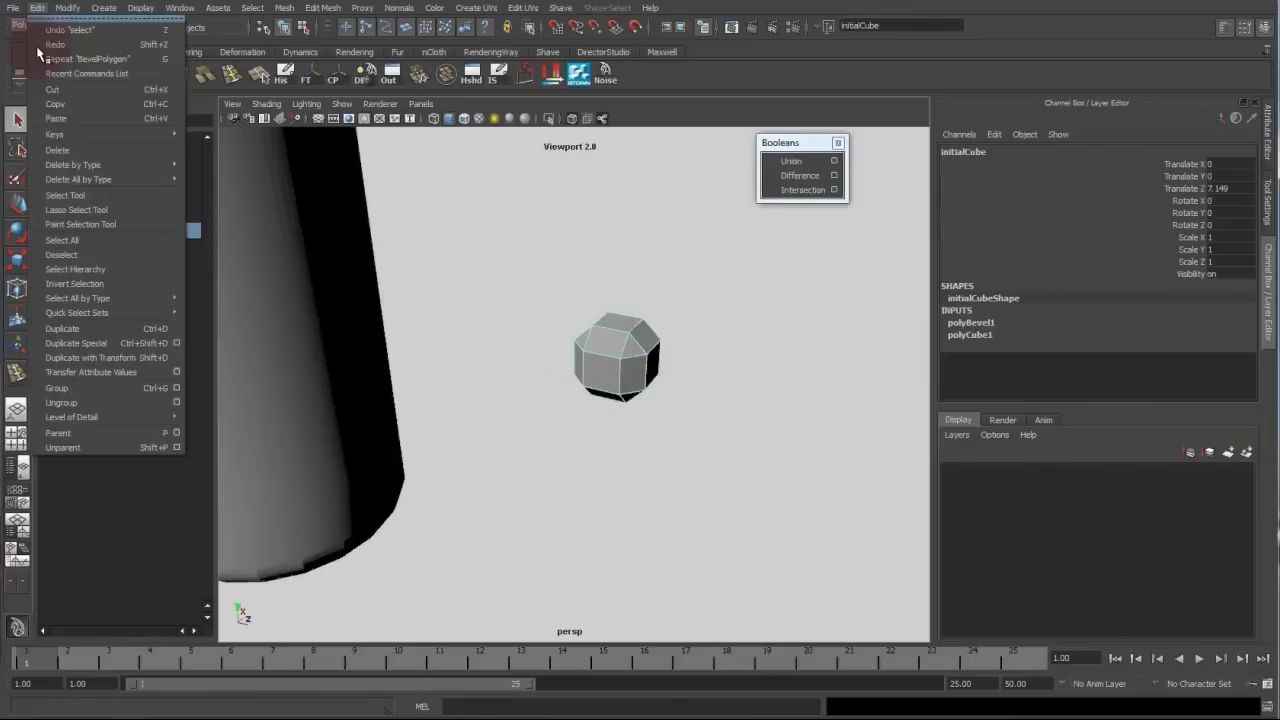
left_click(176, 343)
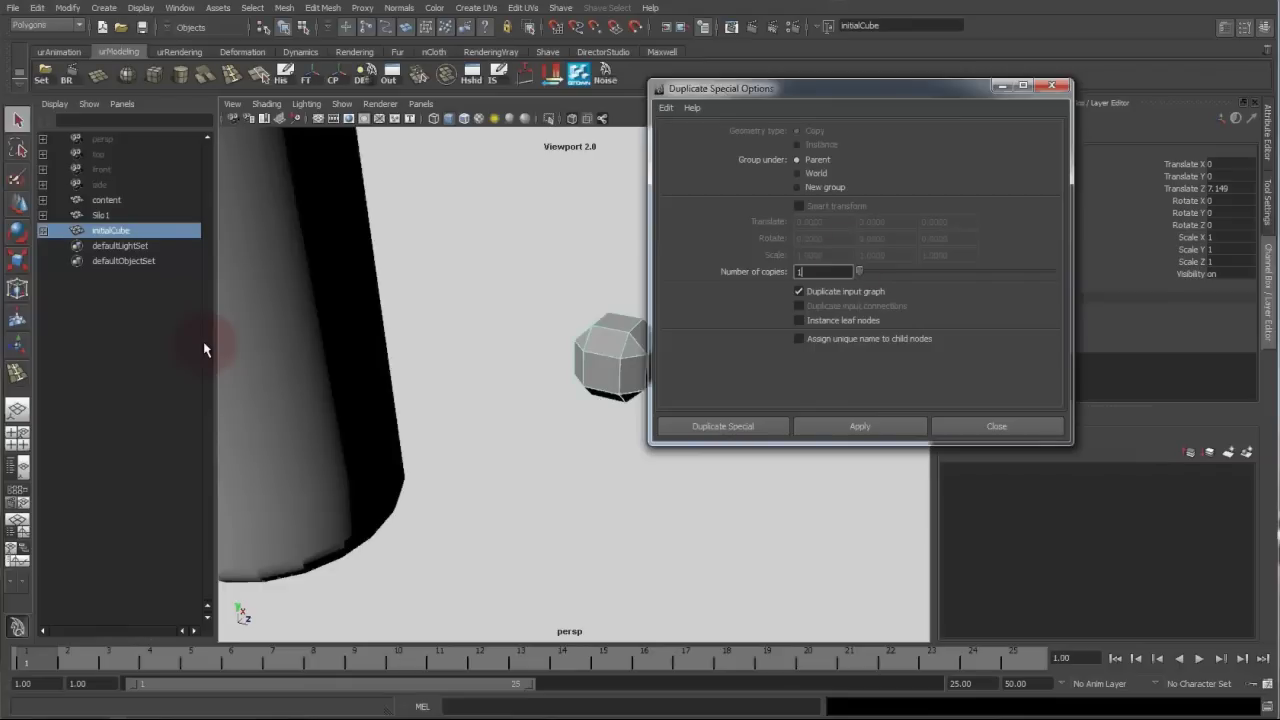
left_click(665, 107)
left_click(700, 136)
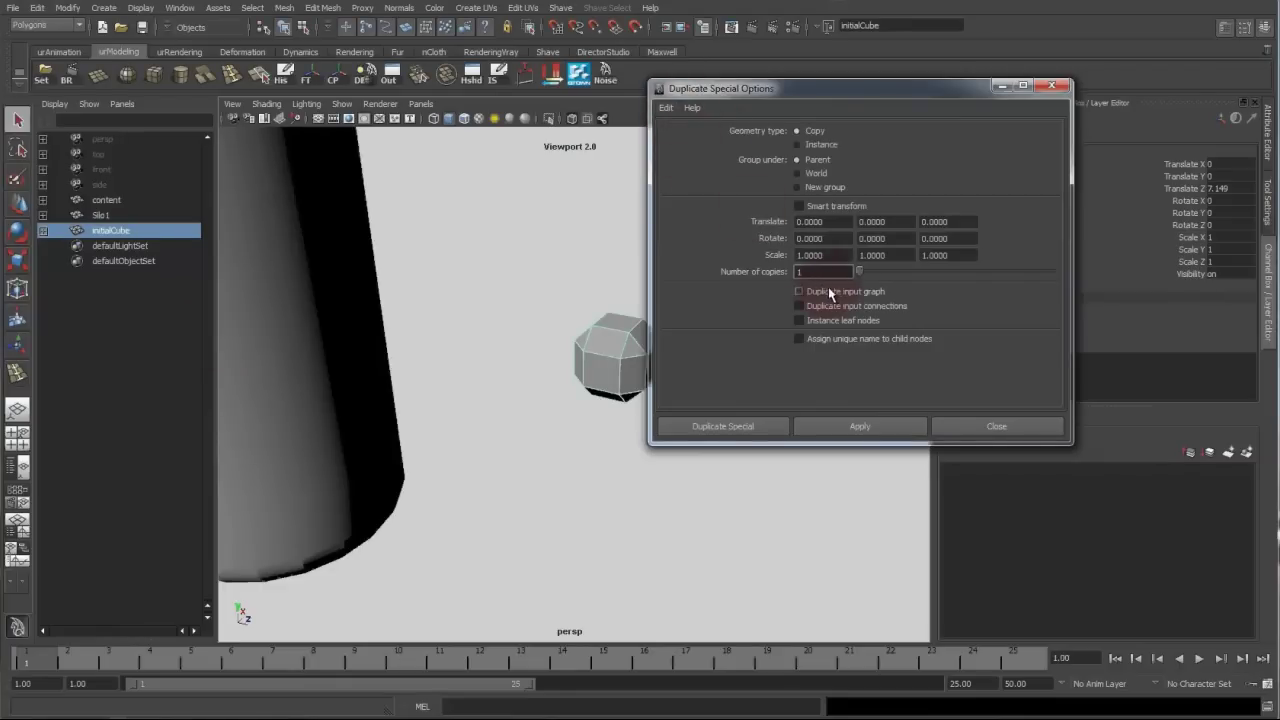
left_click(798, 291)
left_click(703, 426)
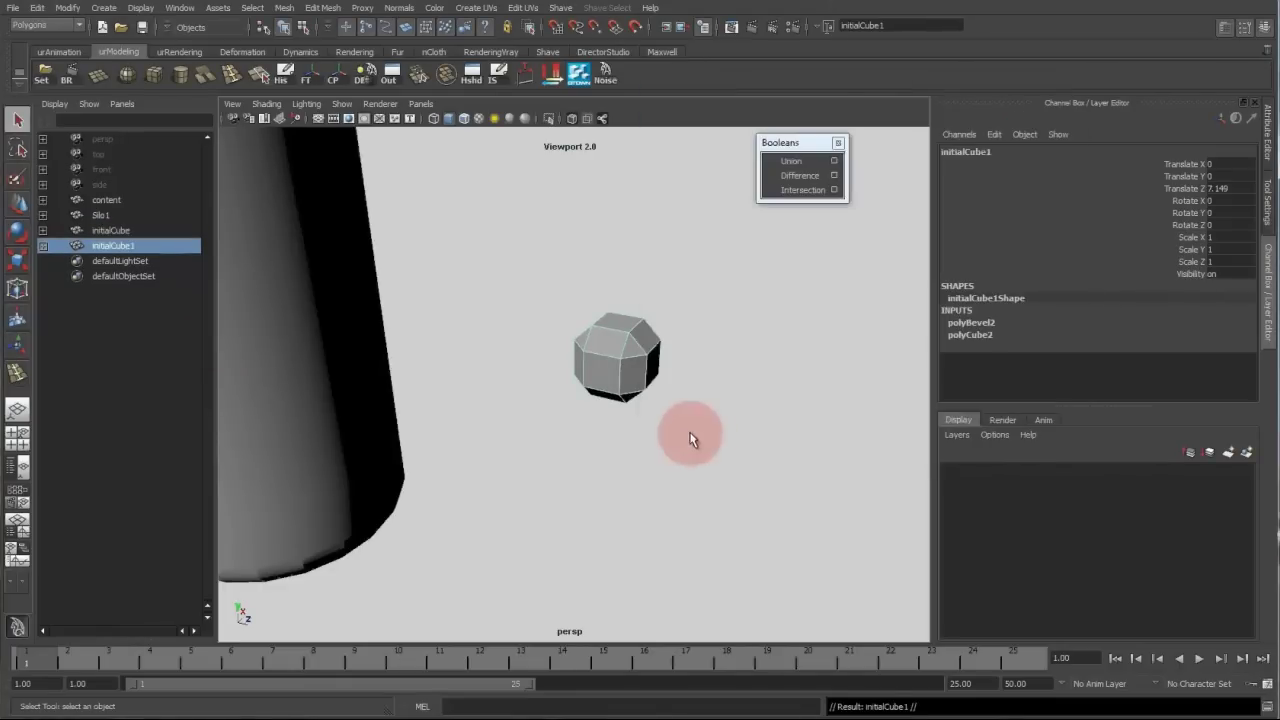
double_click(111, 245)
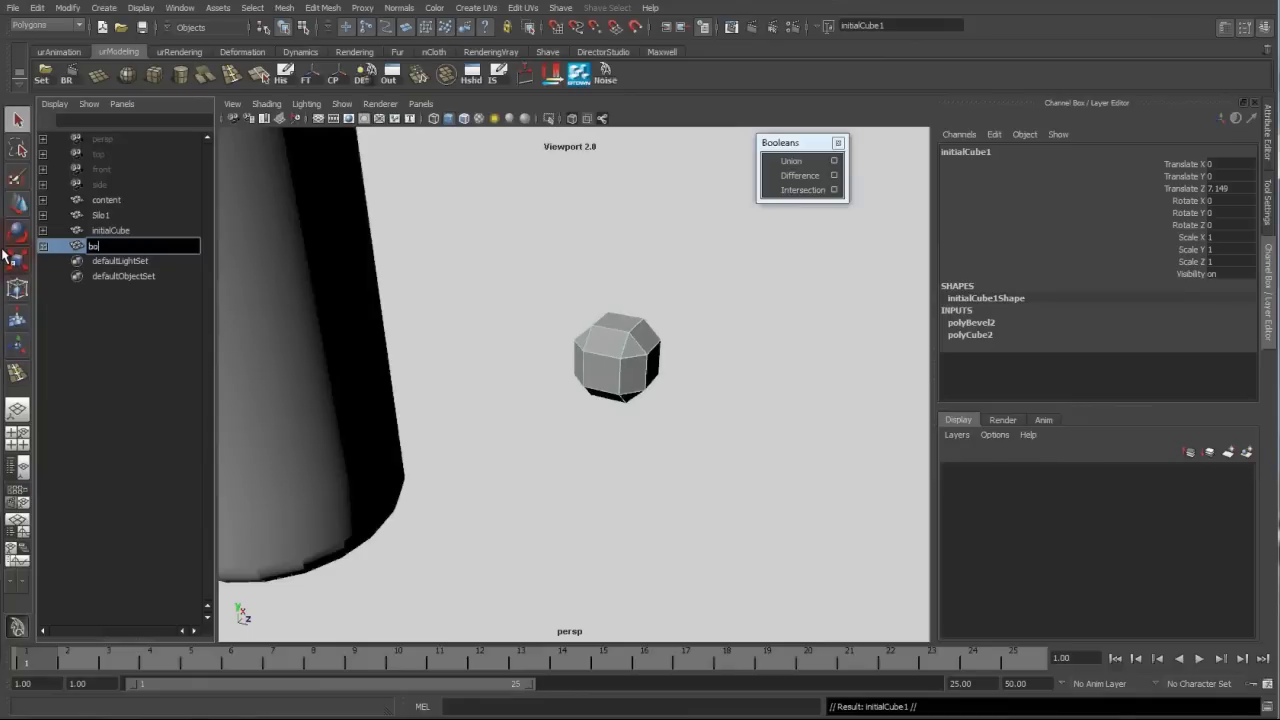
key("Return")
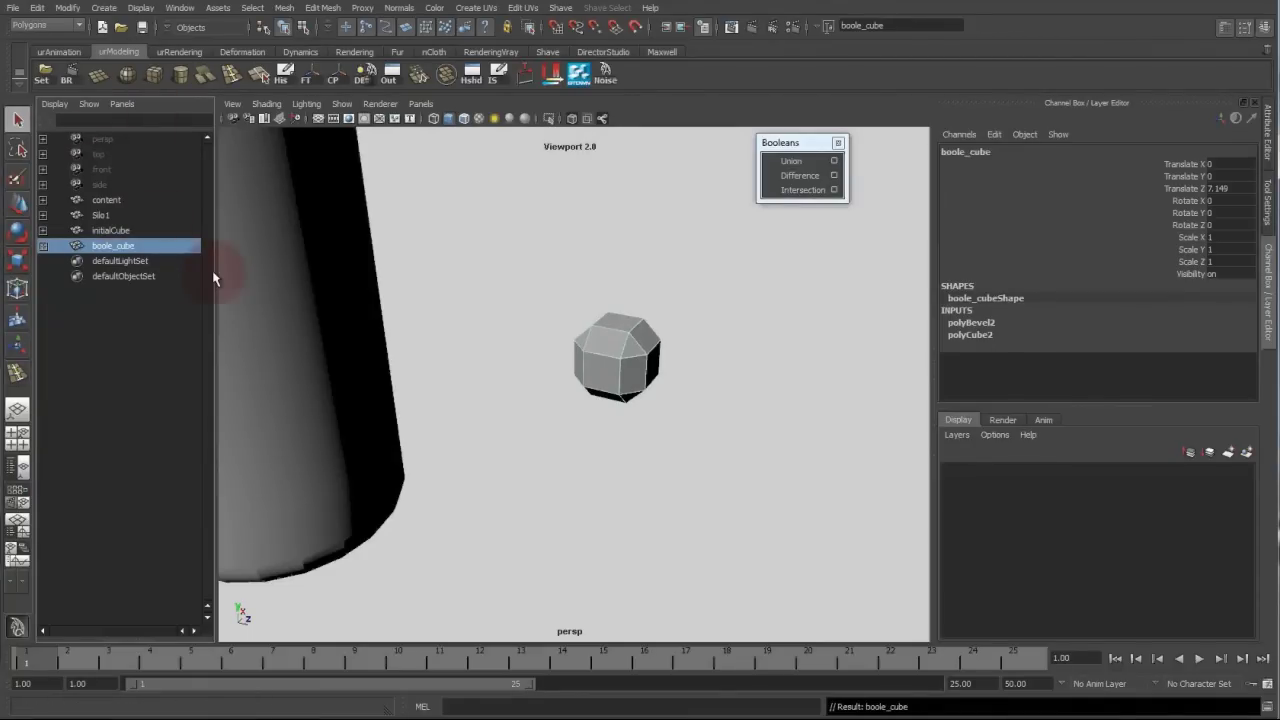
Rename the input nodes of initialCube: the bevel node as initialBevel and the polyCube1 node as initialCube1.
left_click(110, 231)
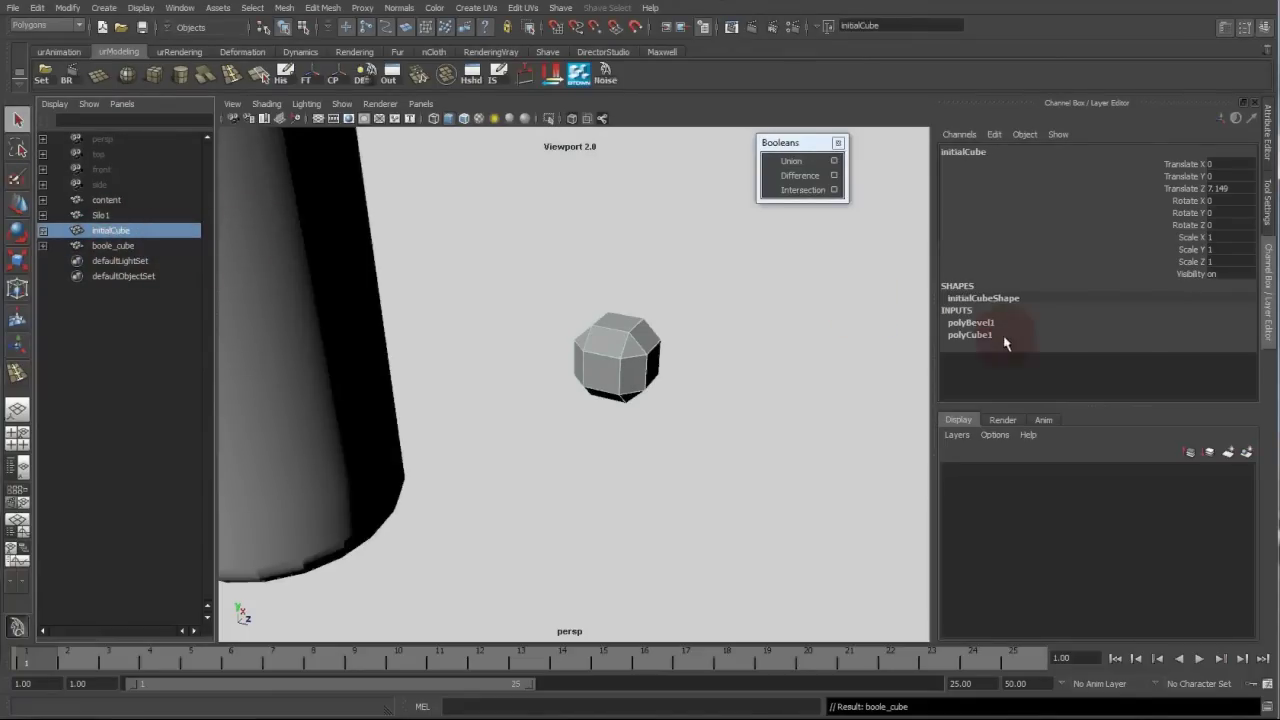
left_click(988, 323)
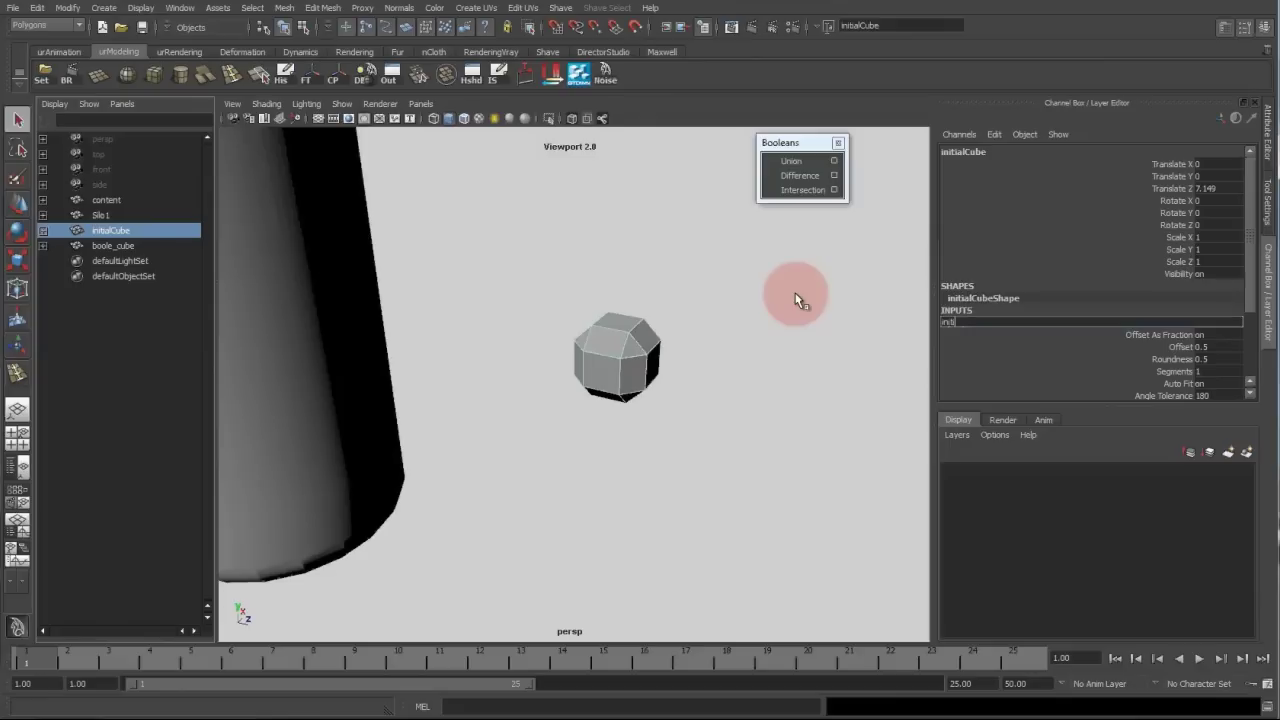
key("Return")
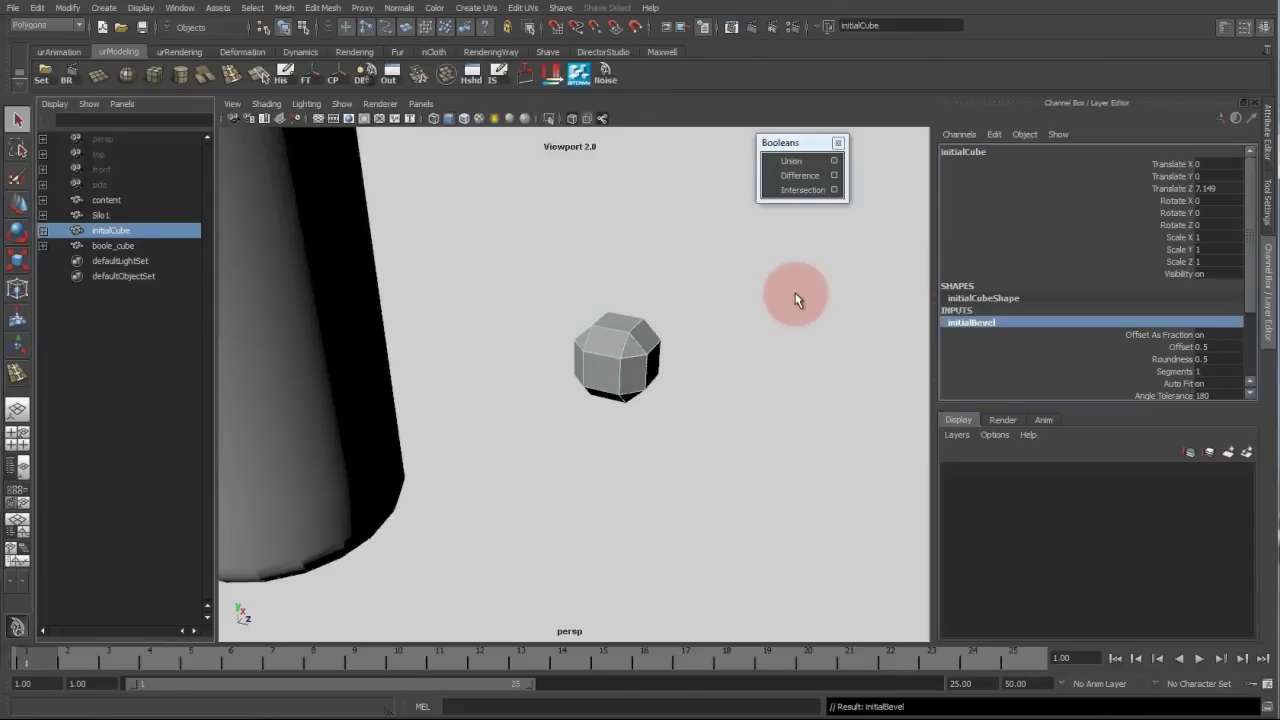
scroll(1250, 295, "down", 2)
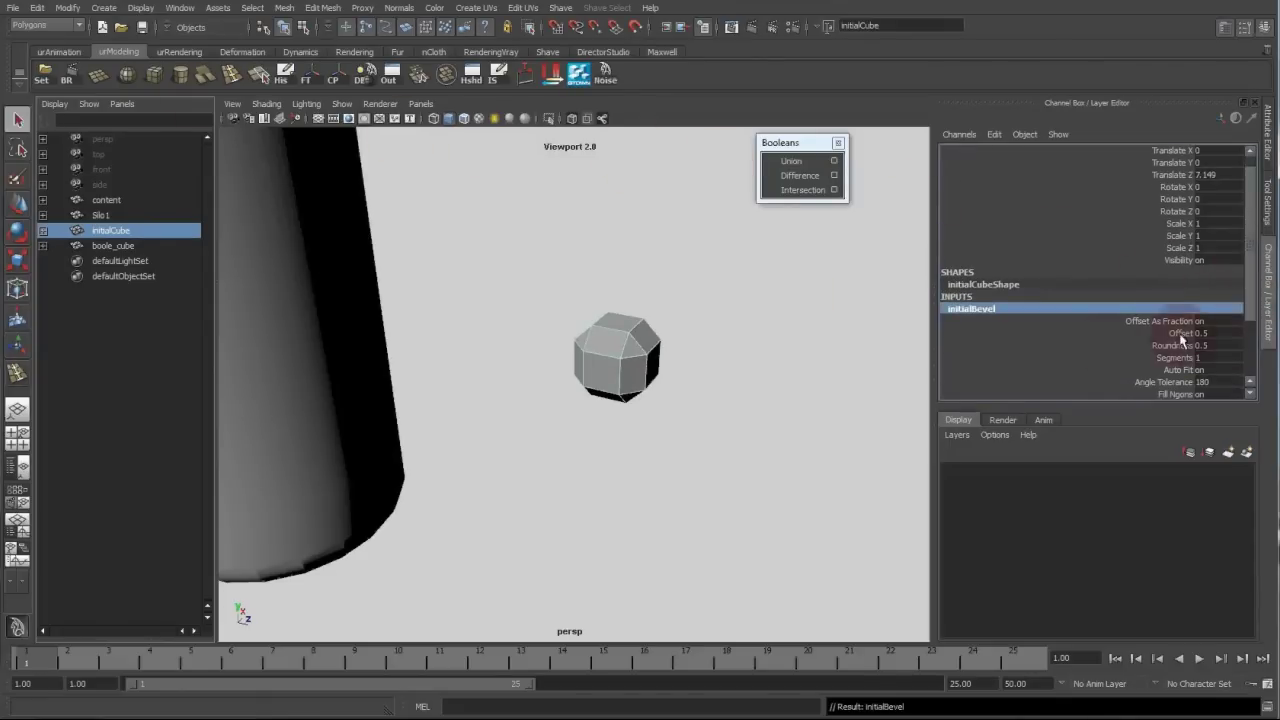
left_click_drag(1253, 300, 1255, 319)
left_click(1000, 383)
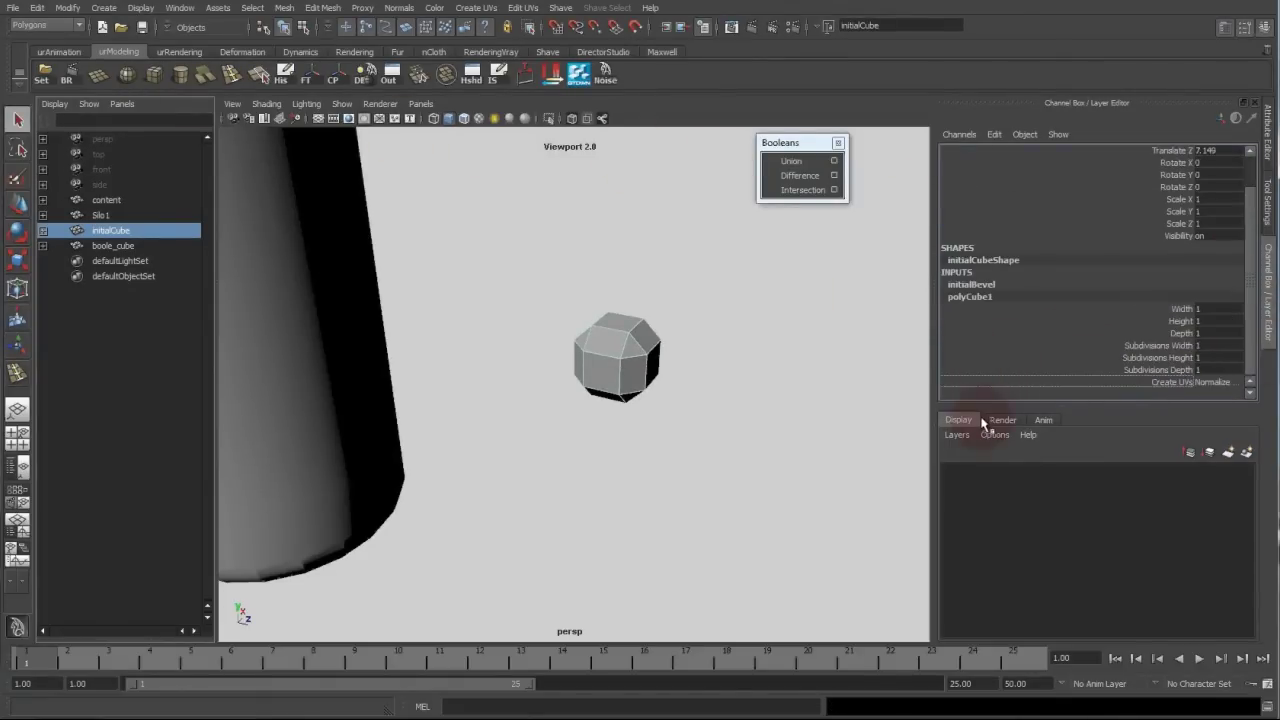
double_click(968, 296)
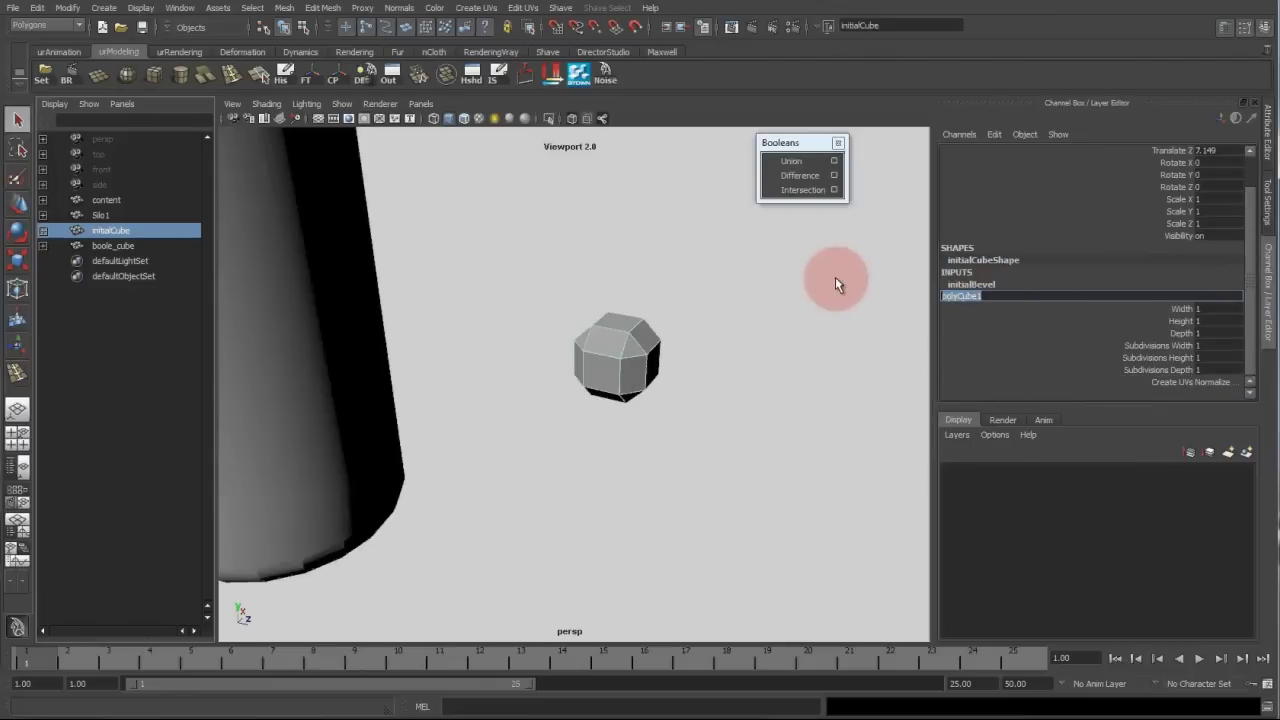
type("initialCube1")
key("Return")
Rename the input nodes of boole_cube: the bevel node as booleBevel and the cube node as booleCube.
left_click(107, 246)
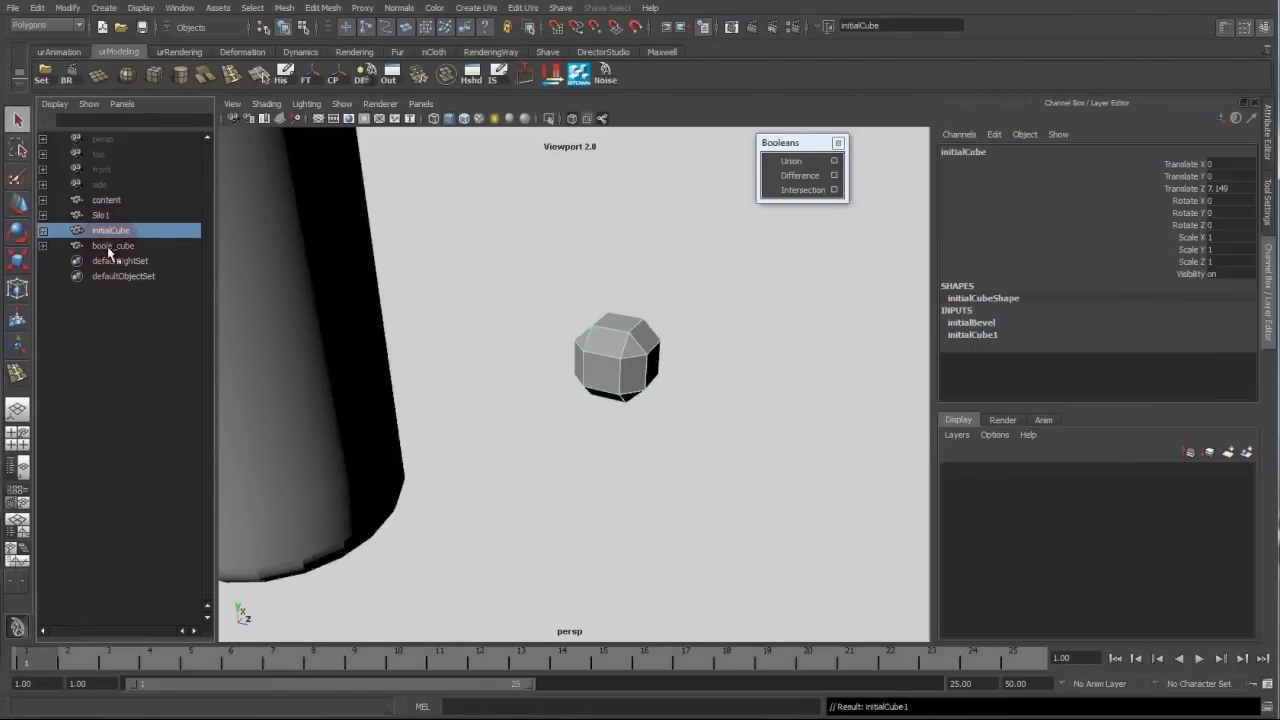
double_click(966, 322)
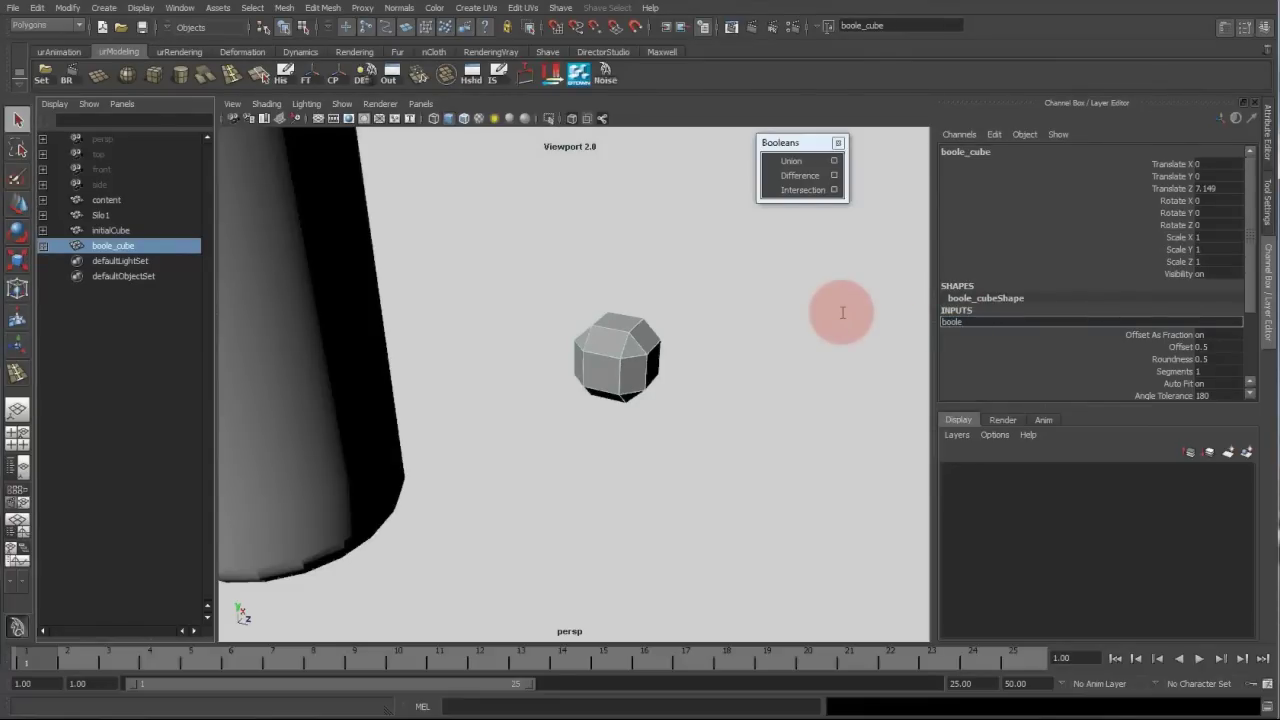
type("booleBevel")
key("Return")
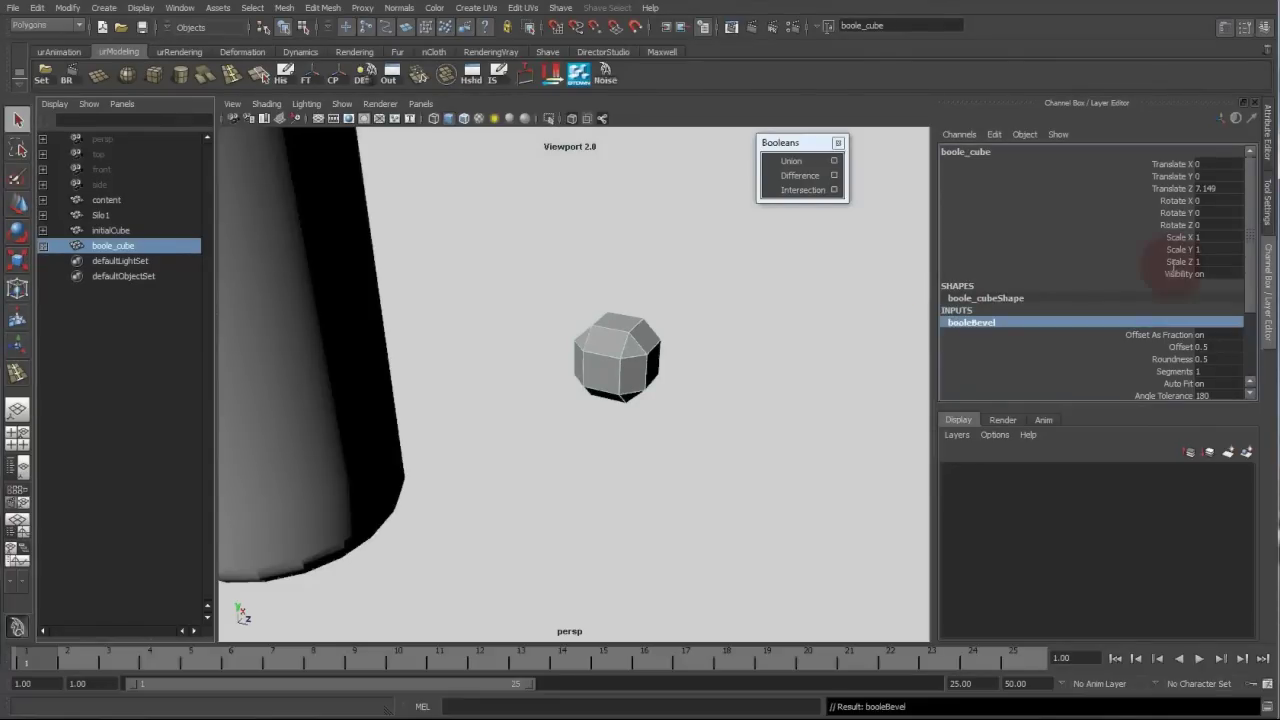
left_click_drag(1249, 282, 1250, 386)
left_click(999, 380)
double_click(972, 297)
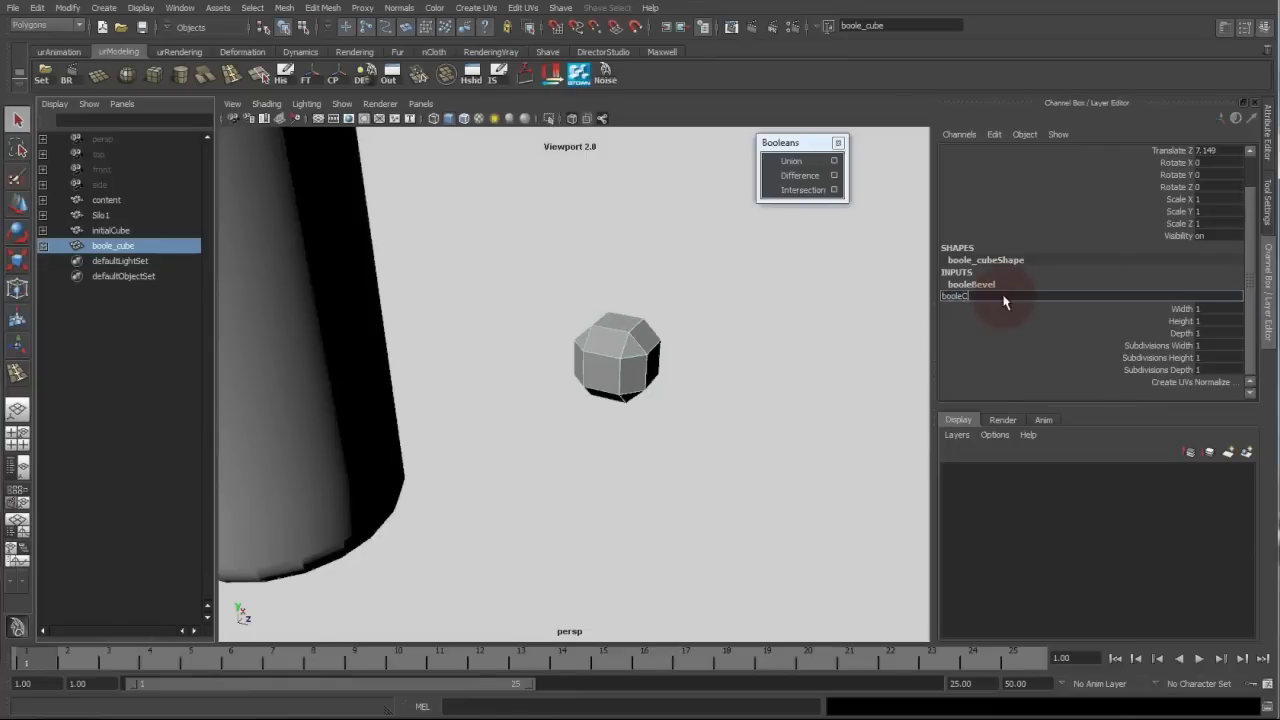
type("booleCube")
key("Return")
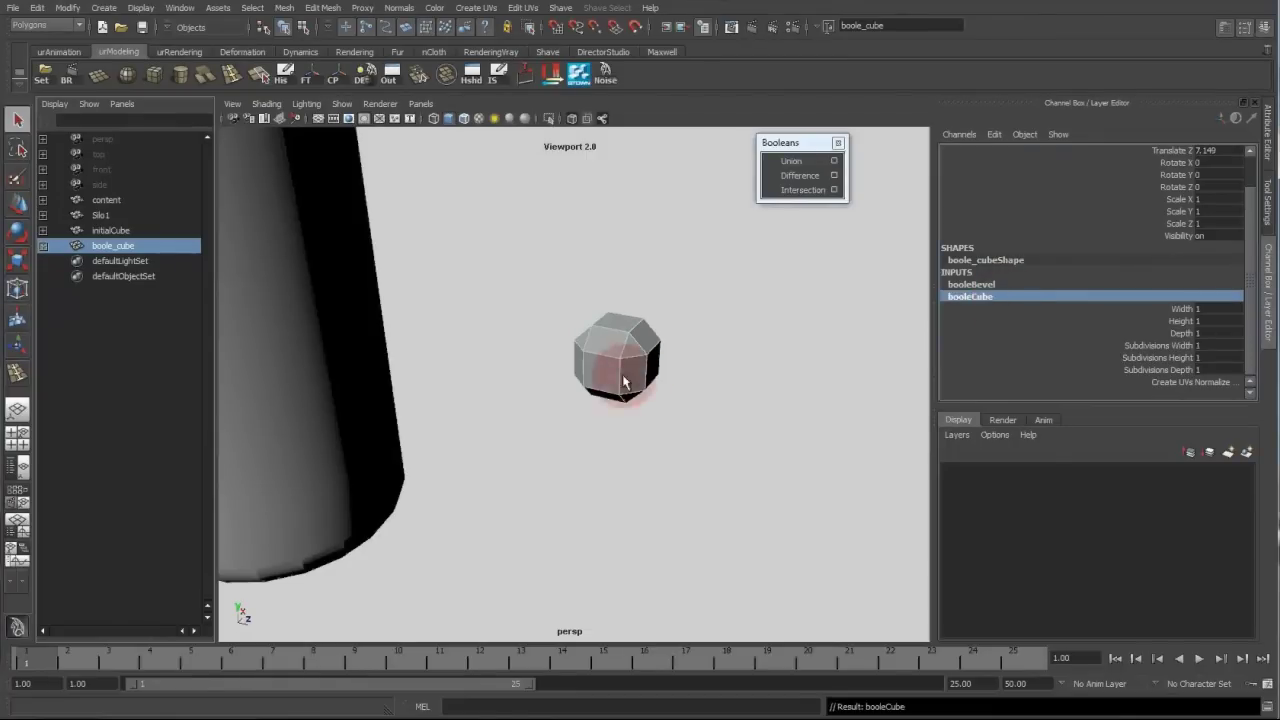
Subtract initialCube from Silo1 with a Boolean Difference.
left_click(691, 389)
mouse_move(695, 338)
left_mouse_down("alt")
mouse_move(717, 331)
mouse_move(591, 311)
mouse_move(677, 320)
mouse_move(618, 329)
left_mouse_up("alt")
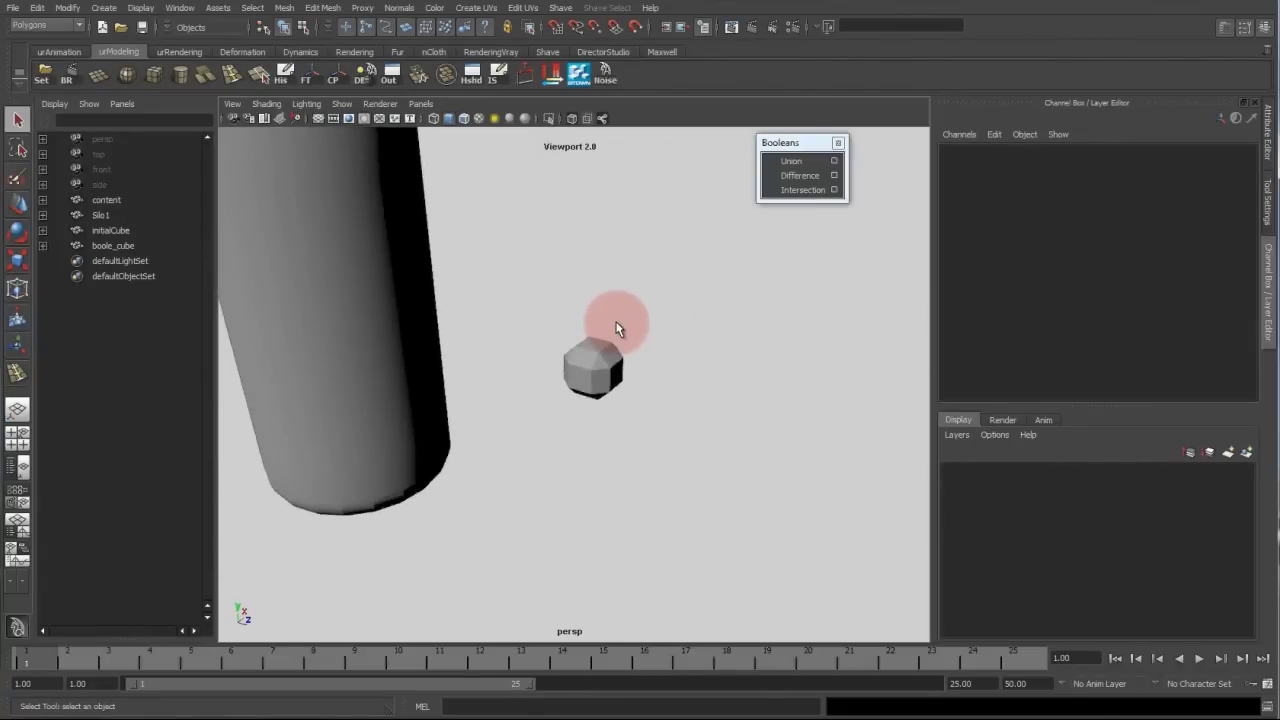
mouse_move(617, 328)
left_mouse_down("alt")
mouse_move(594, 257)
mouse_move(654, 283)
mouse_move(646, 297)
mouse_move(286, 206)
mouse_move(563, 312)
left_mouse_up("alt")
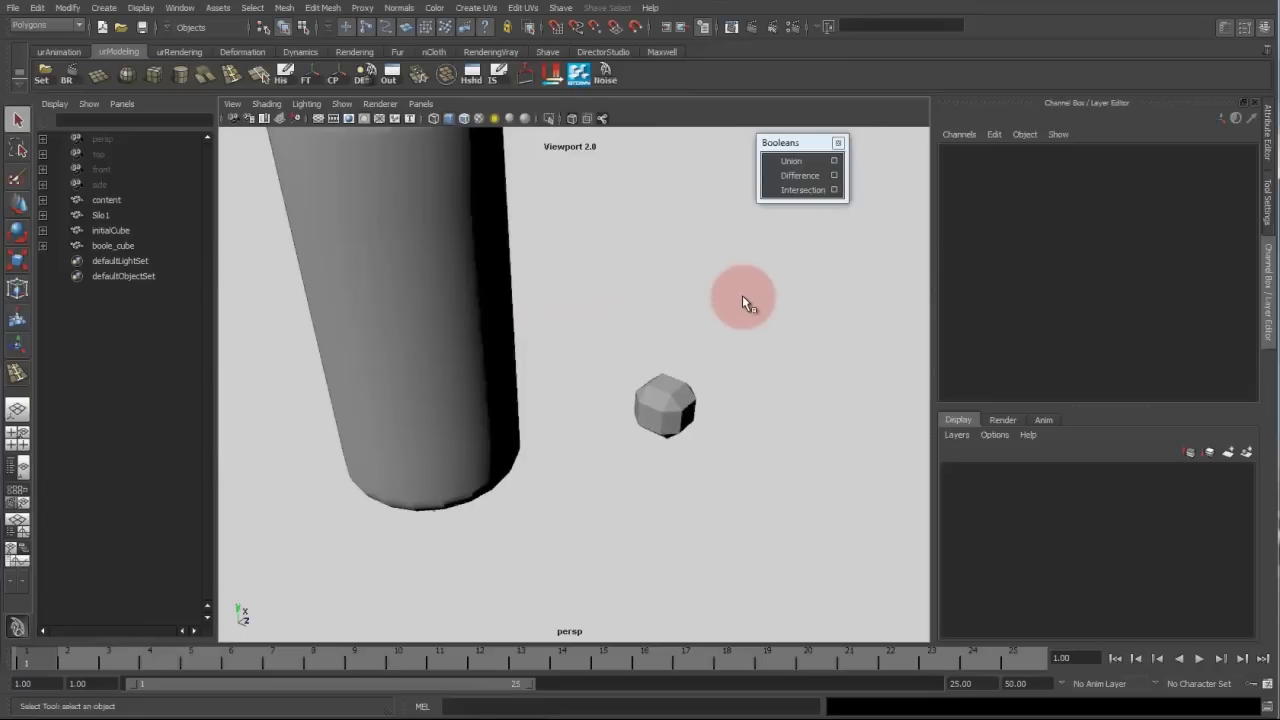
left_click_drag(742, 295, 645, 311, "alt")
left_click(266, 278)
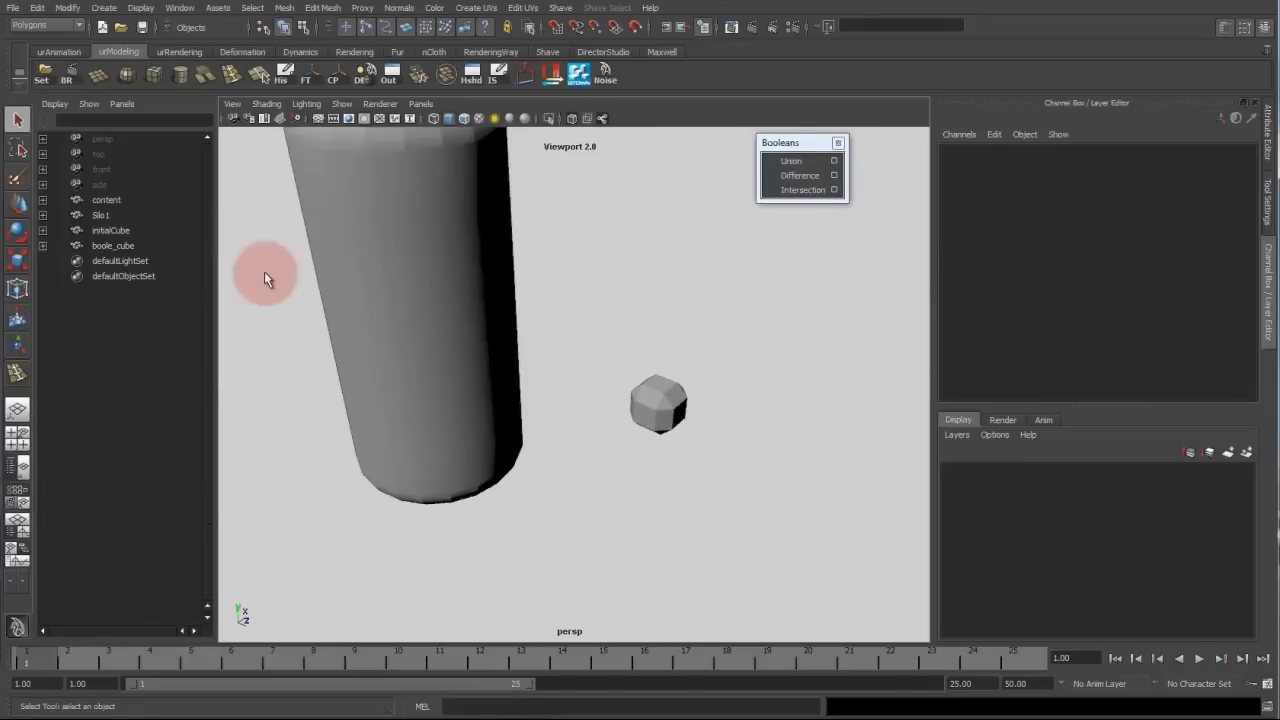
left_click(259, 259)
left_click(136, 218)
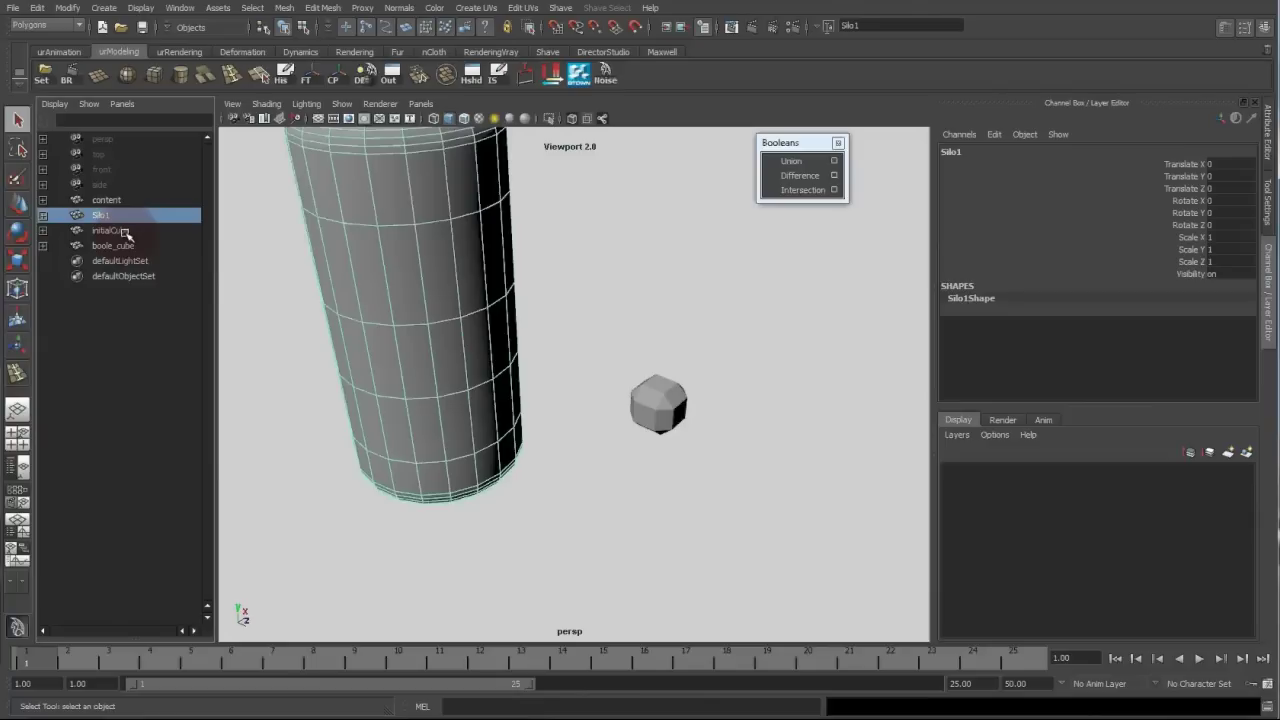
left_click(125, 232, "ctrl")
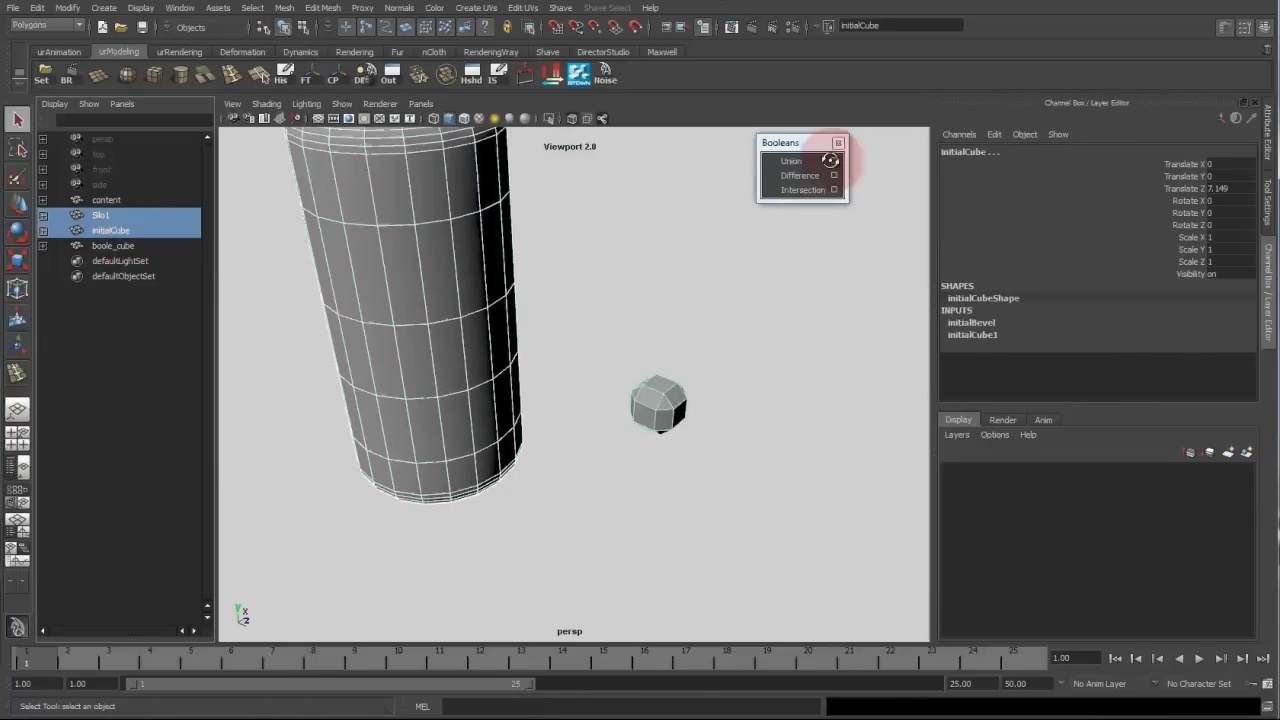
left_click(800, 175)
Try moving initialCube along Z into the silo wall to test the Boolean cut, and undo the move.
left_click(110, 231)
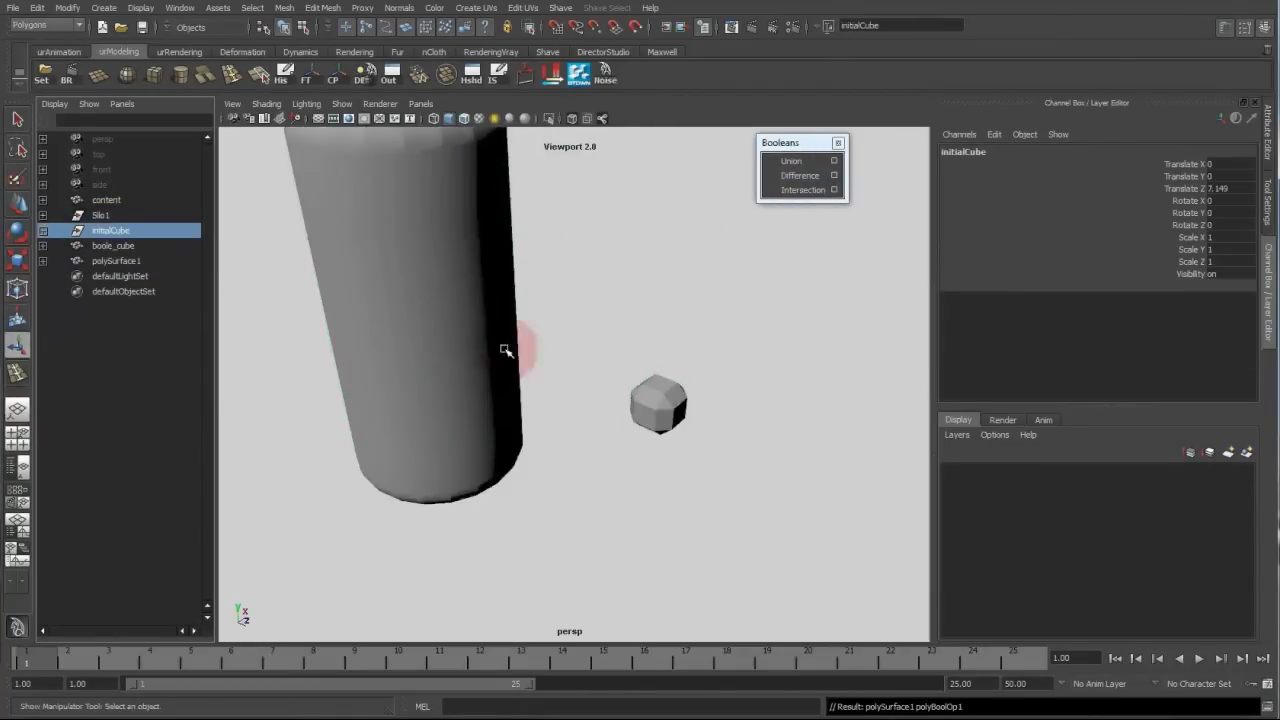
key("w")
left_click_drag(679, 411, 509, 283)
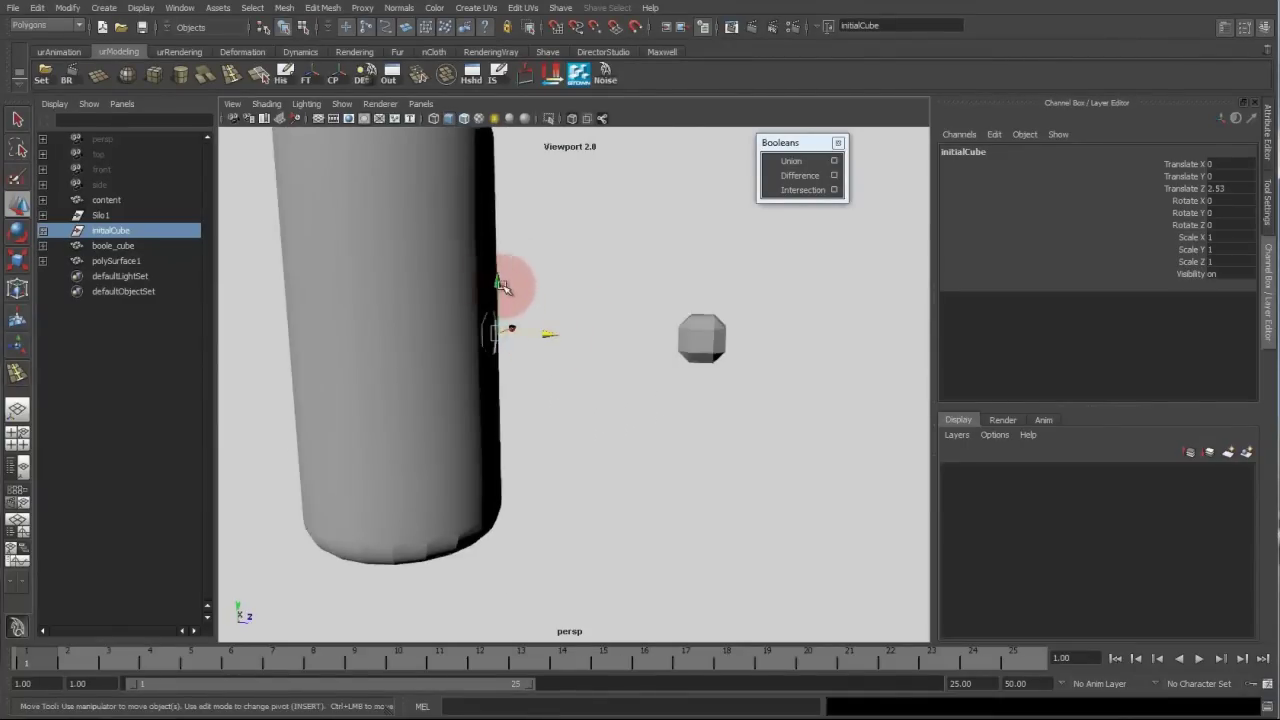
left_click(498, 240)
left_click_drag(498, 240, 518, 298)
key("ctrl+z")
Open the Connection Editor with initialCube loaded as the output object.
left_click_drag(640, 287, 492, 281, "alt")
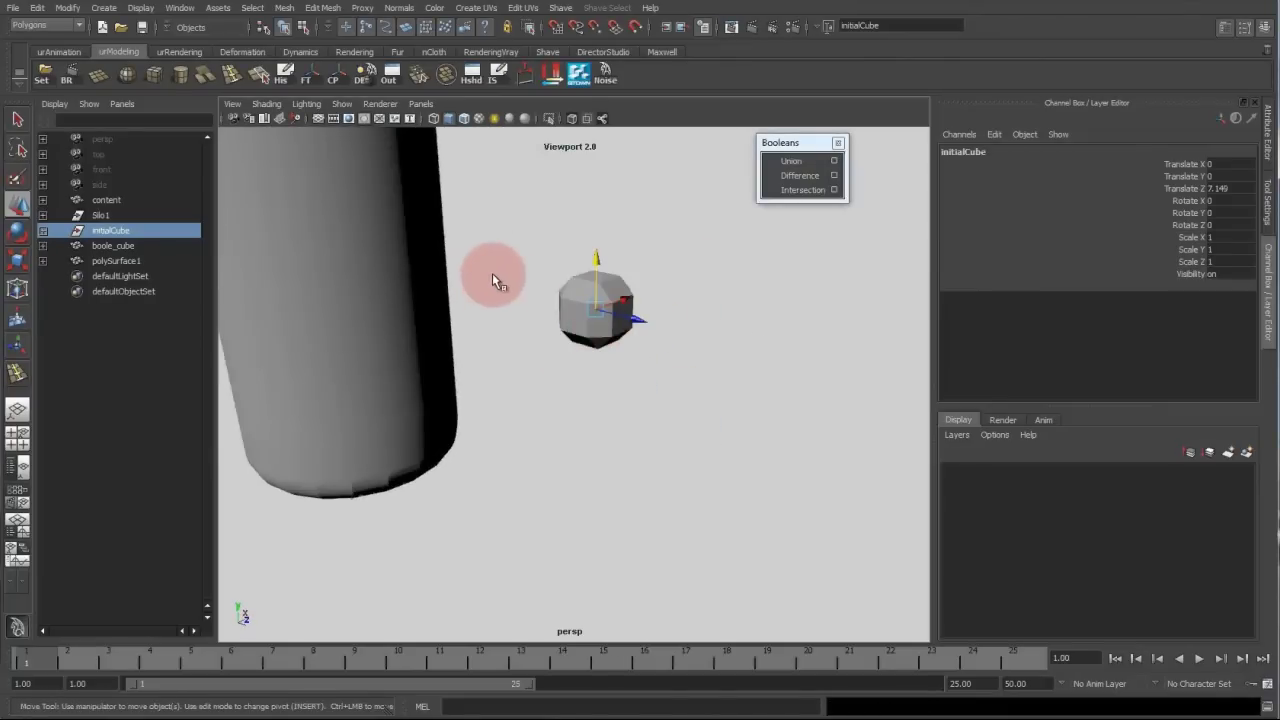
left_click(180, 8)
mouse_move(300, 30)
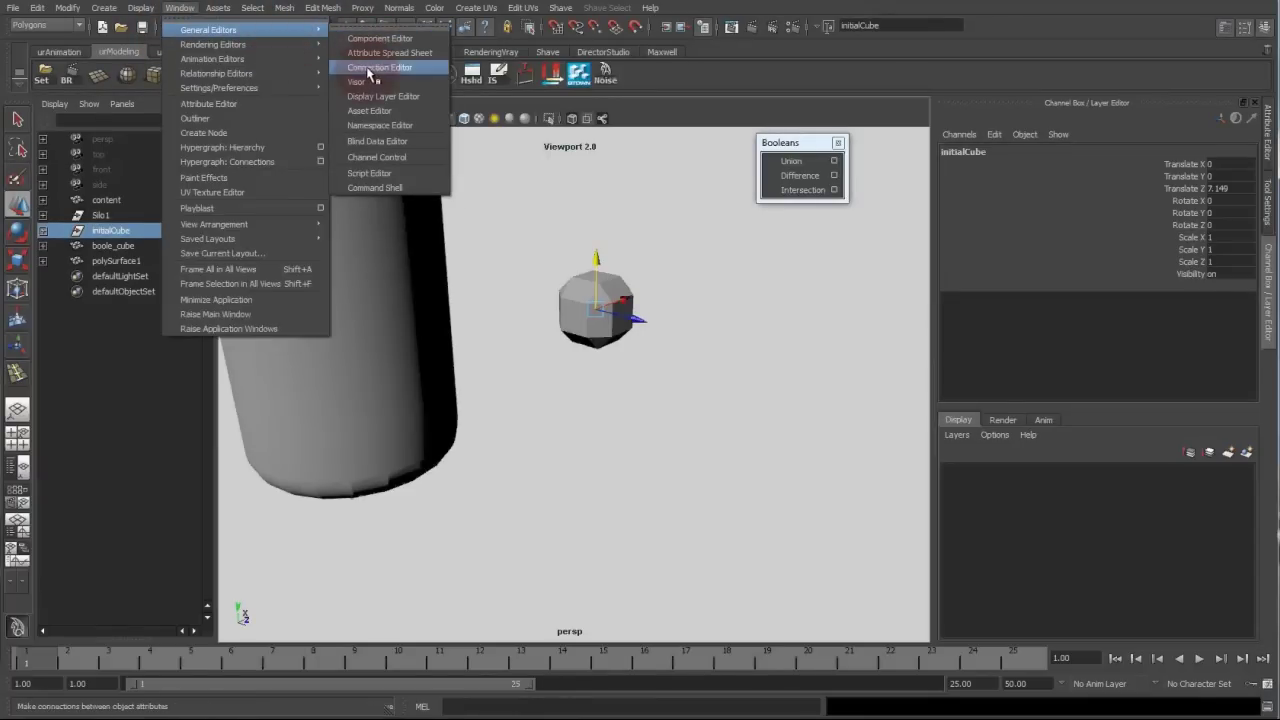
left_click(370, 66)
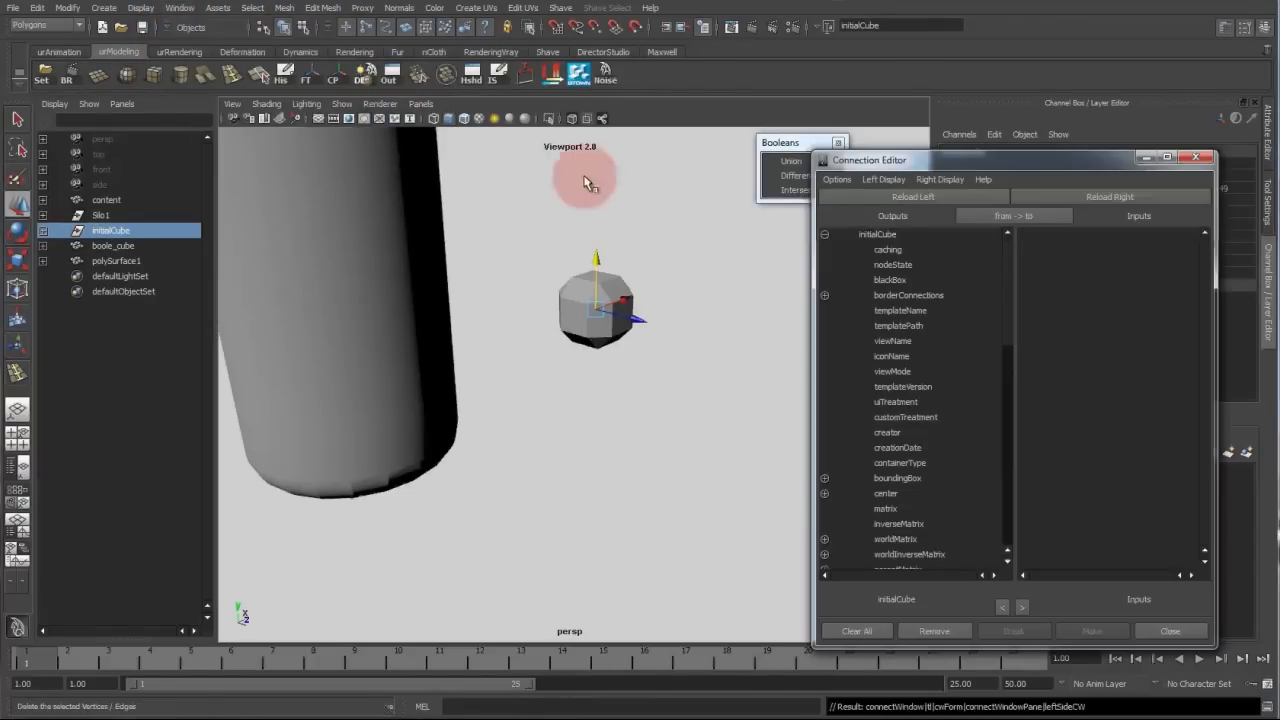
Make the Outliner list all scene nodes, including non-DAG input nodes such as initialBevel and booleBevel.
left_click(55, 104)
left_click(55, 125)
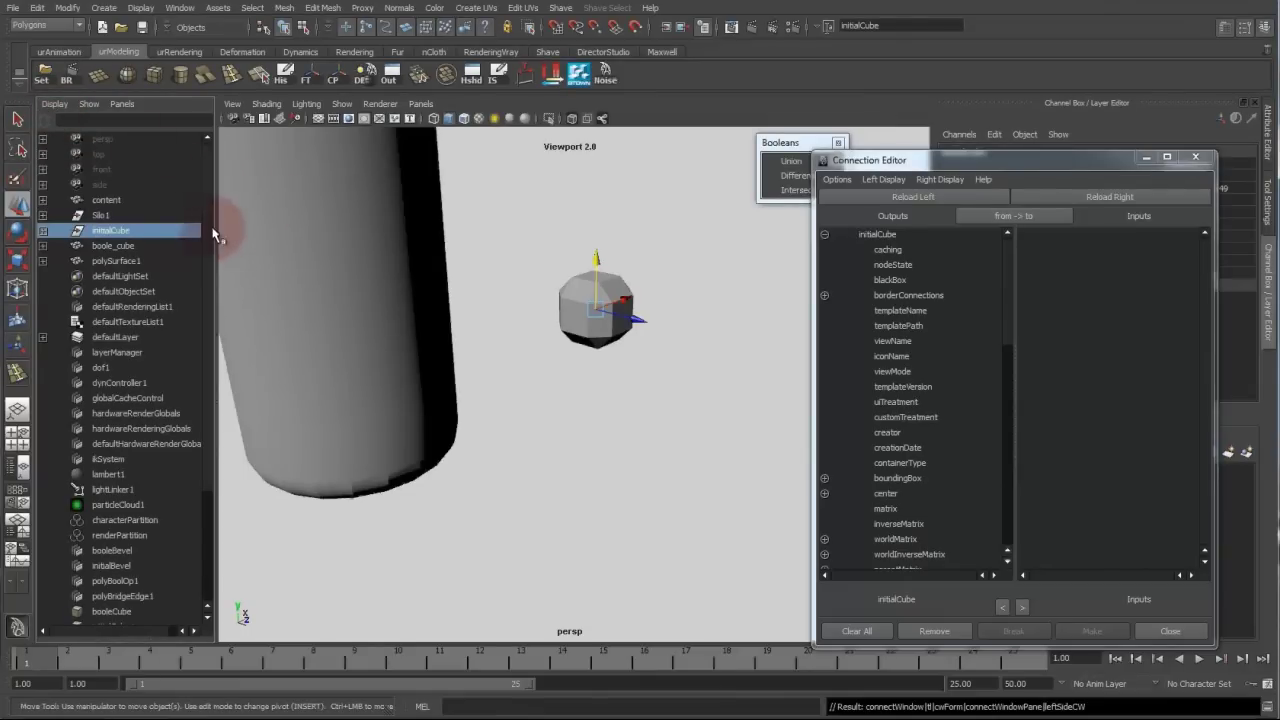
left_click_drag(211, 232, 221, 342)
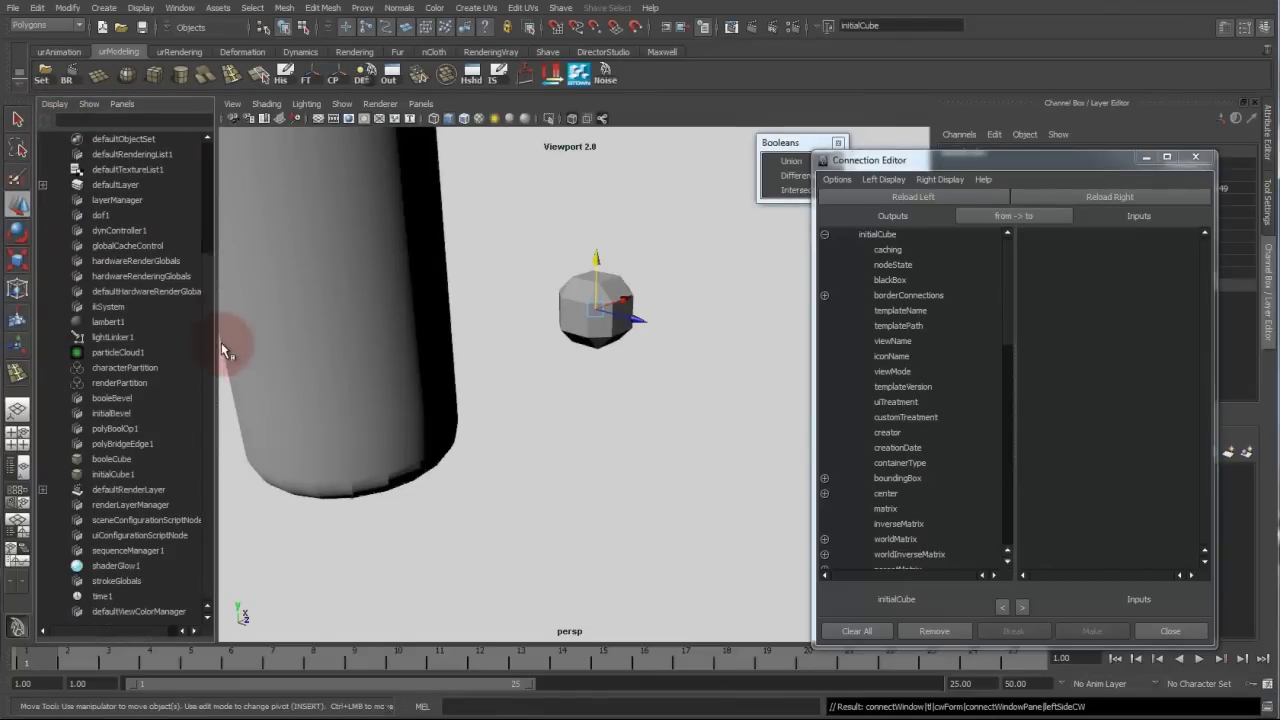
Highlight the initialCube1, booleCube, initialBevel and booleBevel nodes in the Outliner.
left_click(130, 475)
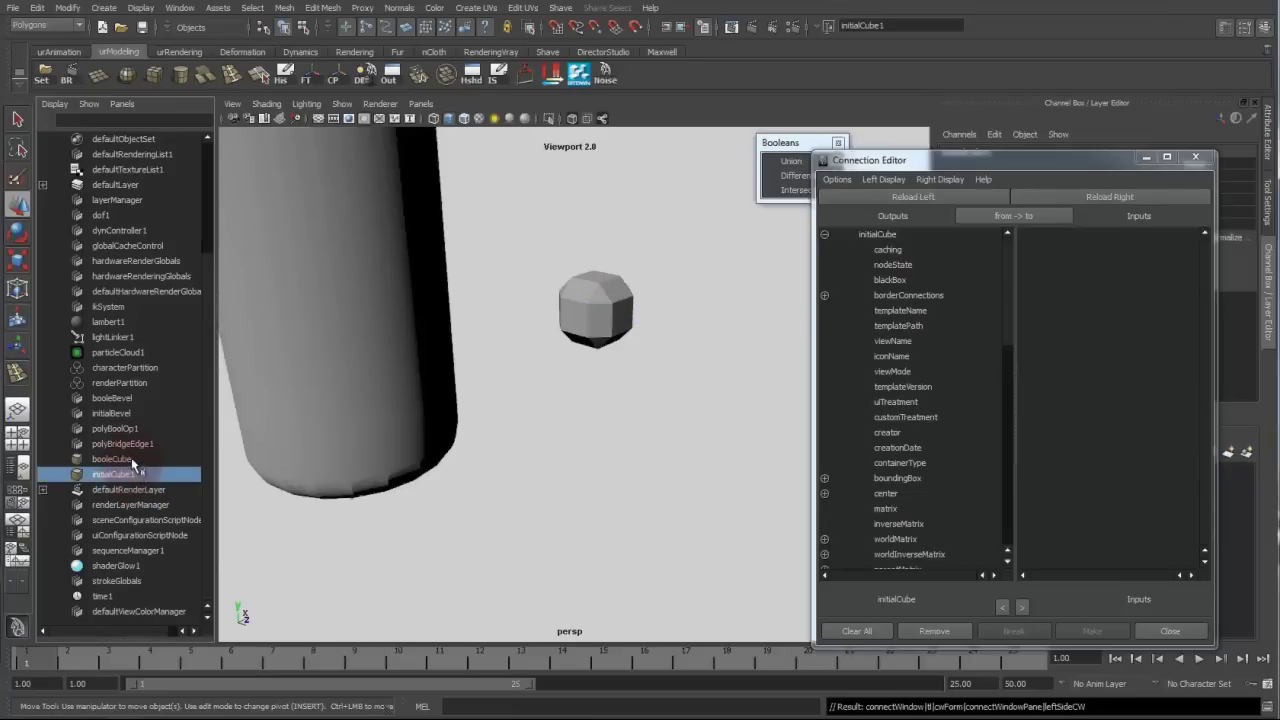
left_click(135, 459, "ctrl")
left_click(133, 412, "ctrl")
left_click(135, 398, "ctrl")
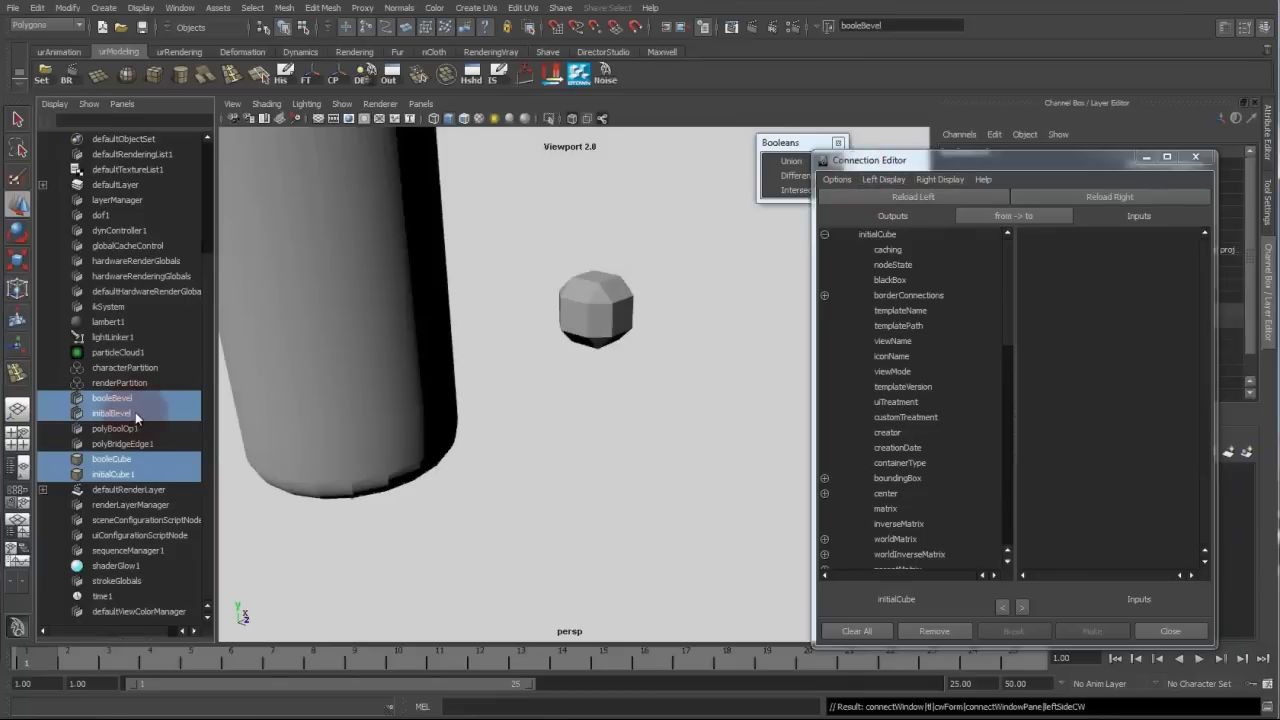
Load booleBevel as the output node and initialBevel as the input node in the Connection Editor.
left_click(126, 399)
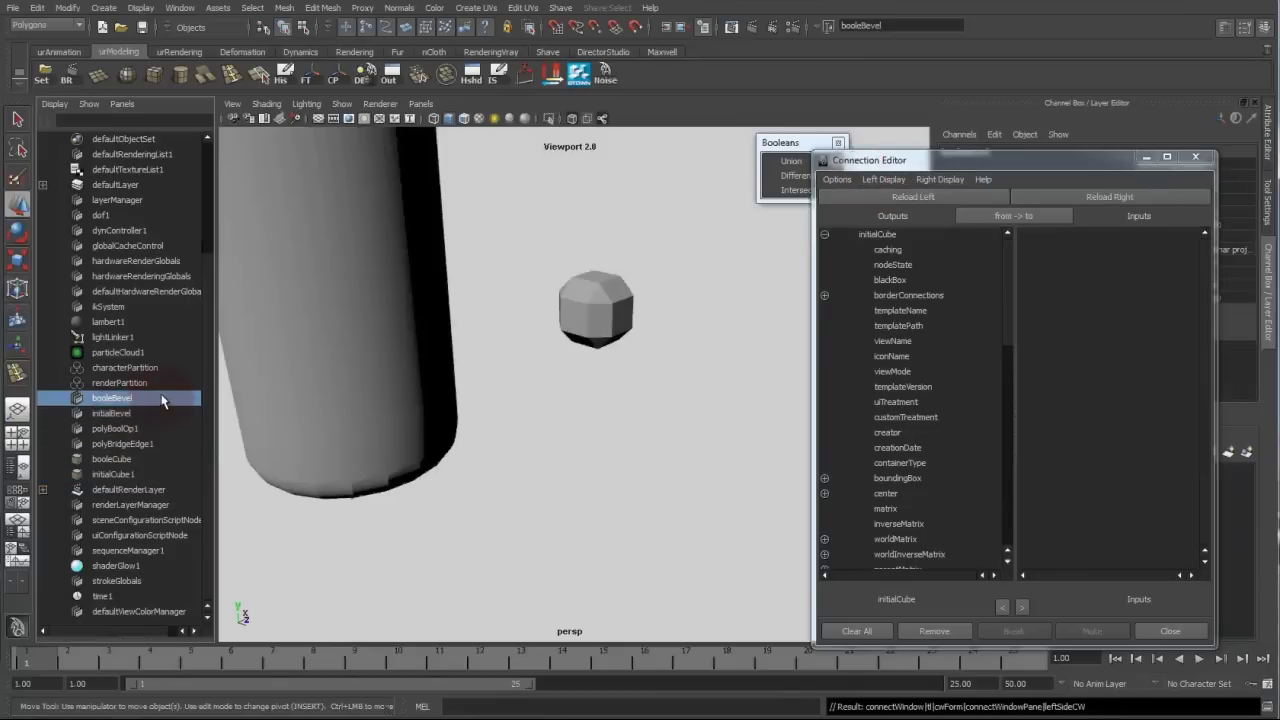
left_click(913, 196)
left_click(112, 413)
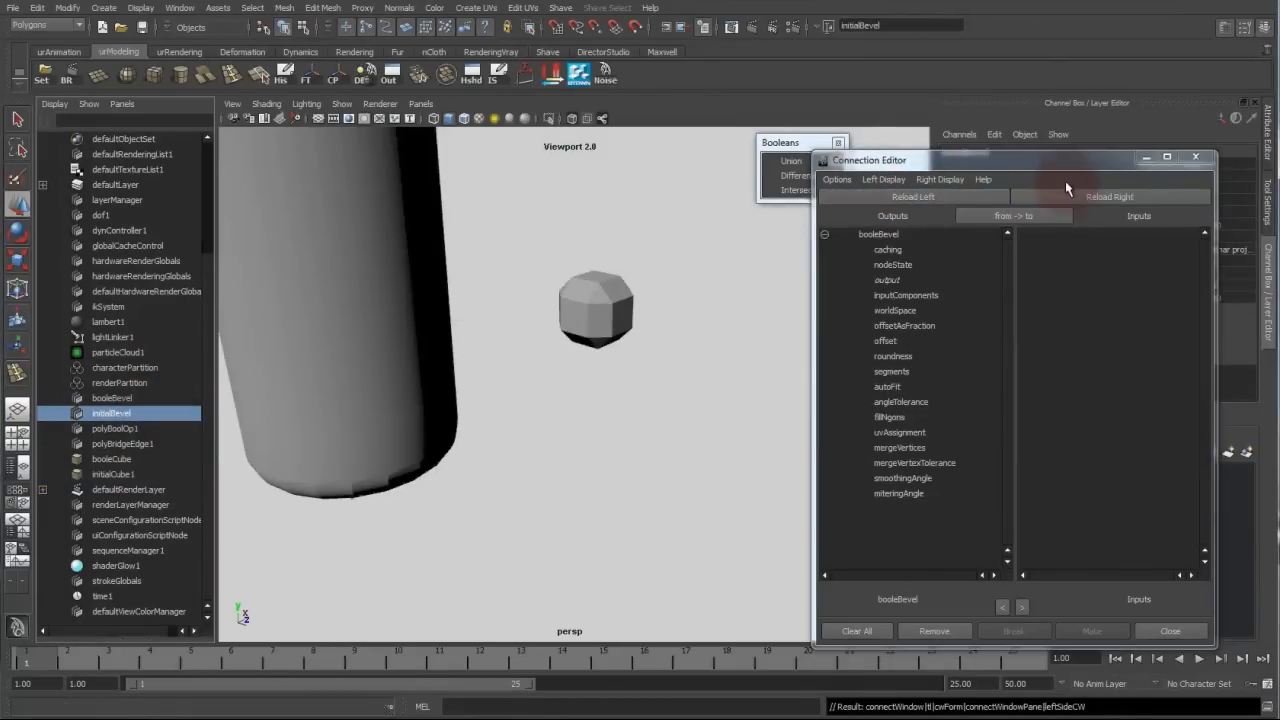
left_click(1052, 196)
left_click_drag(927, 163, 808, 116)
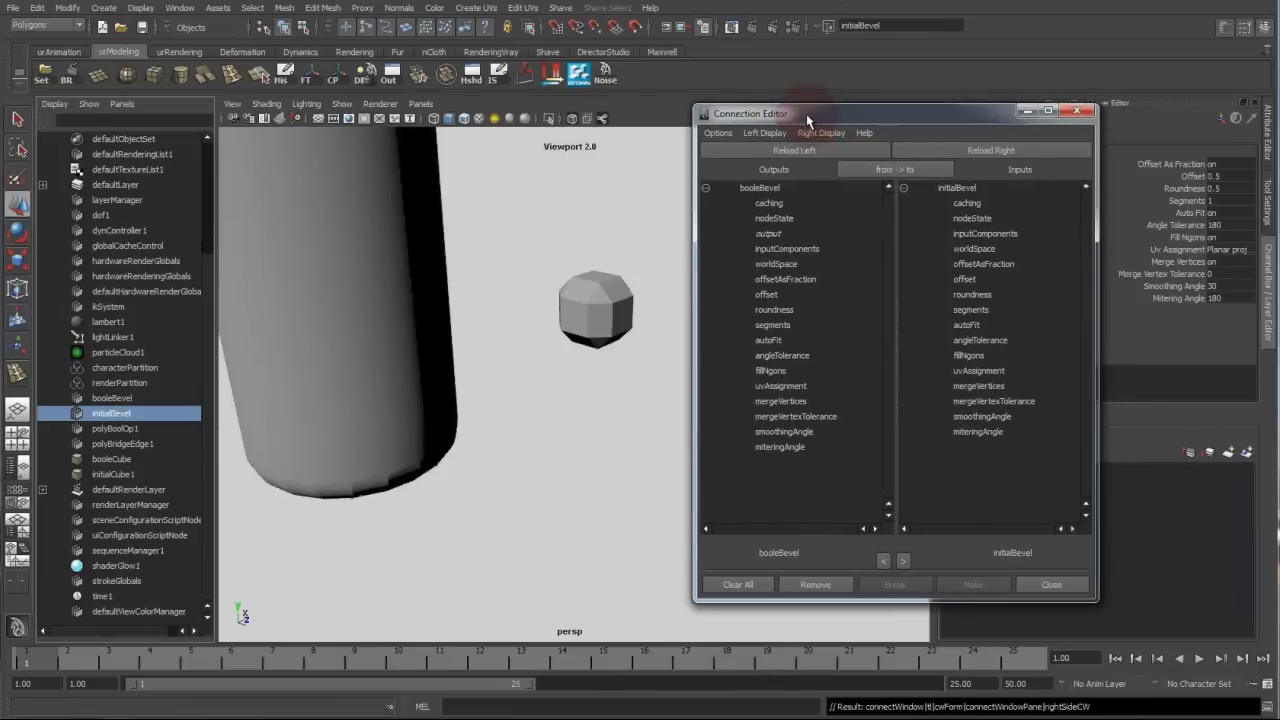
Connect booleBevel's segments and offset to the matching segments and offset attributes of initialBevel.
left_click(780, 324)
left_click(971, 309)
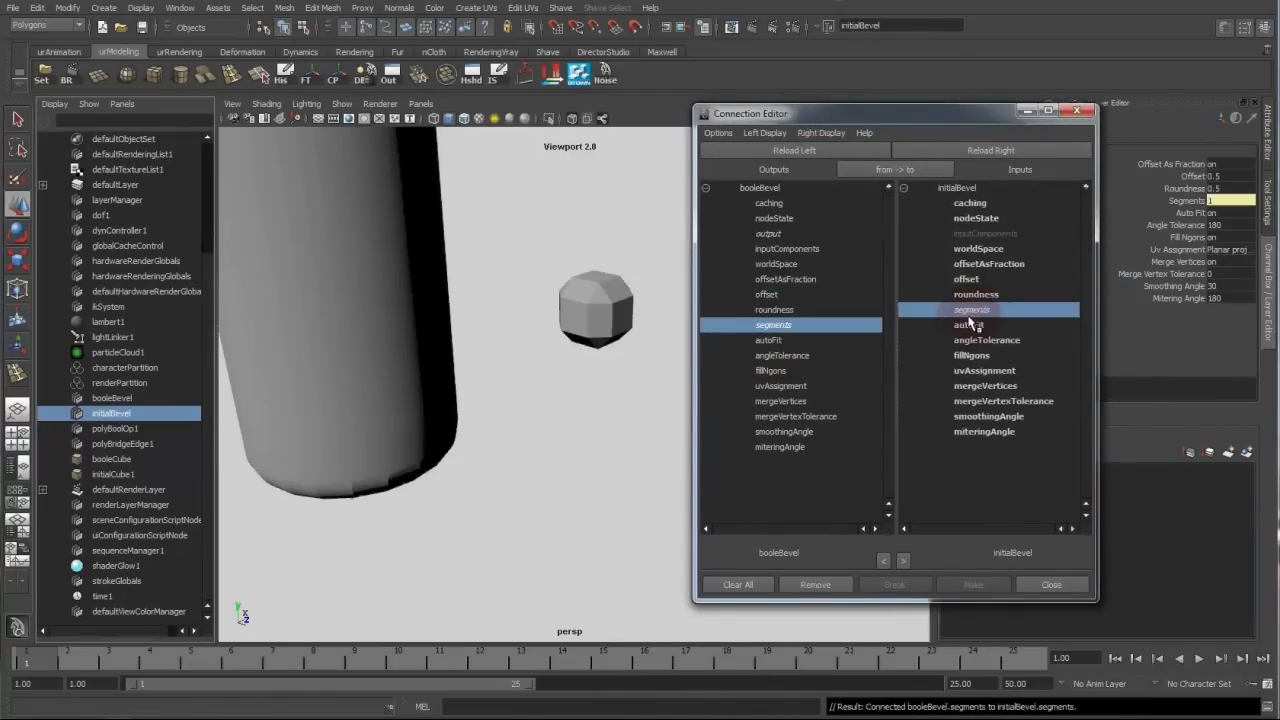
left_click(790, 294)
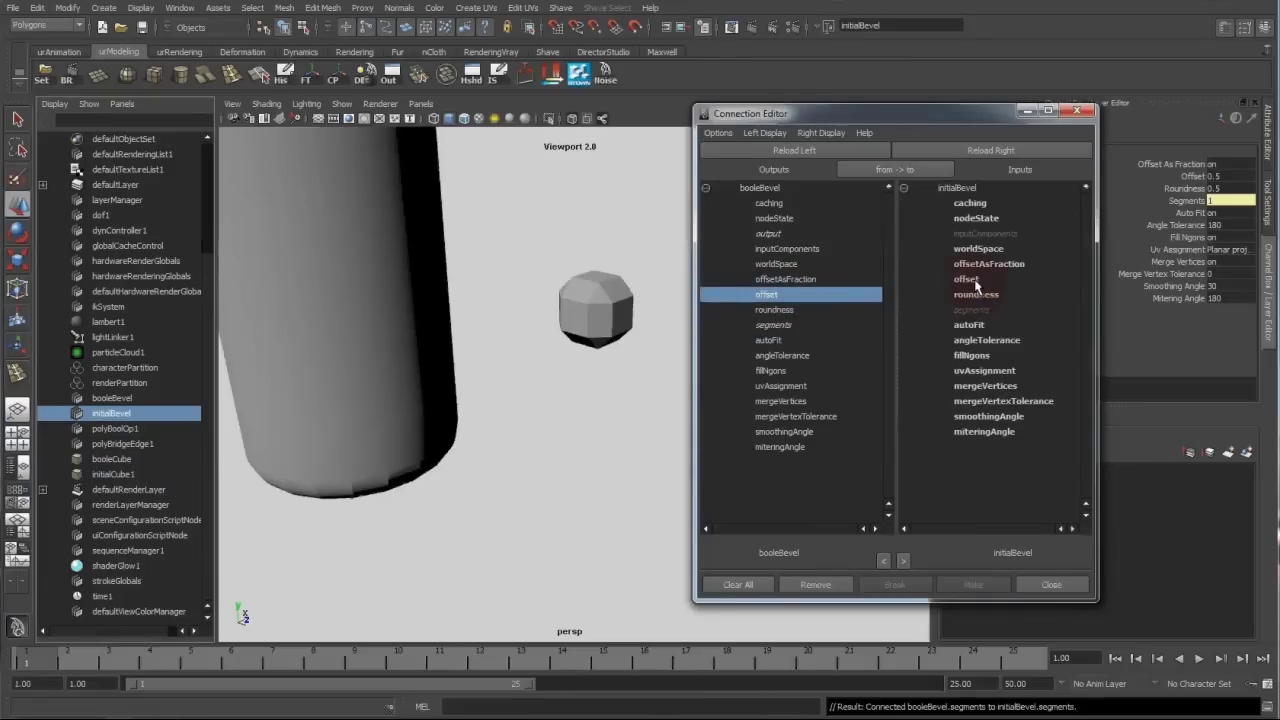
left_click(966, 279)
left_click(228, 349)
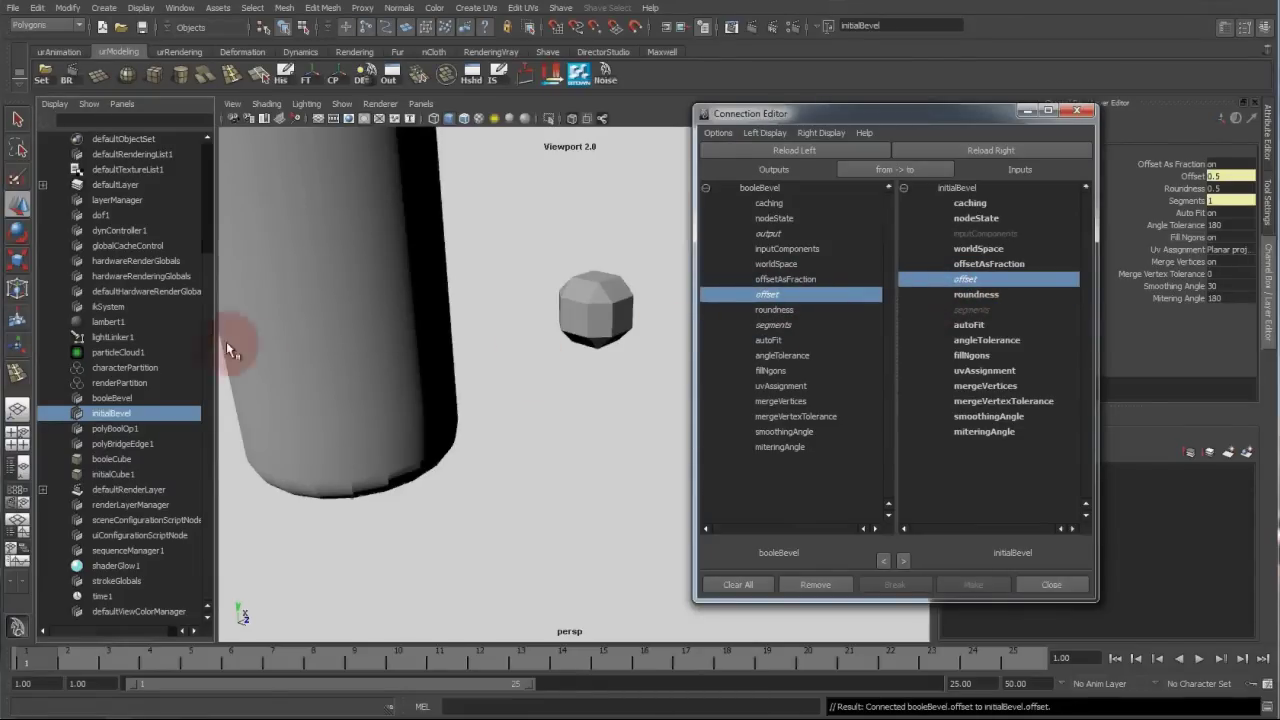
Load booleCube as the output node and initialCube1 as the input node in the Connection Editor.
left_click(110, 459)
left_click(782, 152)
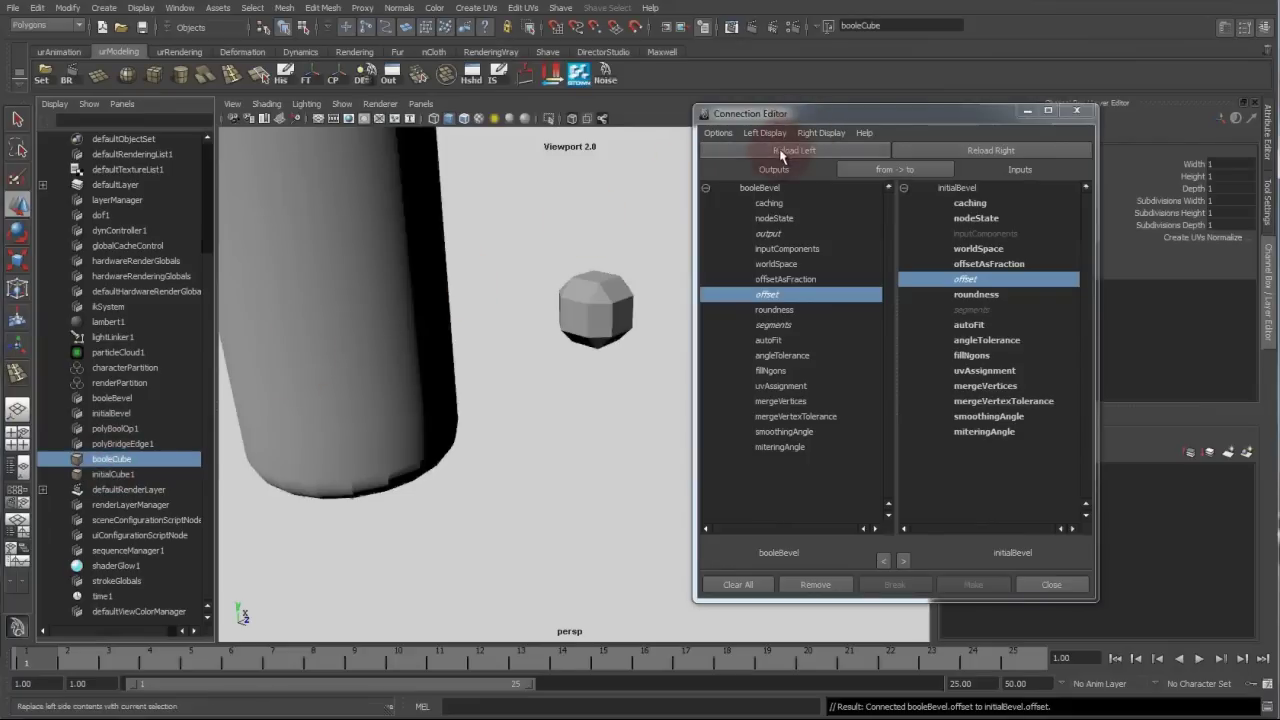
left_click(567, 281)
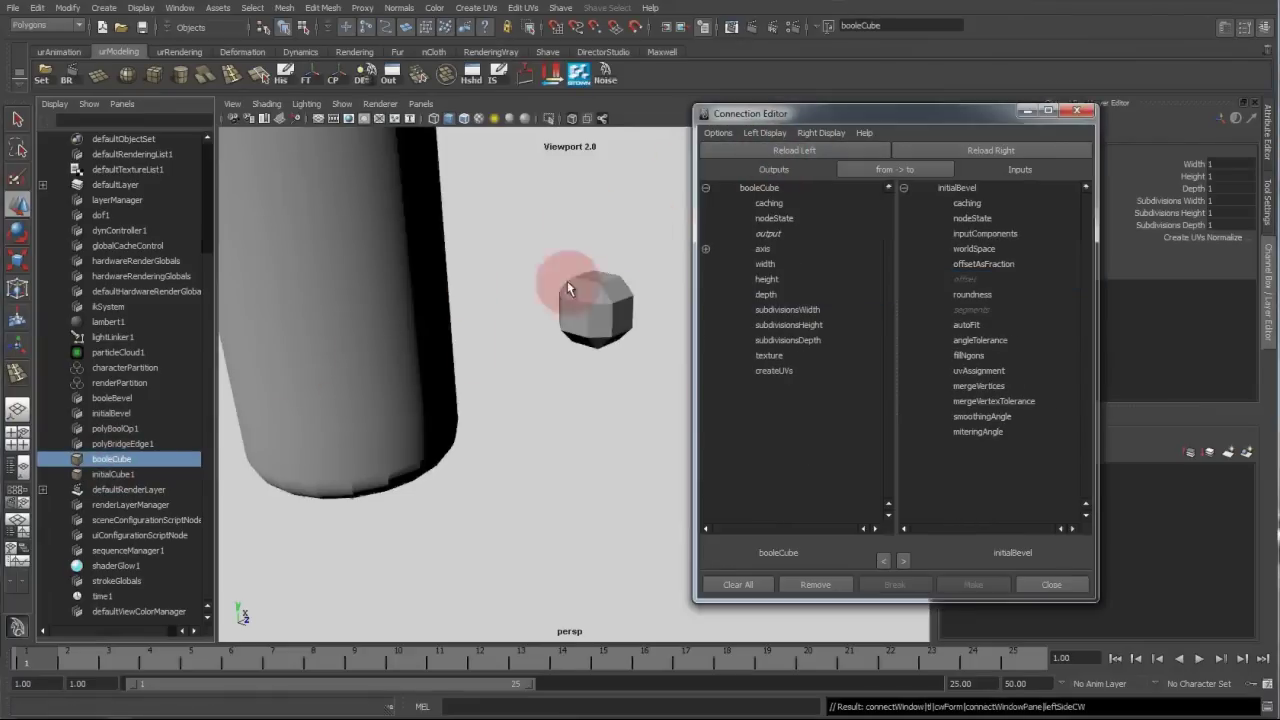
left_click(610, 272)
left_click(991, 150)
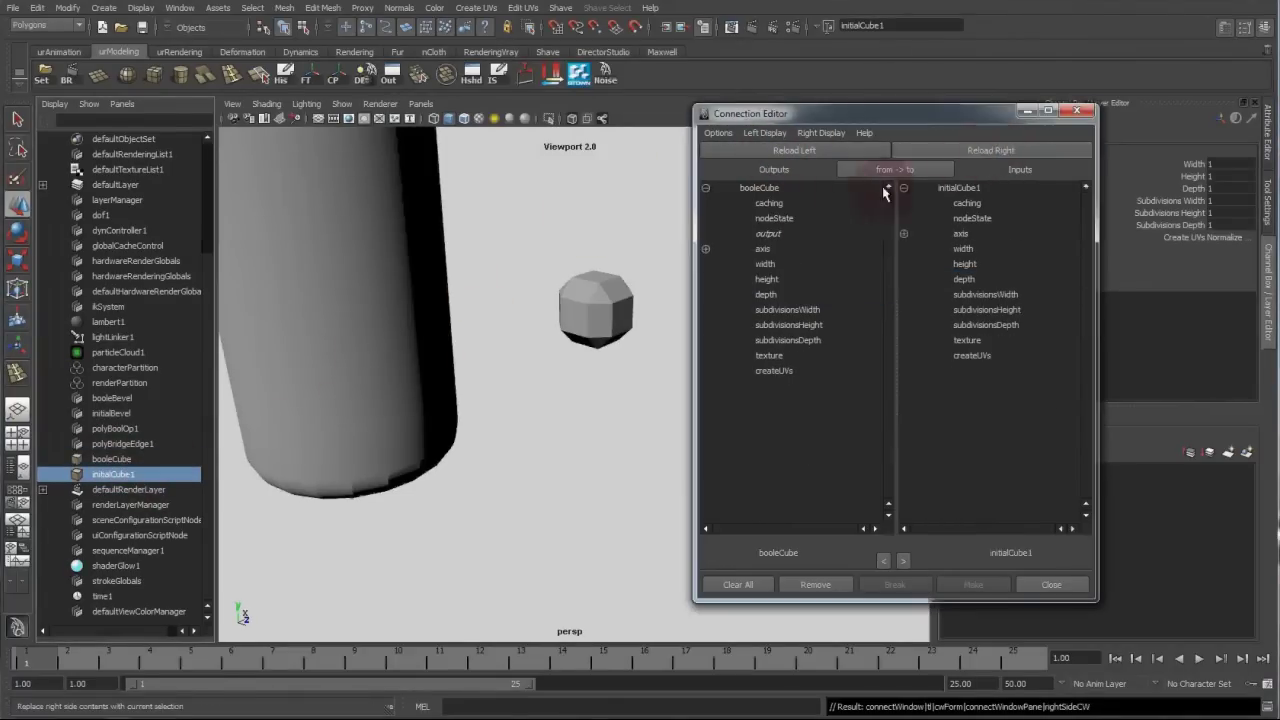
left_click(612, 274)
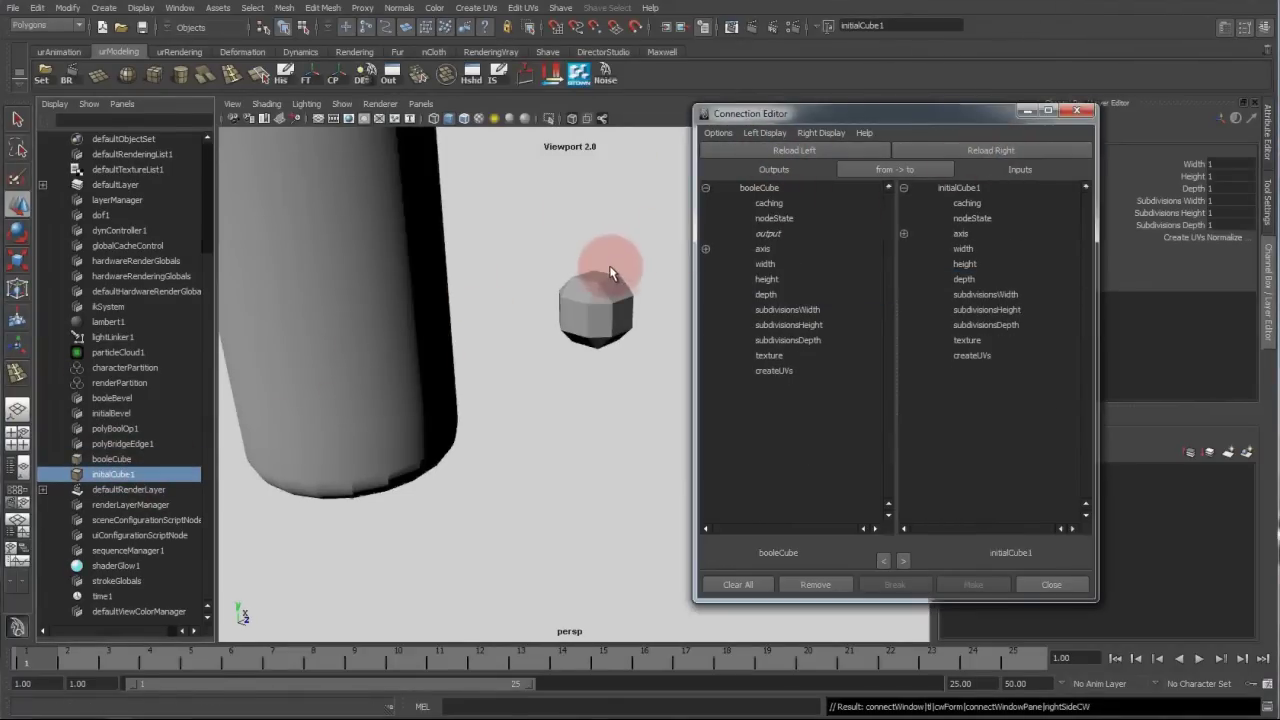
Connect booleCube's width, height and depth to the same attributes of initialCube1, and close the Connection Editor.
left_click(776, 264)
left_click(964, 249)
left_click(790, 280)
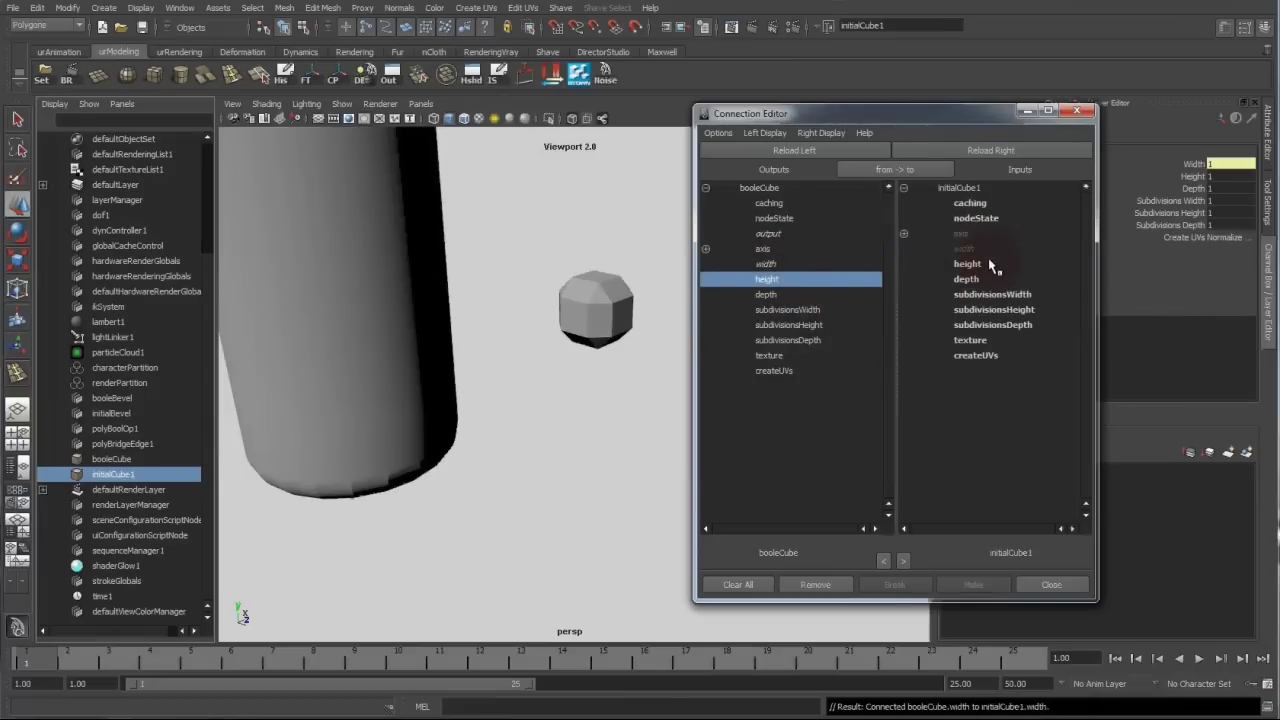
left_click(968, 264)
left_click(795, 294)
left_click(966, 279)
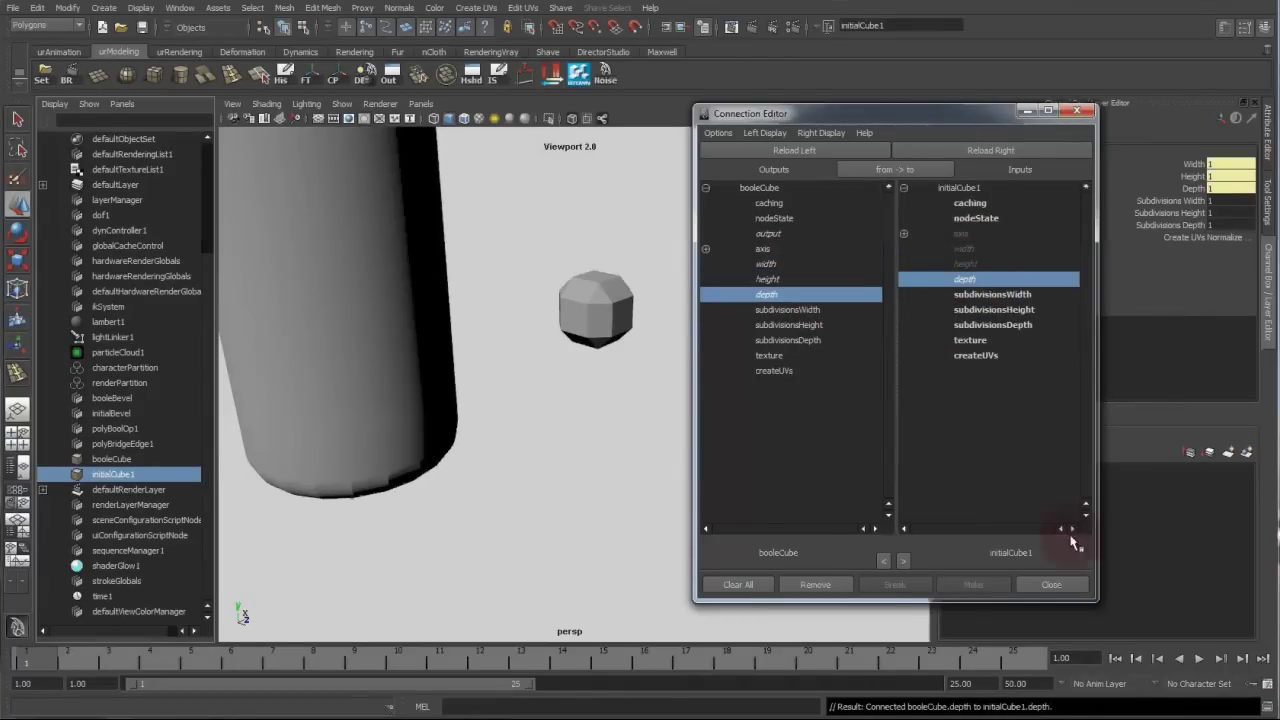
left_click(1051, 584)
Limit the Outliner list to DAG objects only.
left_click_drag(630, 317, 640, 346, "alt")
left_click(55, 103)
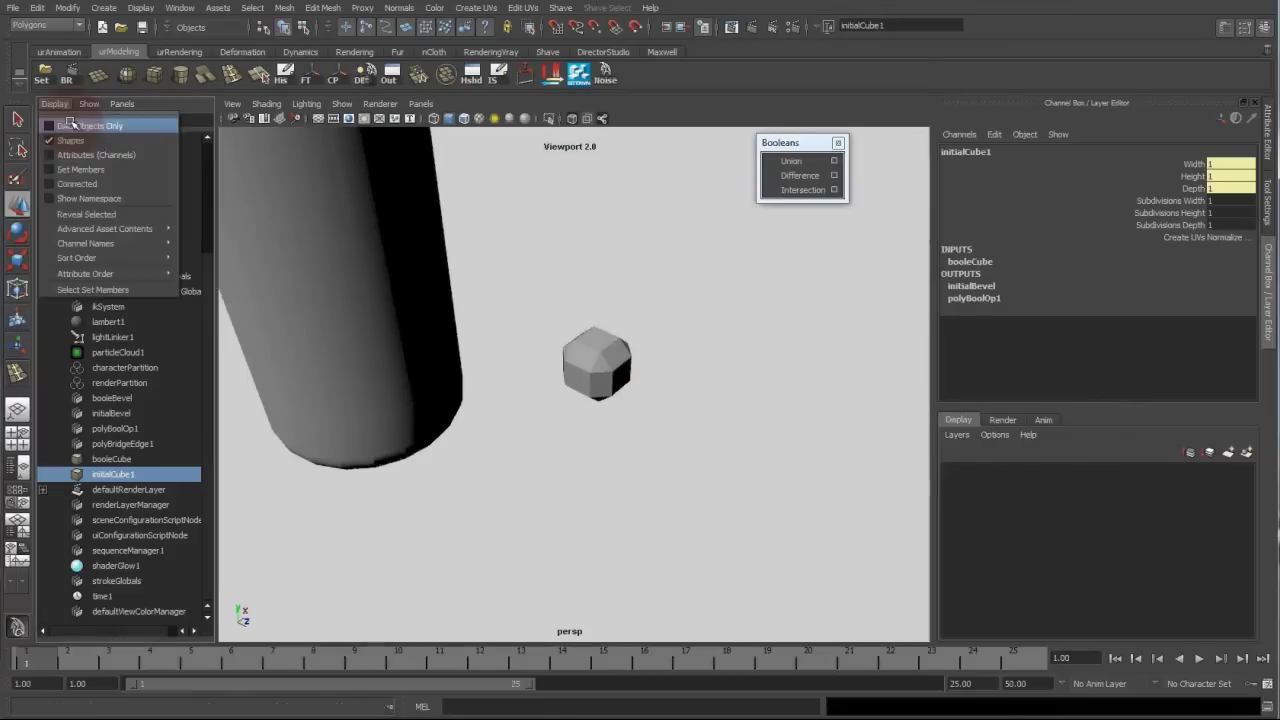
left_click(76, 128)
Set the booleBevel offset of boole_cube to 0.22 and deselect the cube.
left_click(116, 246)
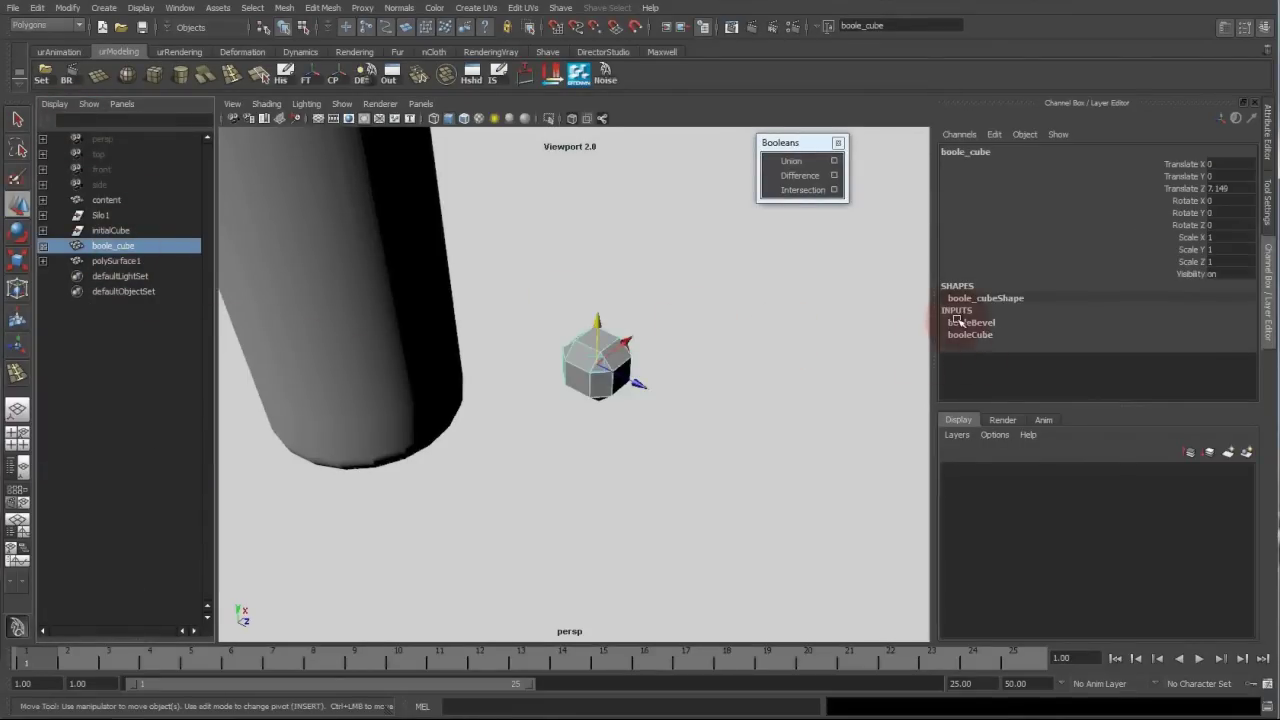
left_click(971, 322)
left_click(1175, 347)
middle_click_drag(700, 375, 623, 356)
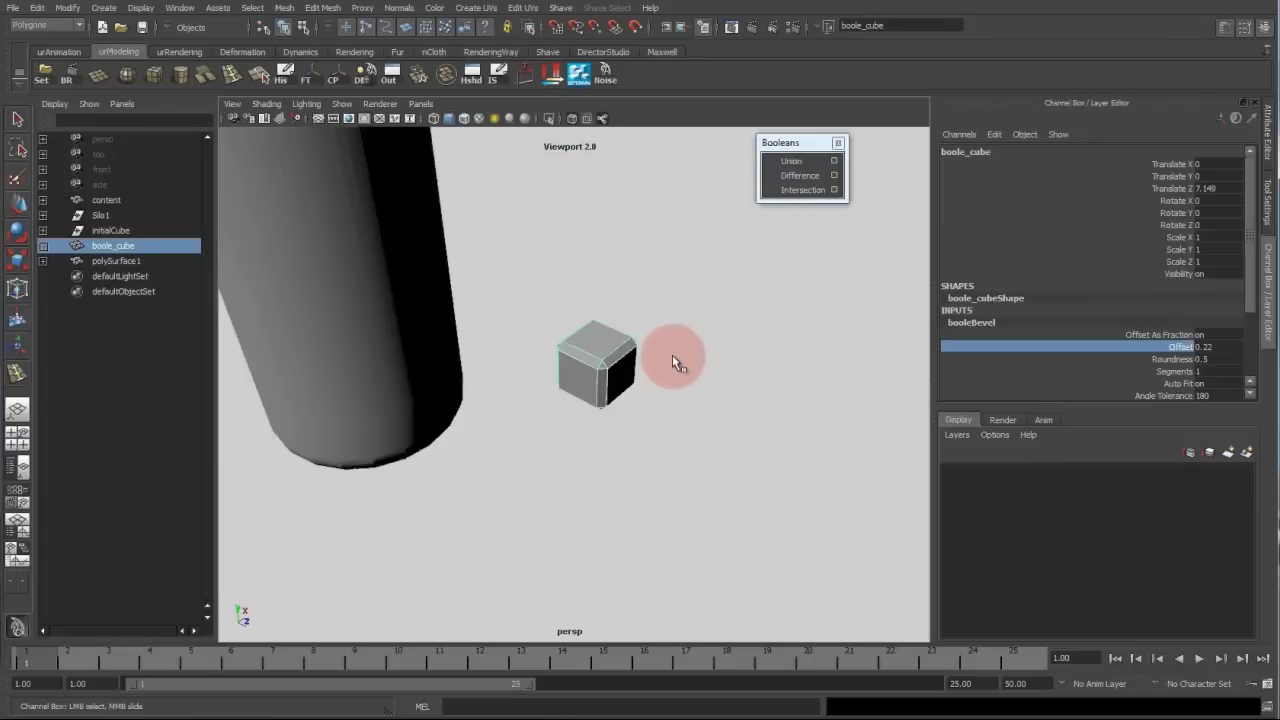
right_click_drag(672, 355, 614, 380, "alt")
left_click(714, 355)
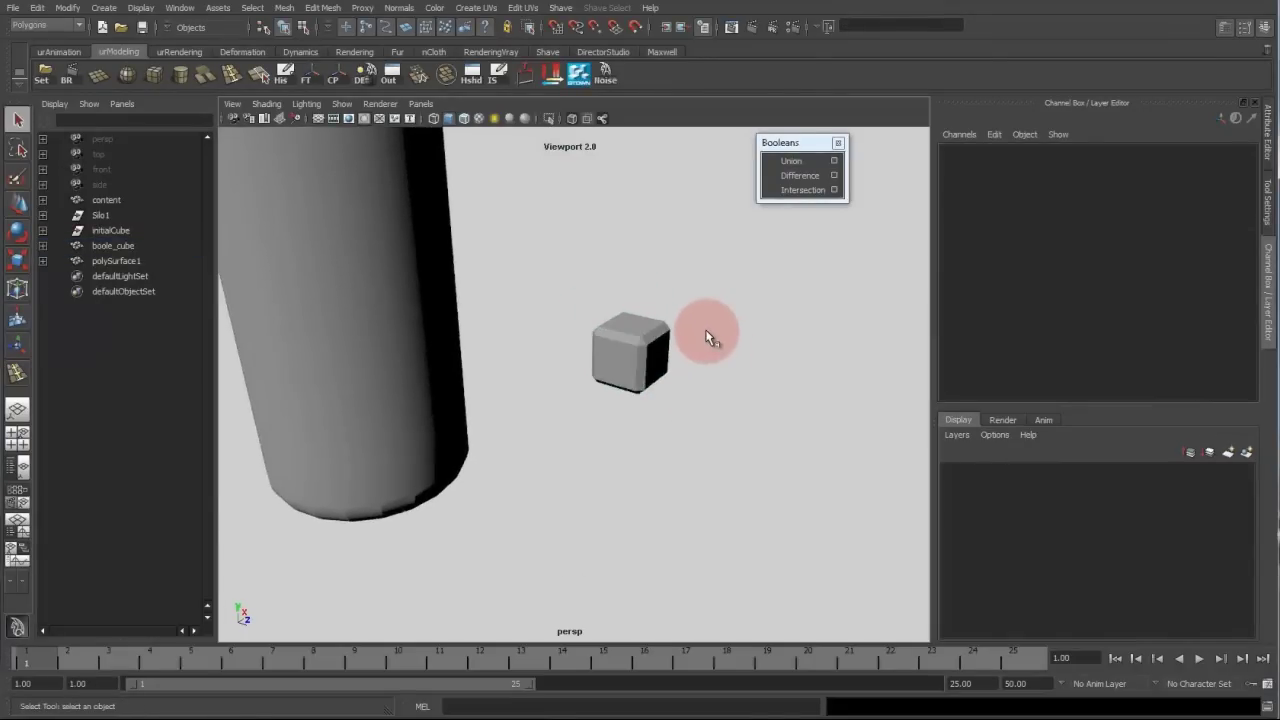
Parent-constrain initialCube to boole_cube with Maintain offset on and all translate and rotate axes constrained.
left_click(112, 246)
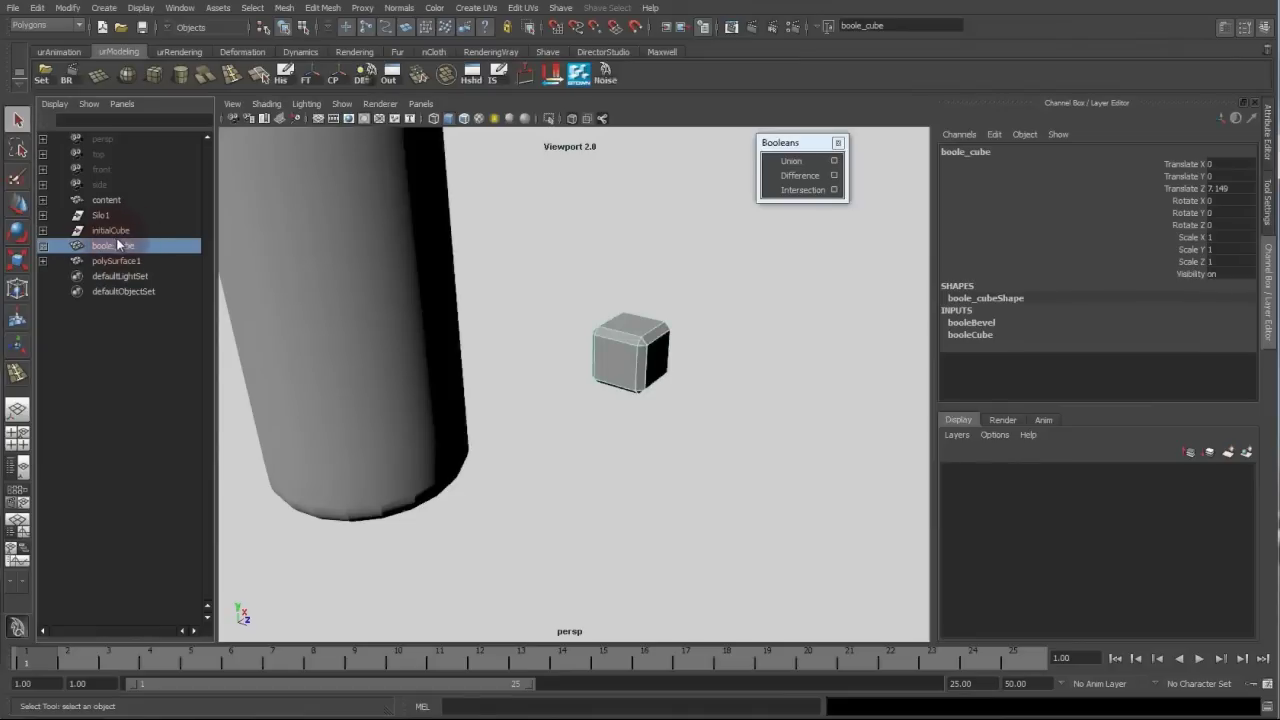
left_click(112, 231, "ctrl")
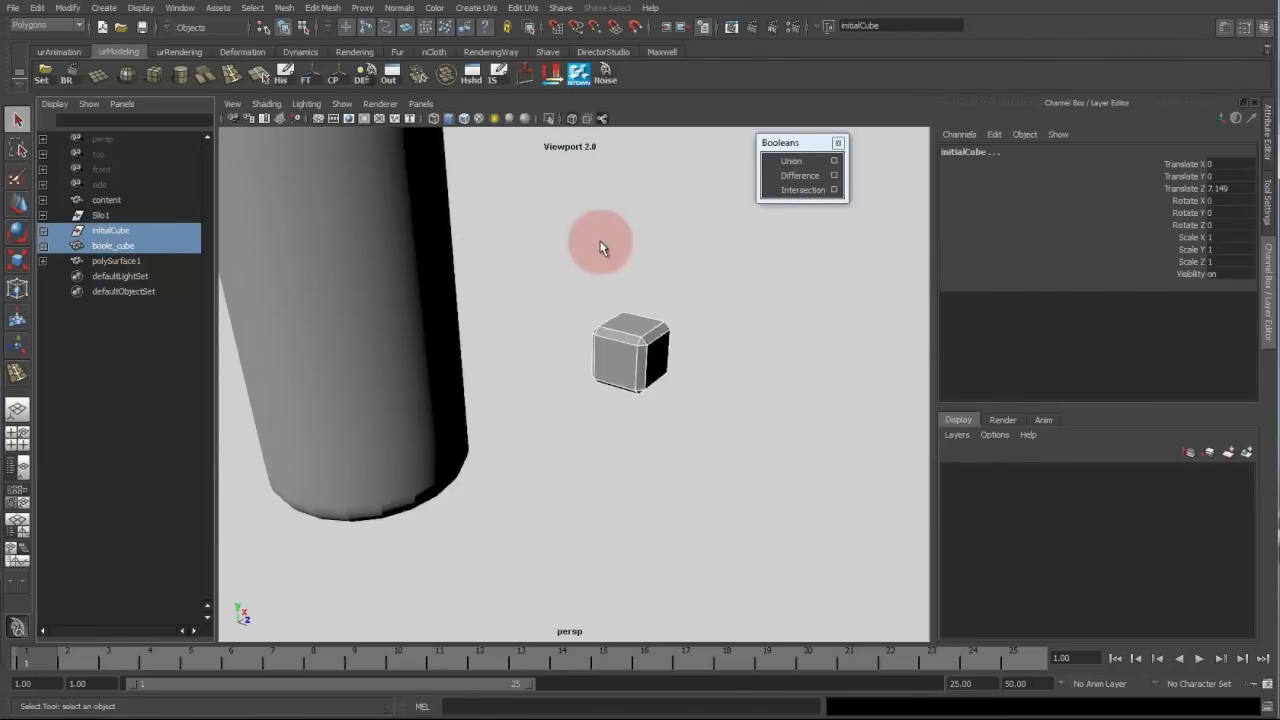
key("space")
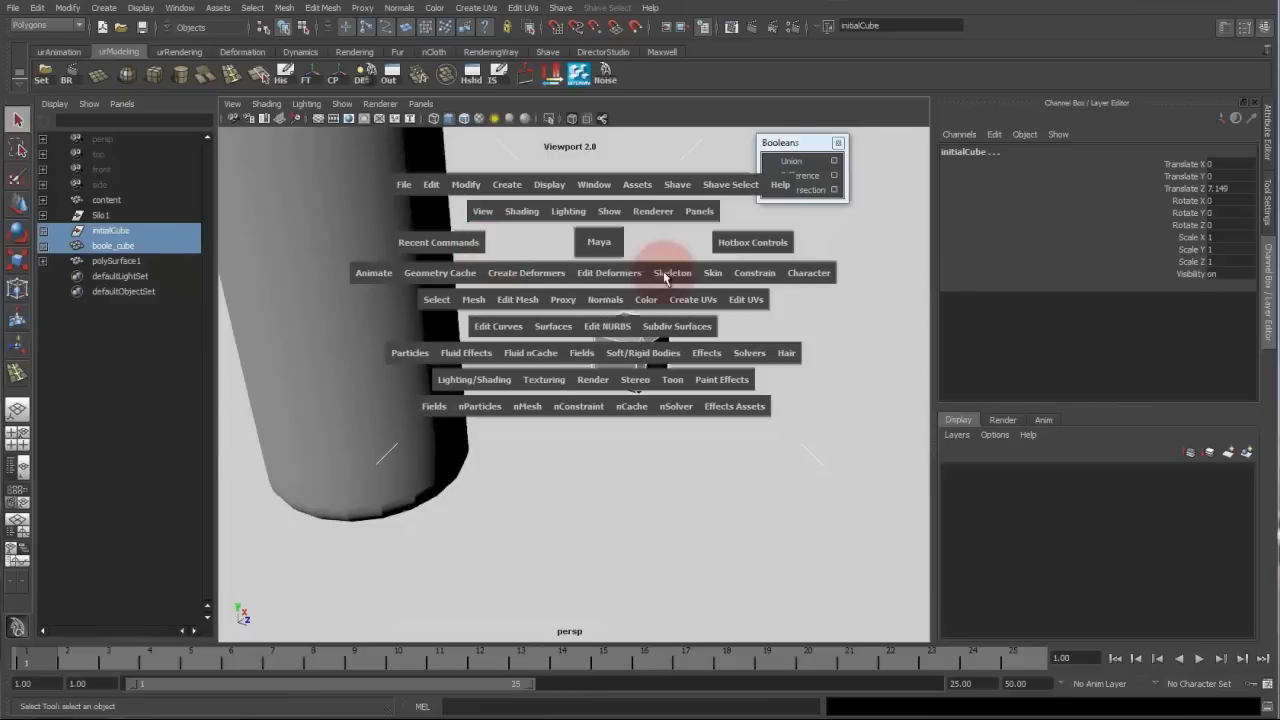
left_click(755, 276)
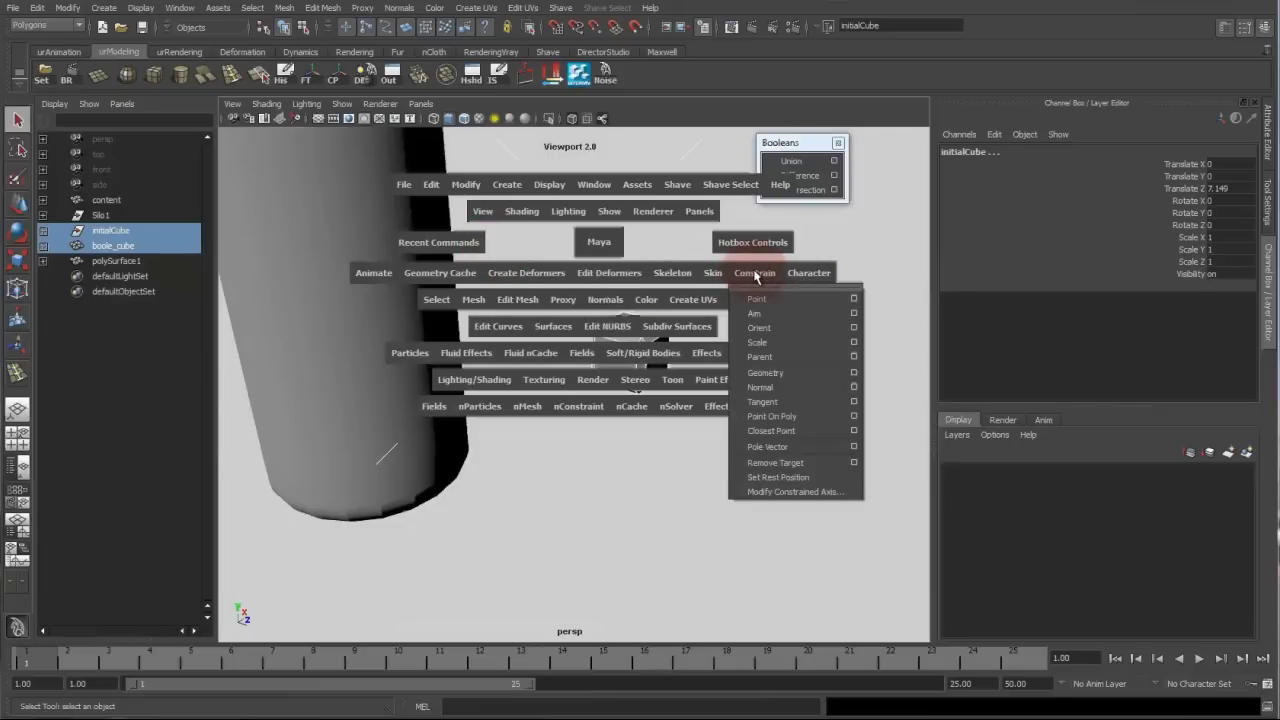
left_click(857, 346)
left_click(677, 103)
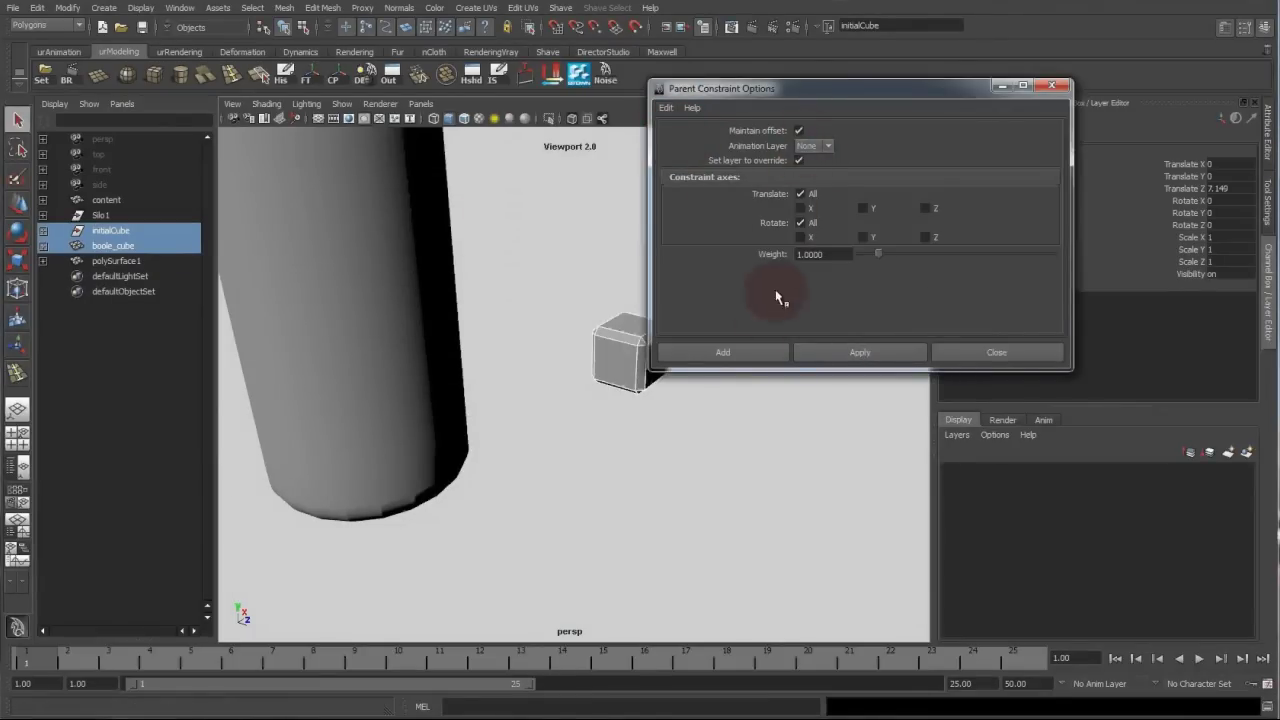
left_click(723, 352)
left_click(766, 317)
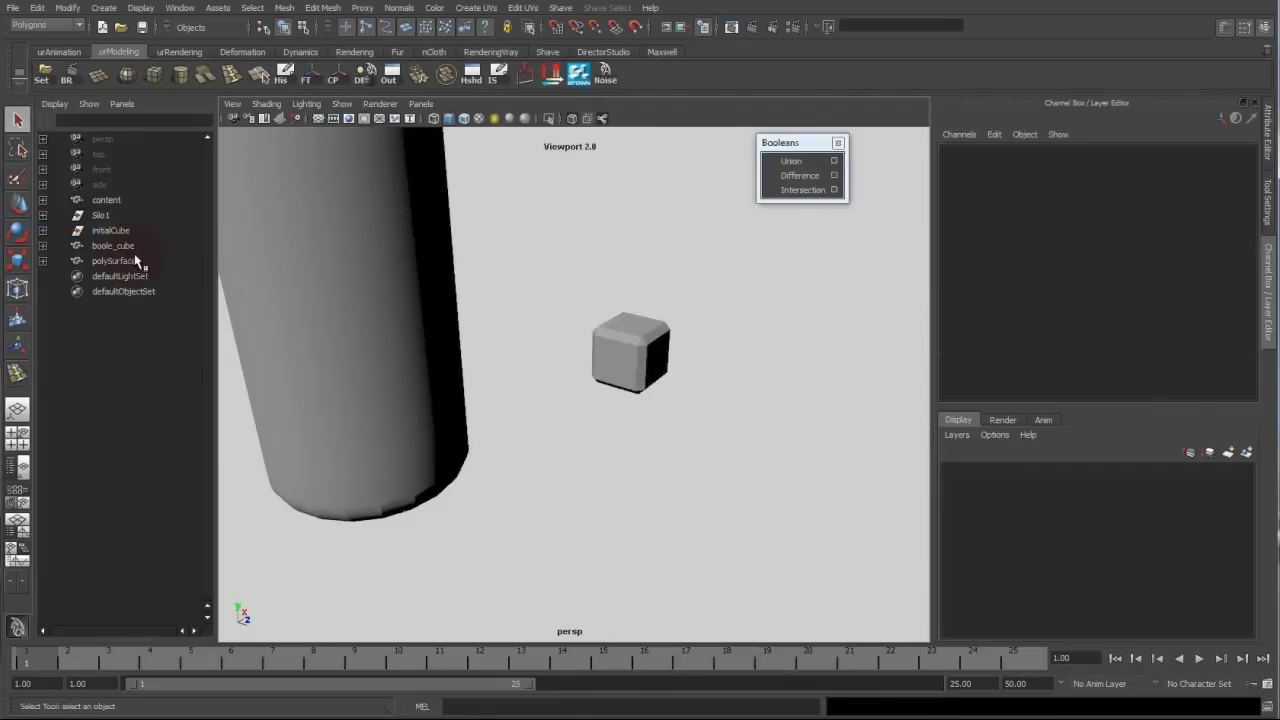
Move boole_cube along Z to about 6.603 to test the parent constraint.
left_click(113, 245)
key("w")
left_click_drag(708, 336, 610, 395, "alt")
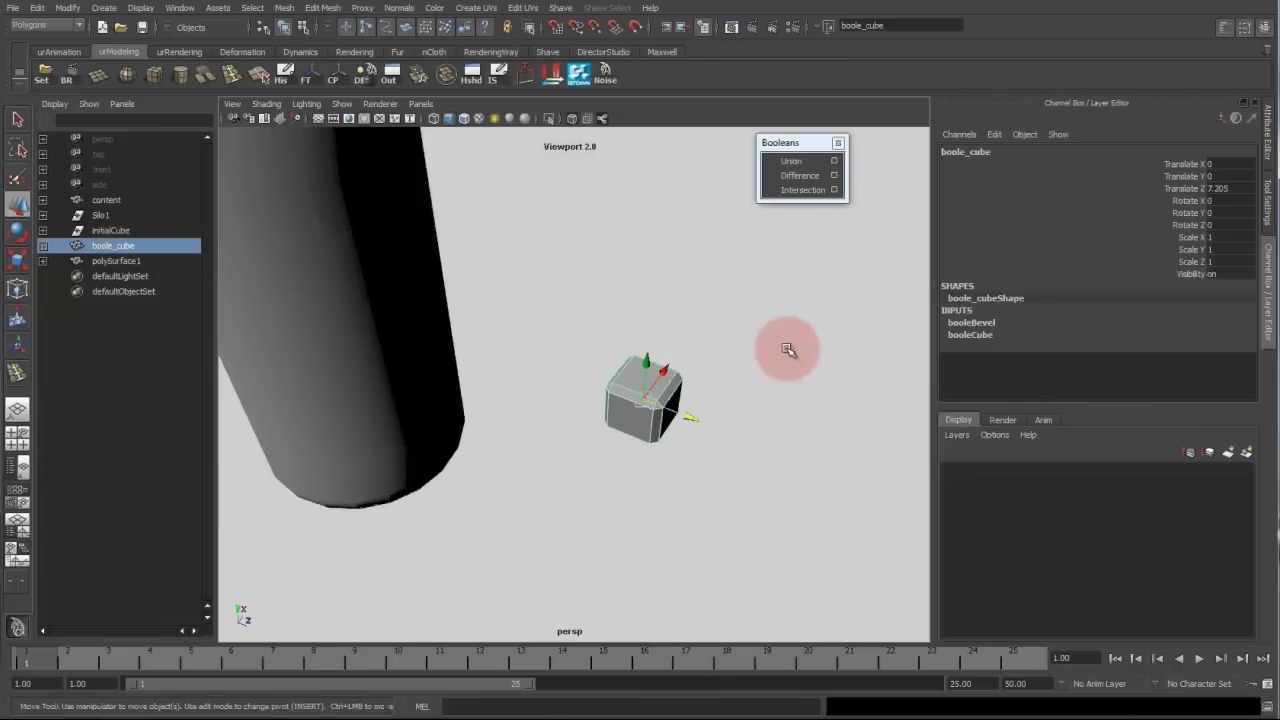
left_click_drag(694, 420, 655, 404)
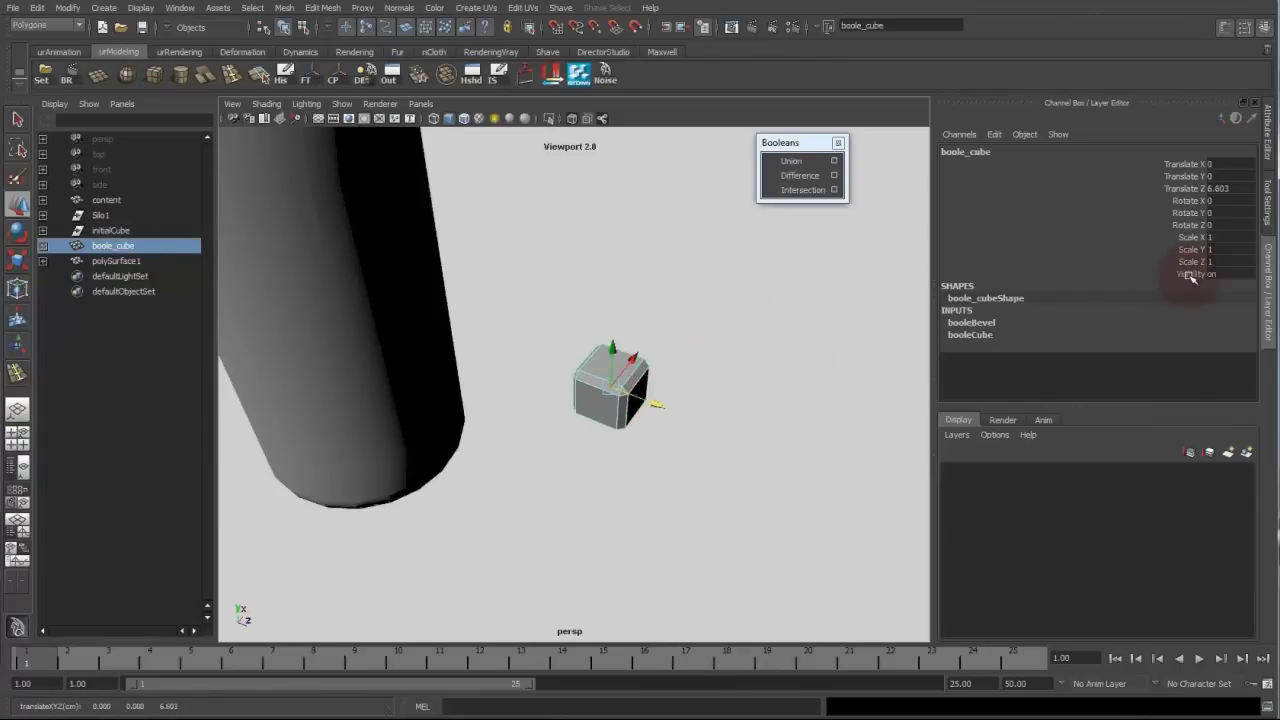
Turn off the visibility of boole_cube and frame the whole silo.
key("Return")
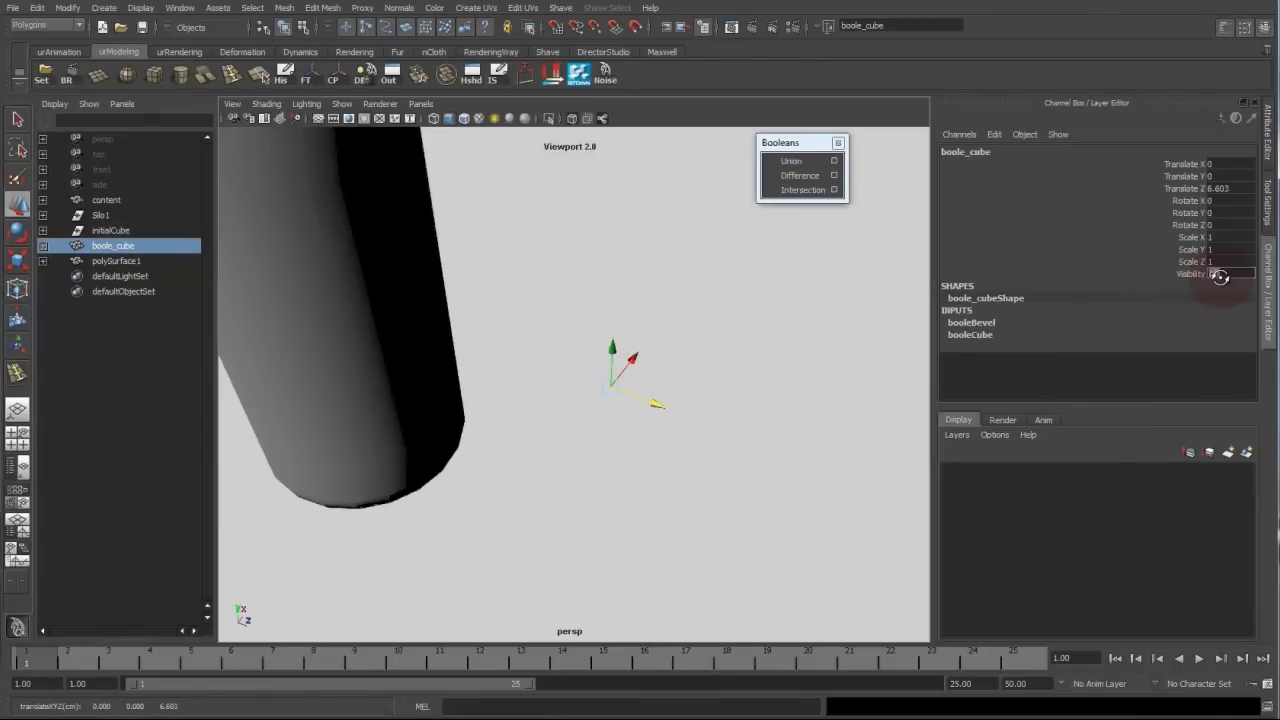
right_click_drag(515, 361, 365, 364, "alt")
left_click_drag(490, 412, 435, 391, "alt")
middle_click_drag(500, 426, 568, 489, "alt")
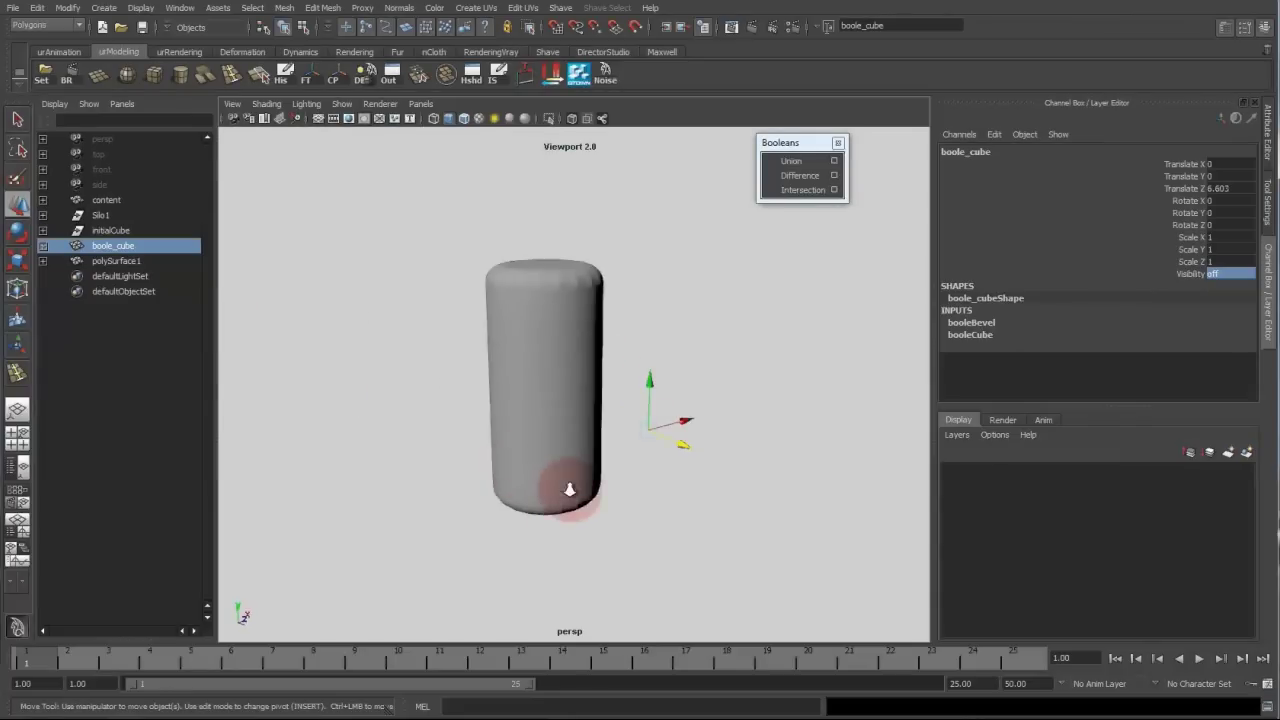
left_click_drag(568, 489, 576, 522, "alt")
Move the hidden boole_cube along Z into the silo wall, to about 2.436.
left_click_drag(688, 465, 578, 350)
right_click_drag(578, 350, 945, 595, "alt")
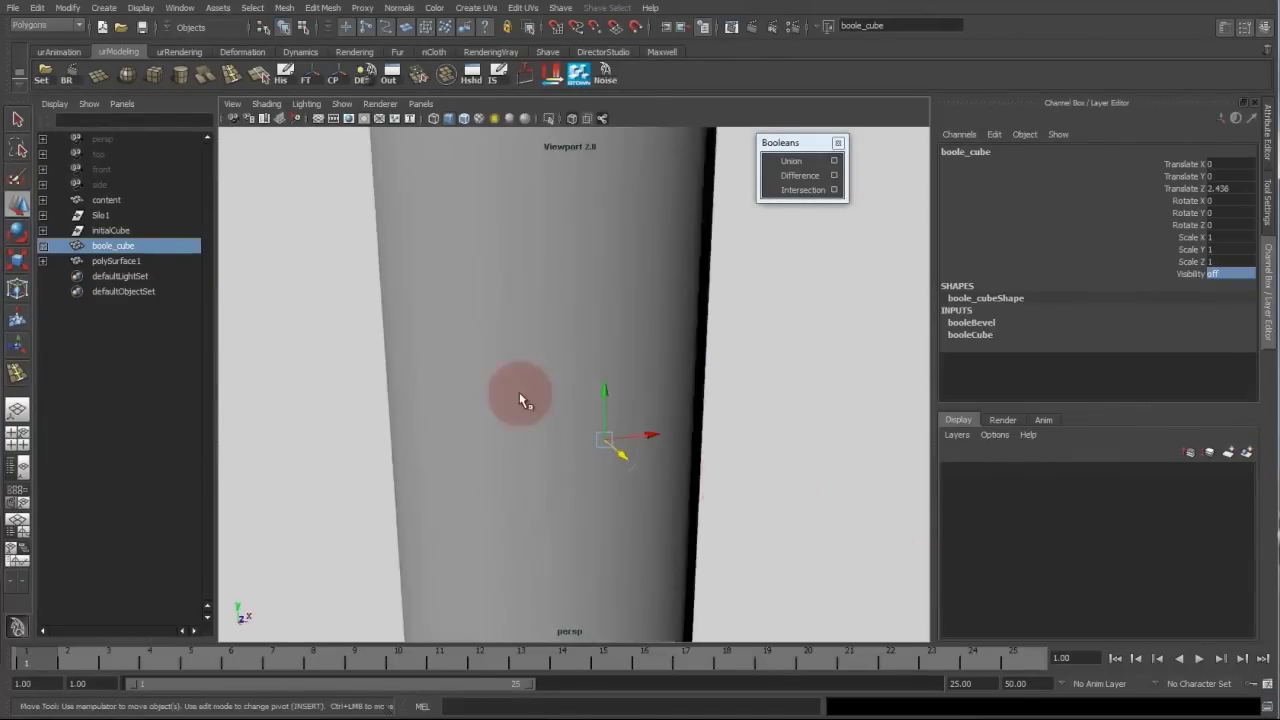
left_click_drag(519, 395, 546, 427, "alt")
right_click_drag(723, 405, 577, 386, "alt")
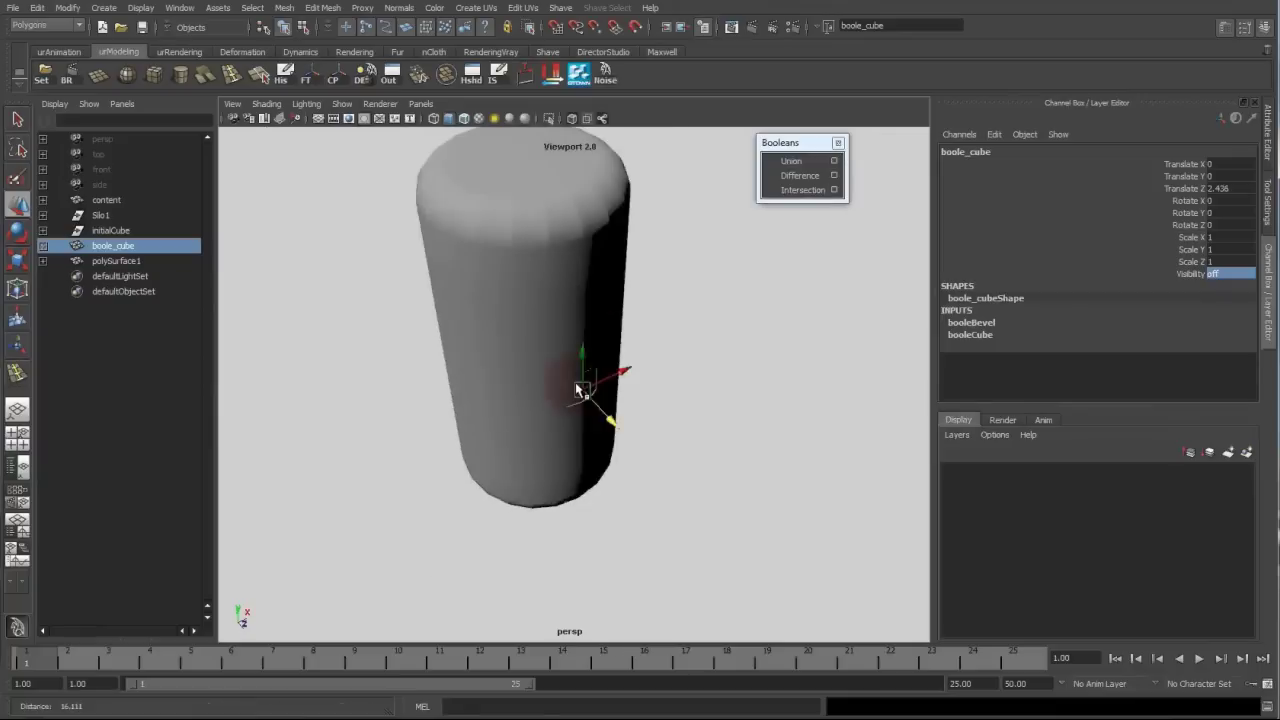
Turn boole_cube's visibility back on and save the scene.
left_click_drag(577, 386, 575, 380, "alt")
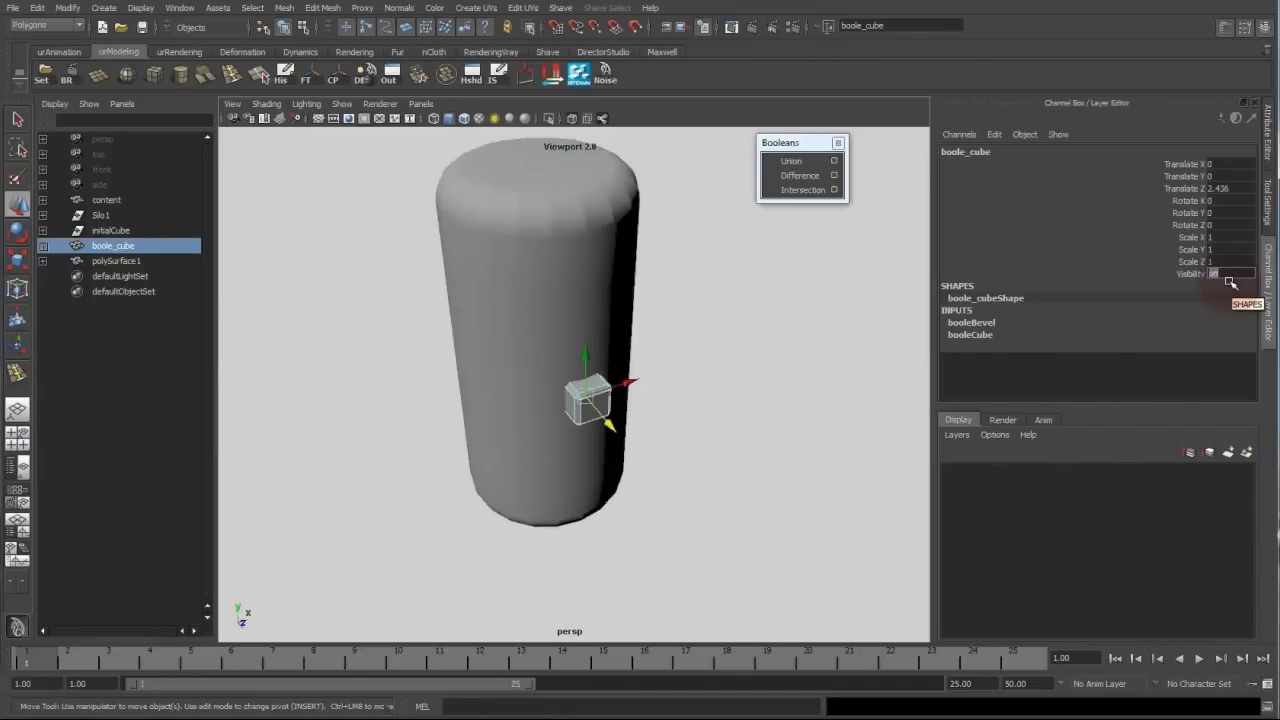
right_click_drag(371, 239, 403, 257, "alt")
key("q")
key("ctrl+s")
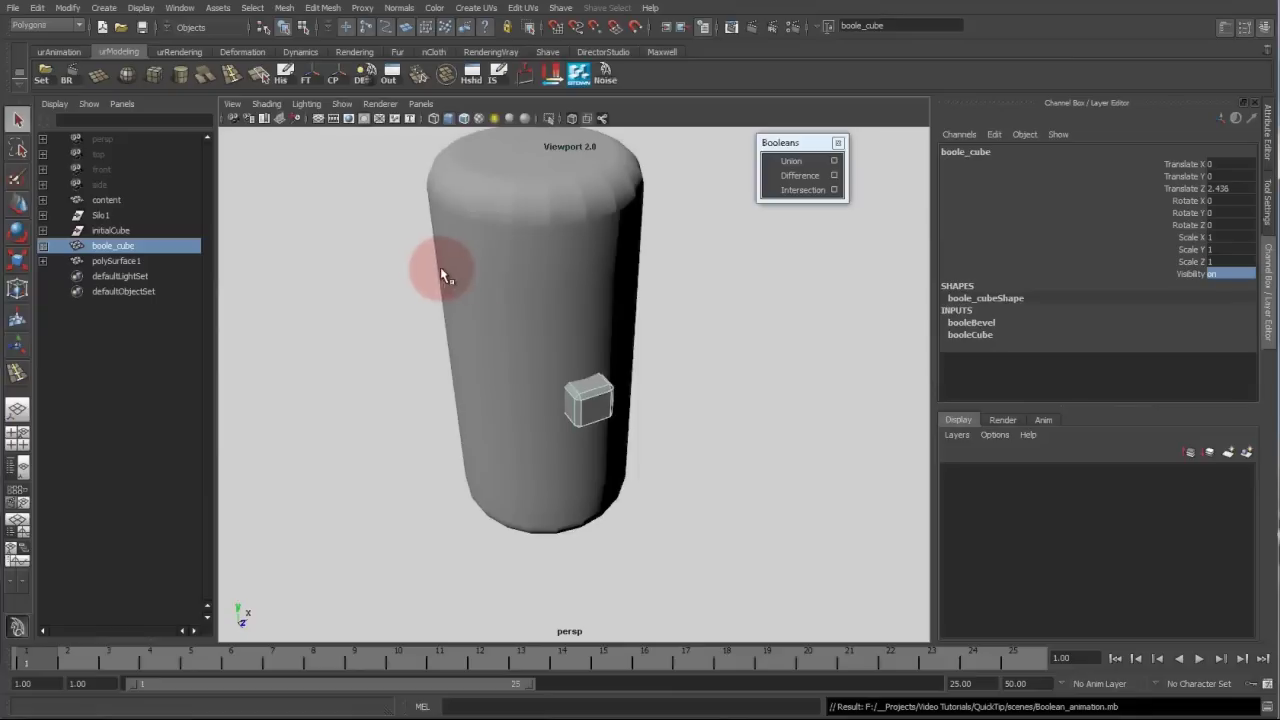
Raise boole_cube along Y to about 3.683, near the upper end of the silo.
left_click_drag(440, 267, 594, 193, "alt")
key("w")
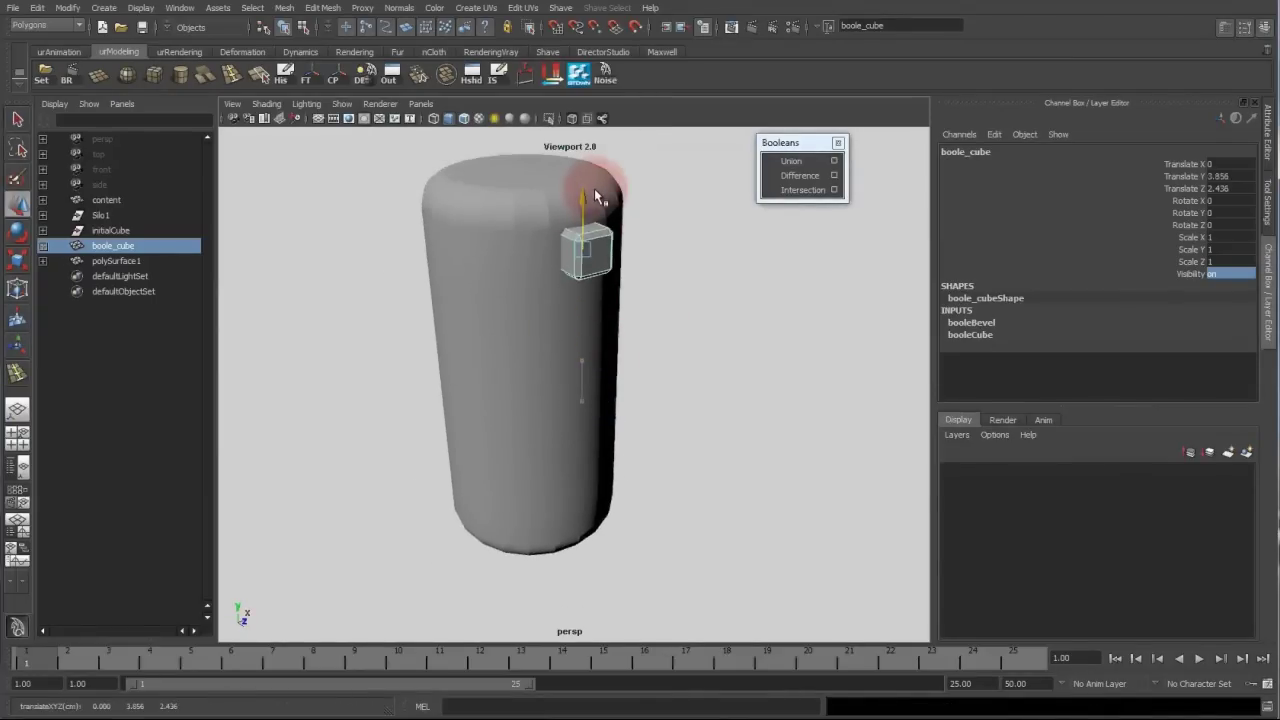
left_click(1020, 328)
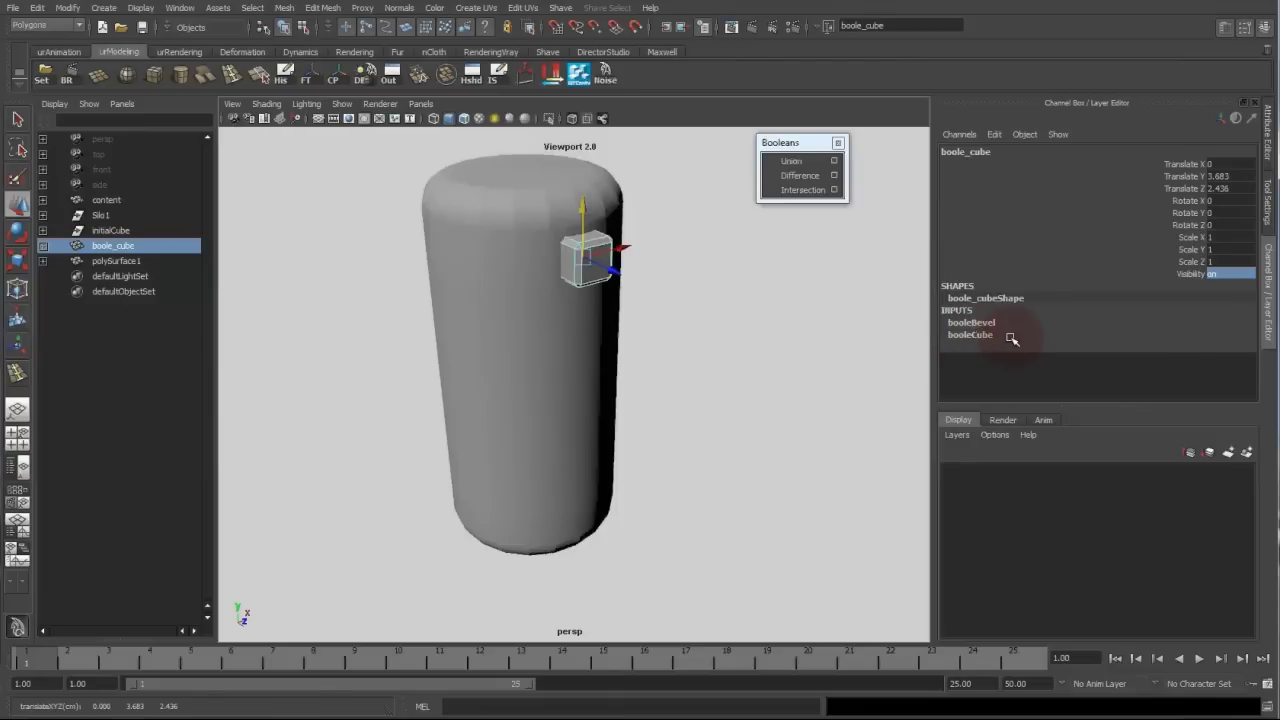
Set the width, height and depth of boole_cube's booleCube input to 2.7.
left_click(990, 336)
left_click_drag(1251, 288, 1247, 340)
left_click_drag(1176, 310, 1178, 335)
middle_click_drag(677, 306, 688, 310)
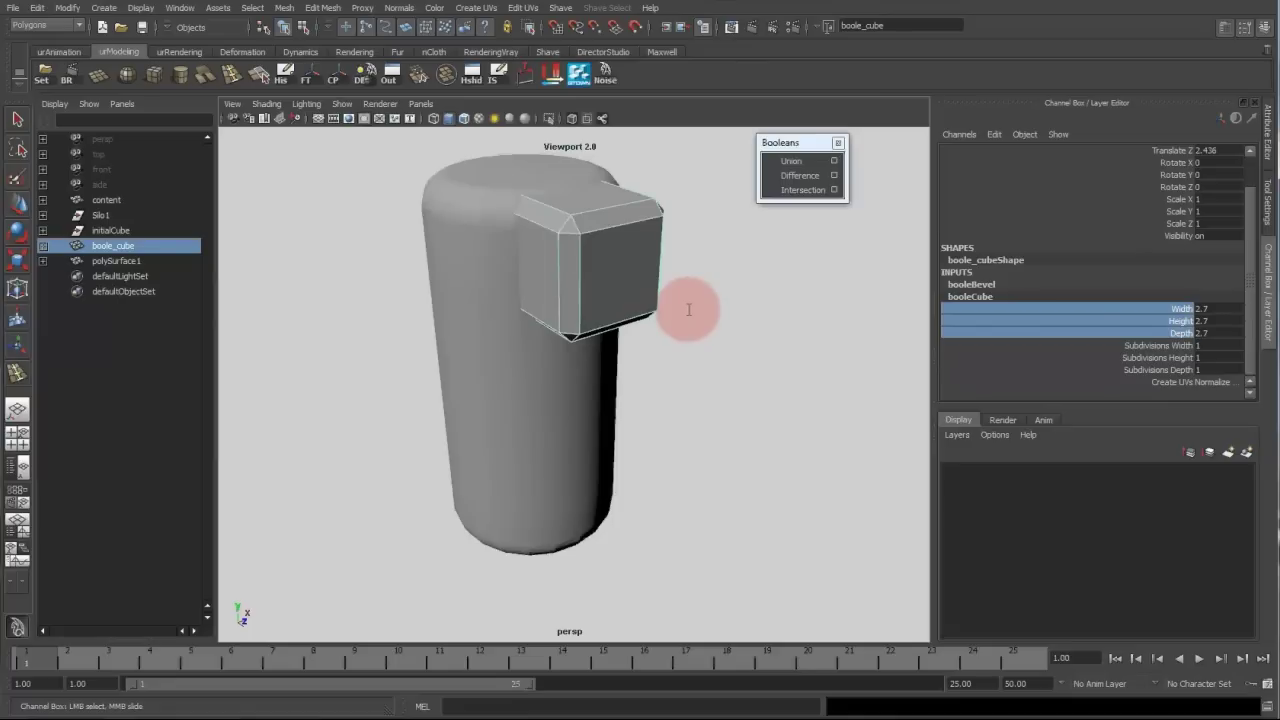
Turn off boole_cube's visibility so that only the cut in the silo shows.
left_click_drag(666, 306, 694, 309, "alt")
left_click(694, 279)
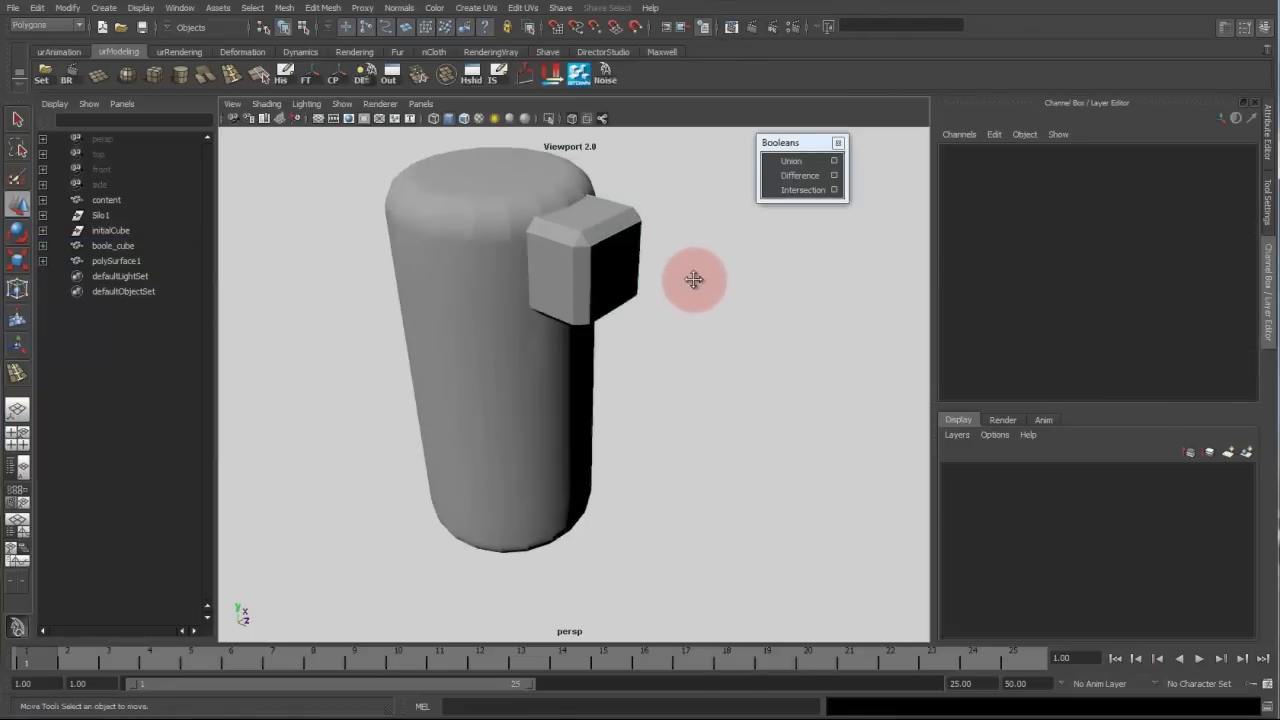
left_click(113, 245)
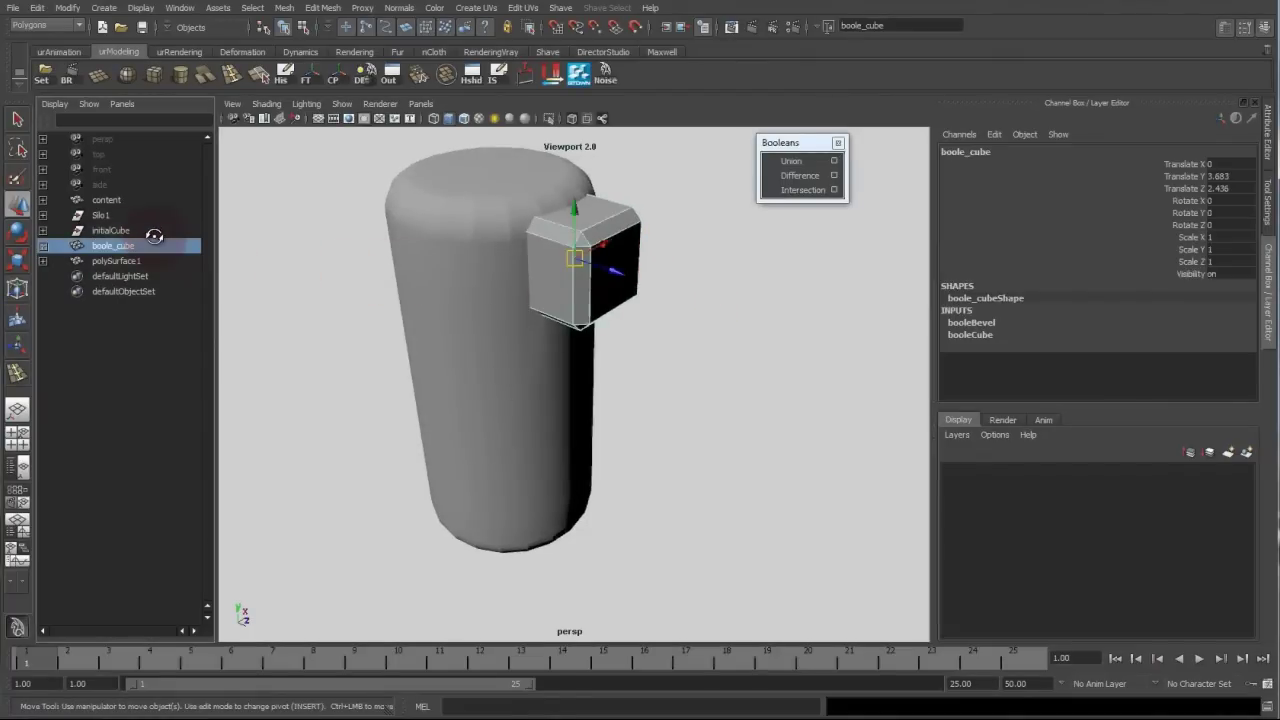
type("0")
key("Return")
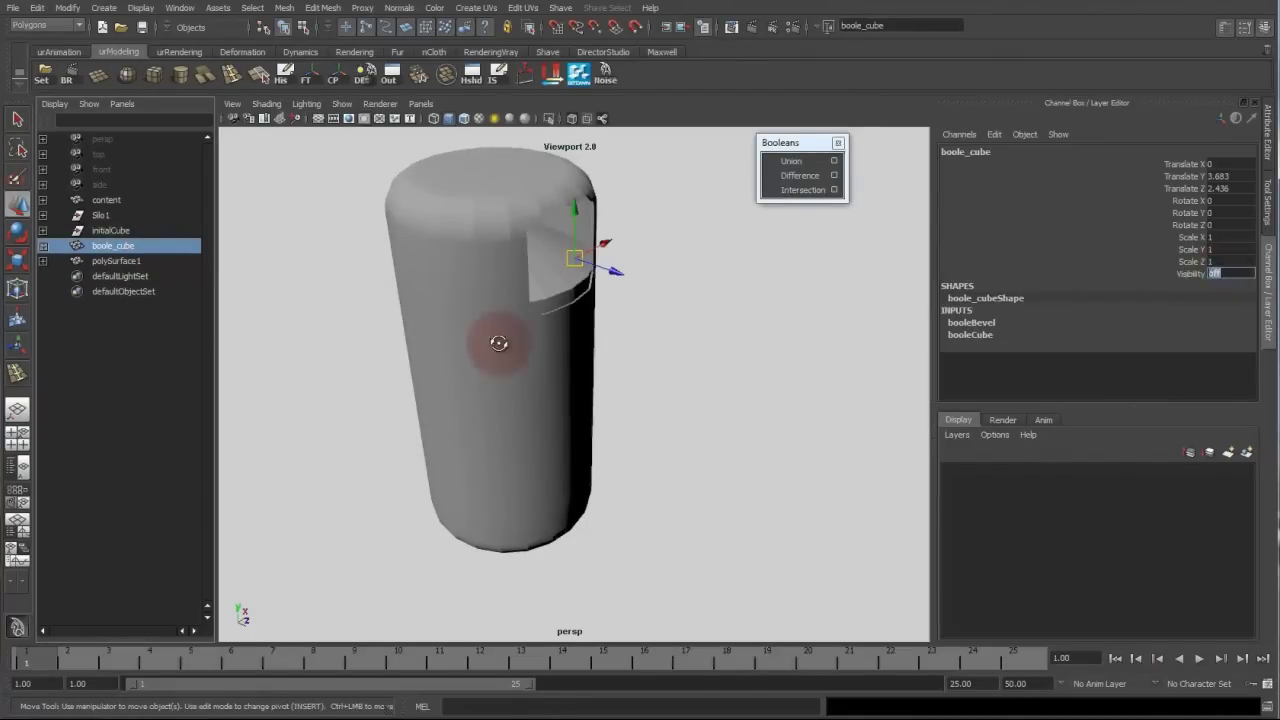
Raise the segment count of boole_cube's booleBevel input to 10 to round the cut's corners.
left_click_drag(494, 337, 420, 340, "alt")
left_click(122, 262)
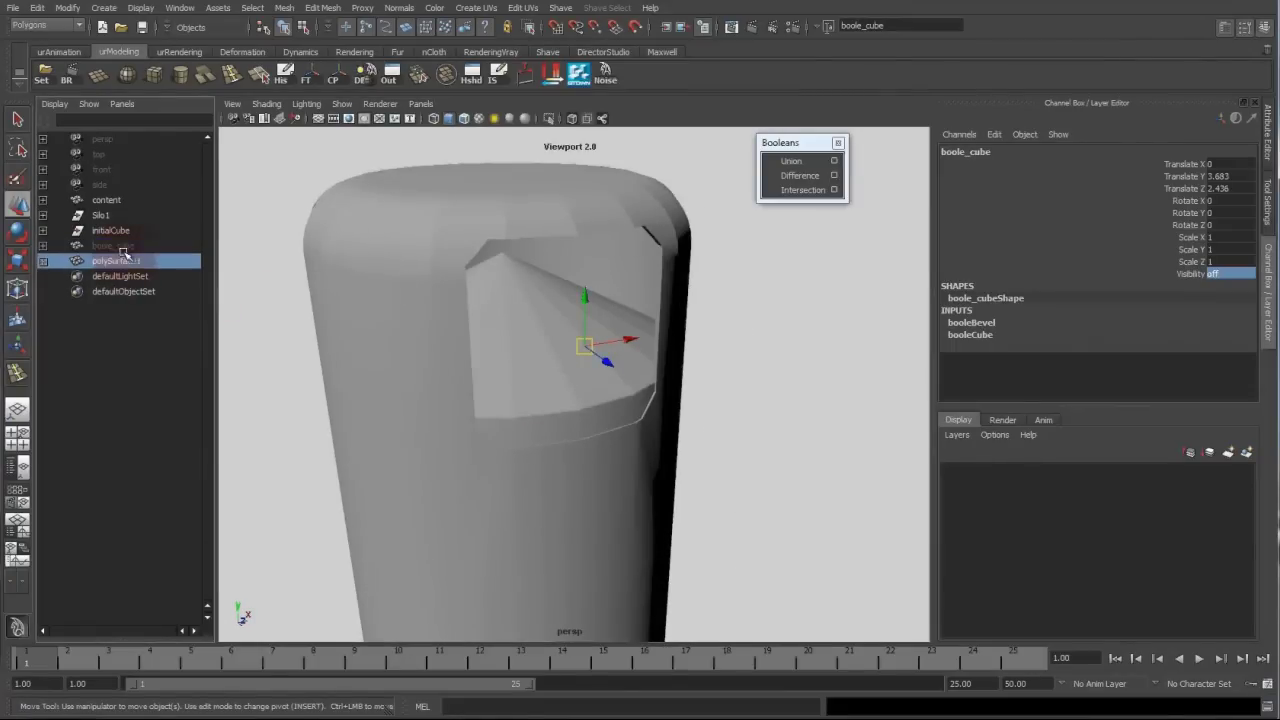
left_click(123, 249)
left_click_drag(672, 291, 675, 185, "alt")
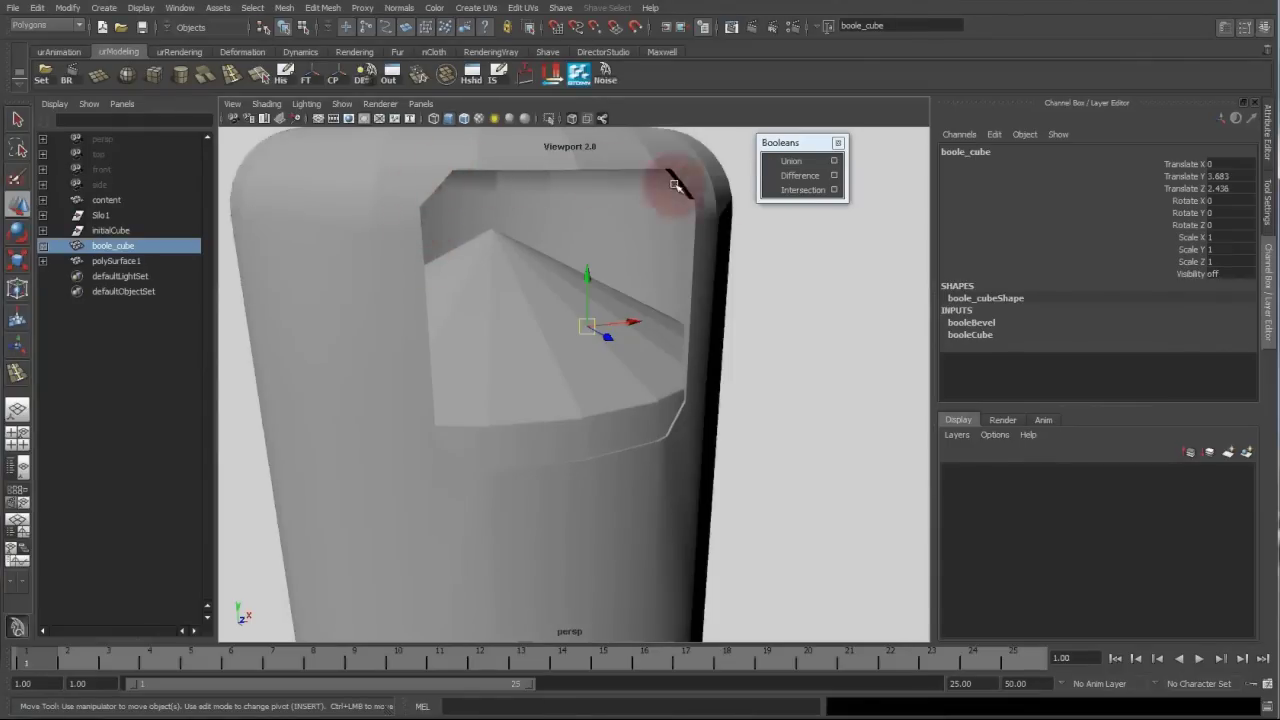
left_click(998, 316)
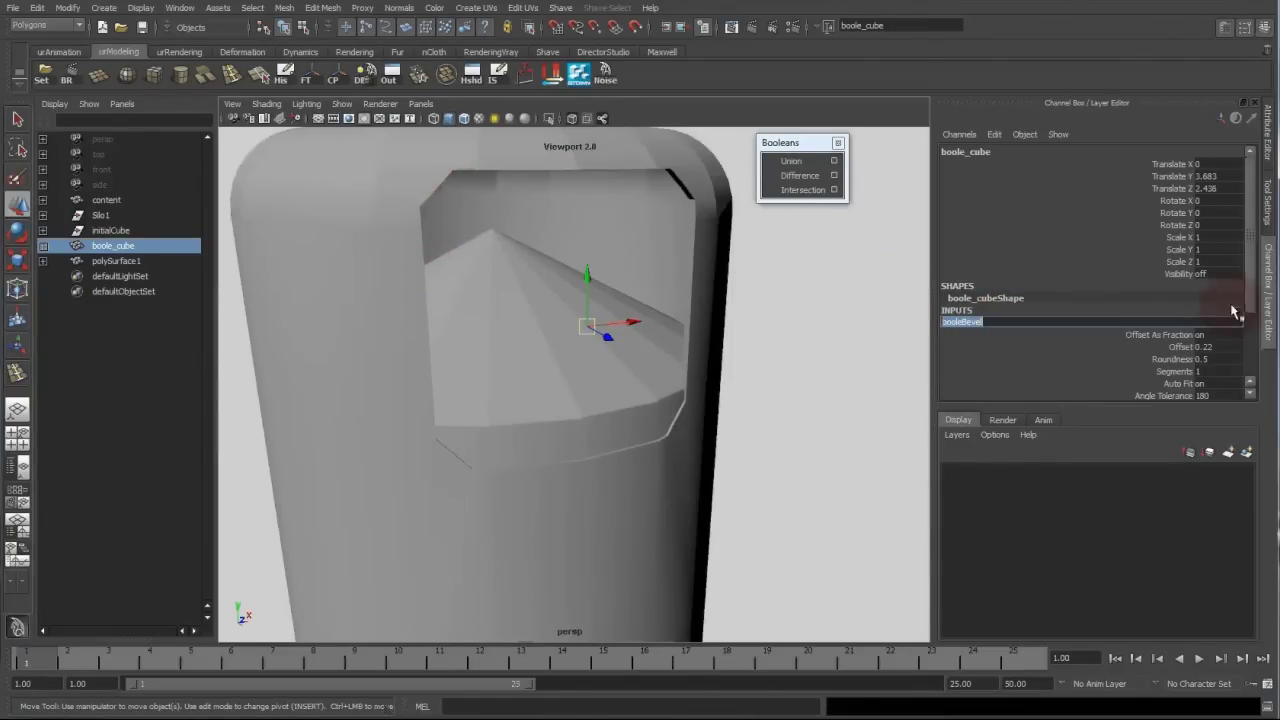
scroll(1220, 309, "down", 3)
left_click(1178, 299)
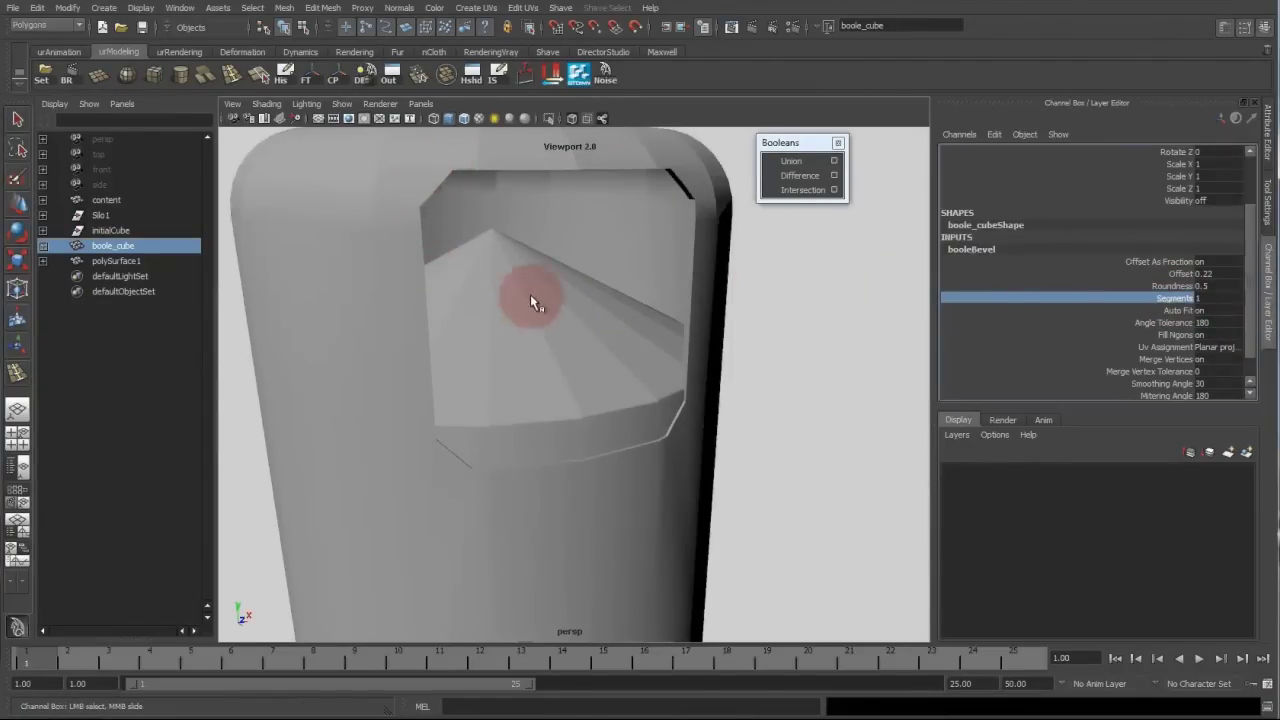
middle_click_drag(530, 294, 896, 310)
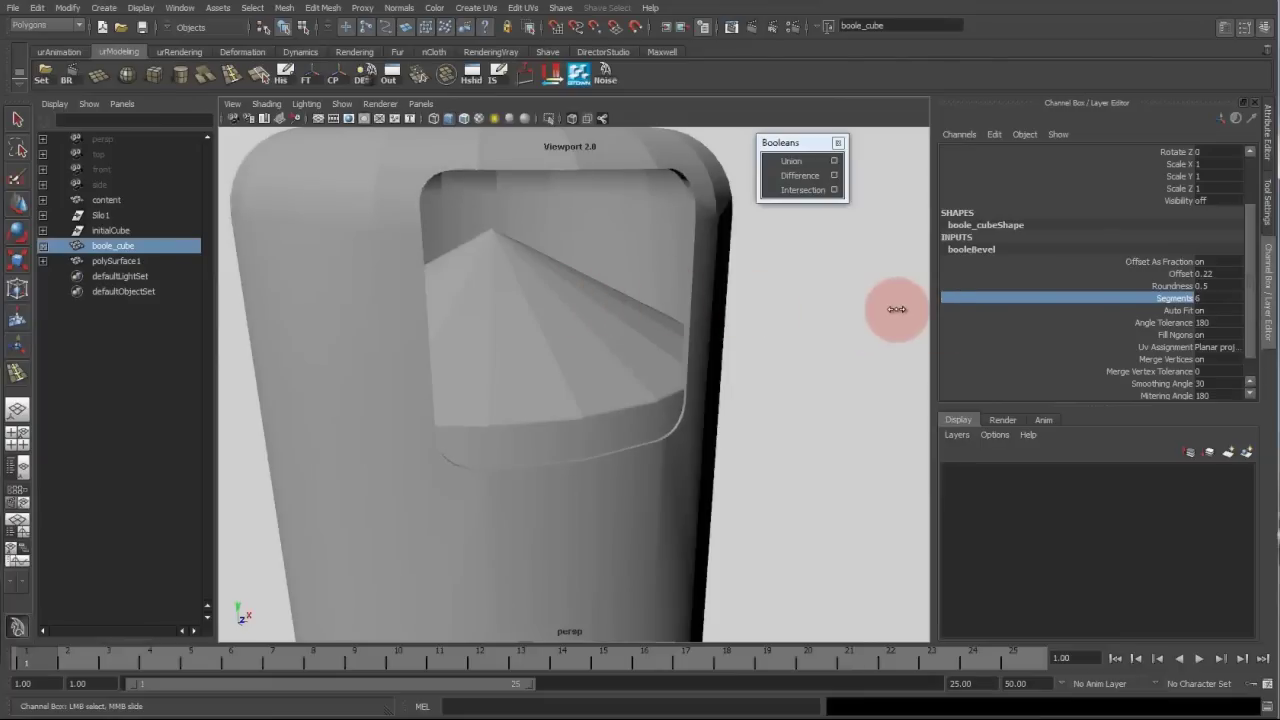
left_click_drag(807, 312, 812, 322, "alt")
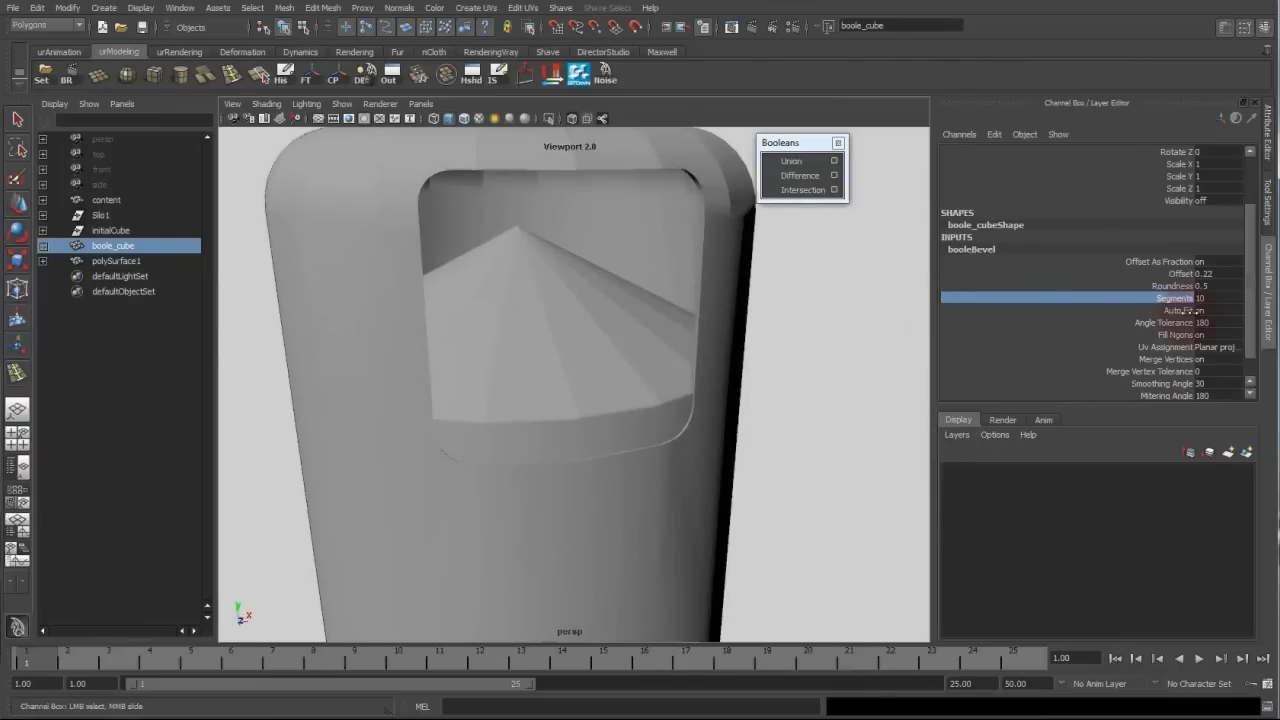
Adjust the offset of boole_cube's booleBevel input, settling on 0.8.
left_click(1182, 274)
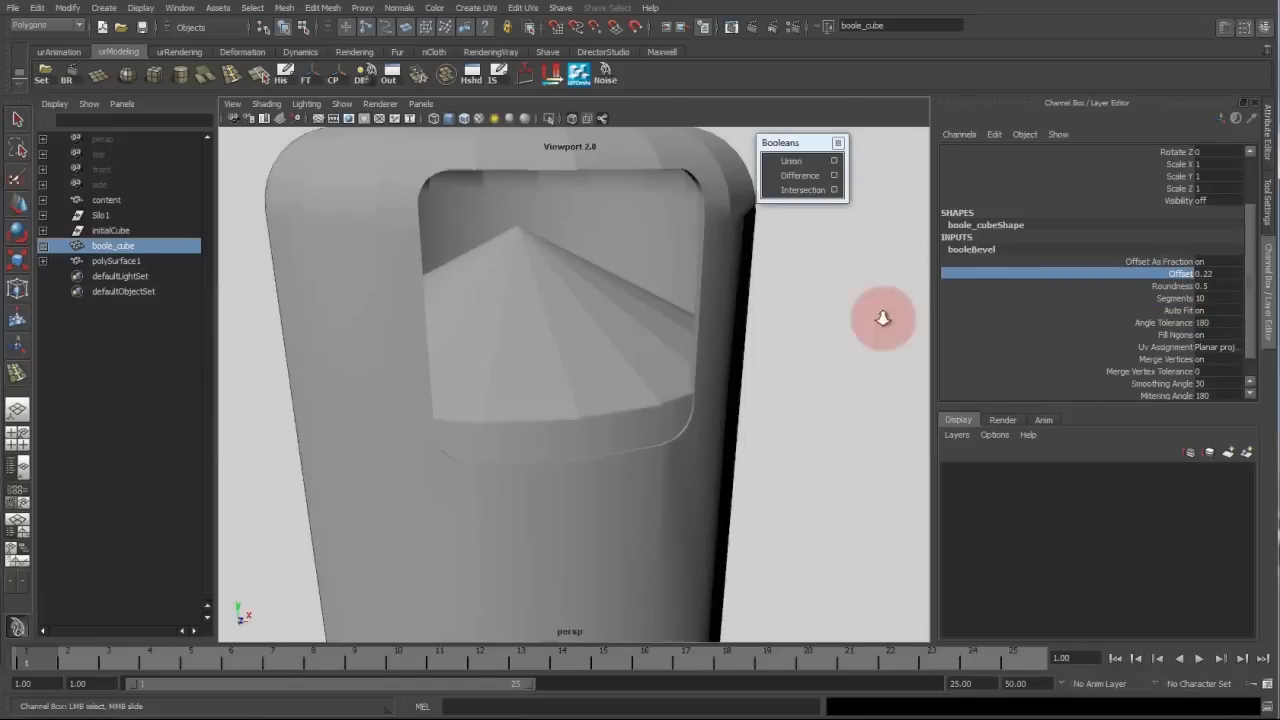
middle_click_drag(880, 314, 658, 325)
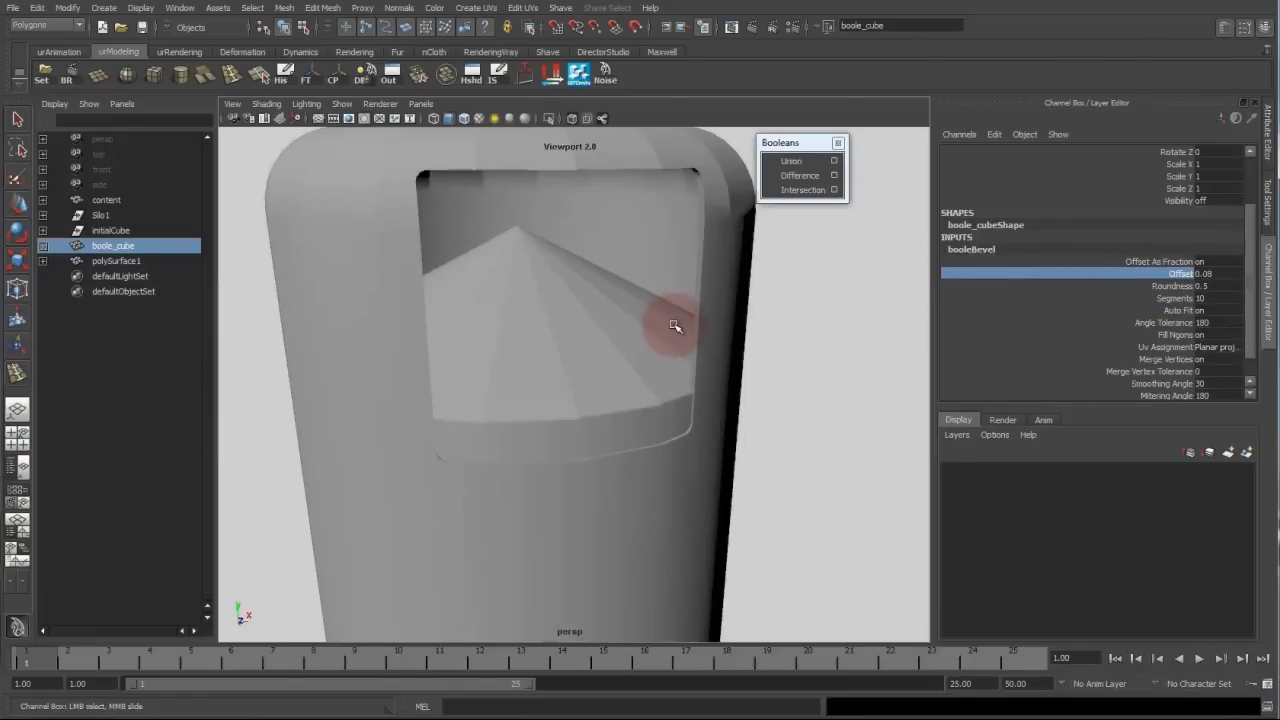
middle_click_drag(660, 326, 717, 323)
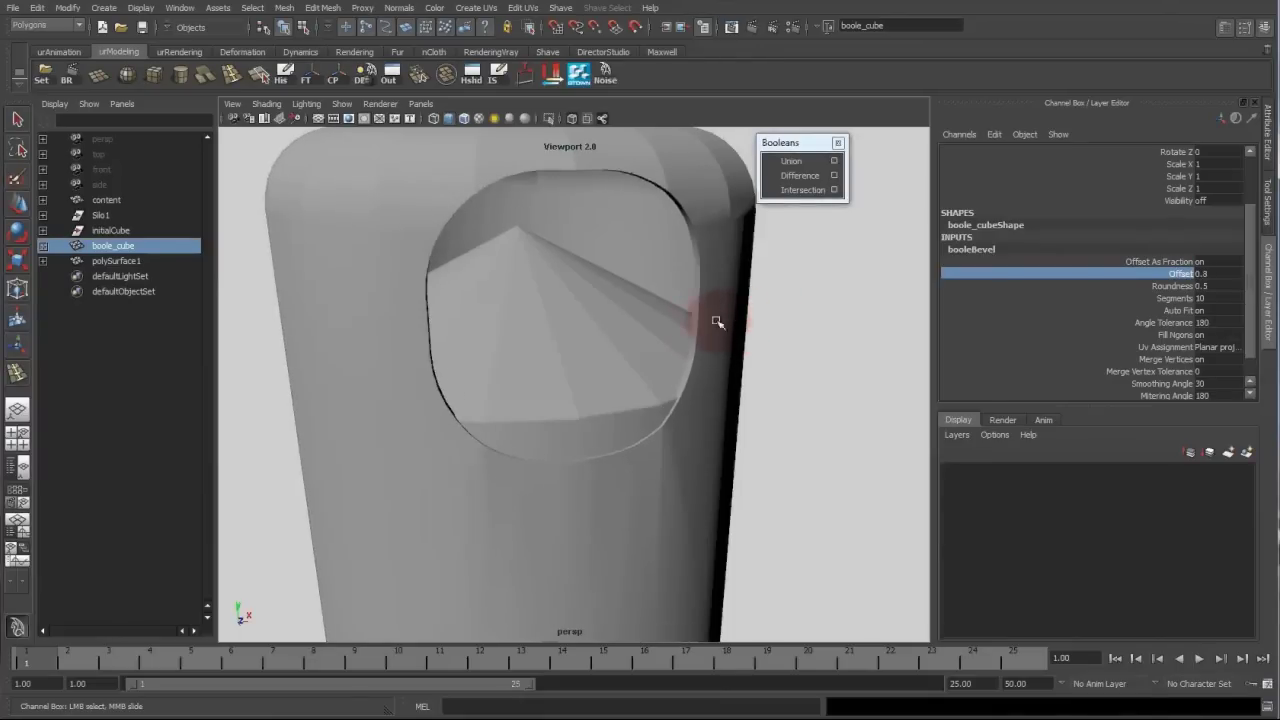
right_click_drag(702, 304, 467, 326, "alt")
left_click_drag(480, 331, 380, 343, "alt")
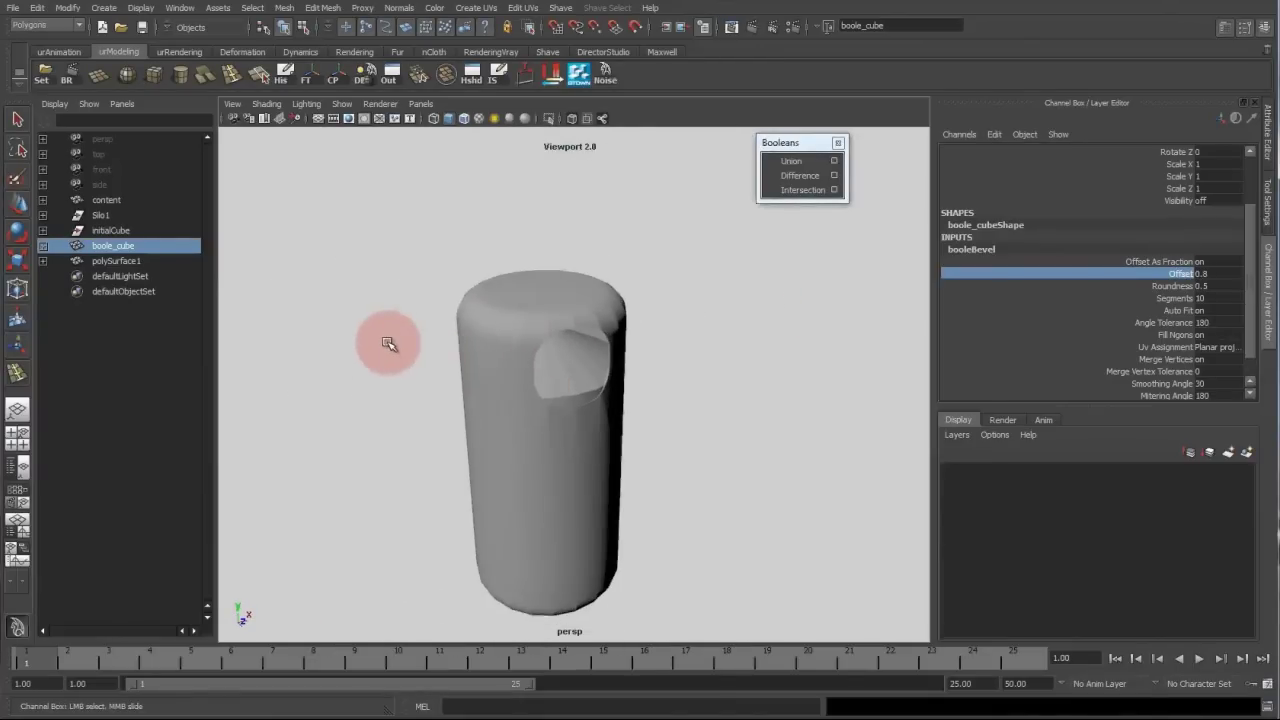
Move boole_cube along X to about 0.281 and along Z to about 2.634.
left_click(121, 260)
left_click(122, 250)
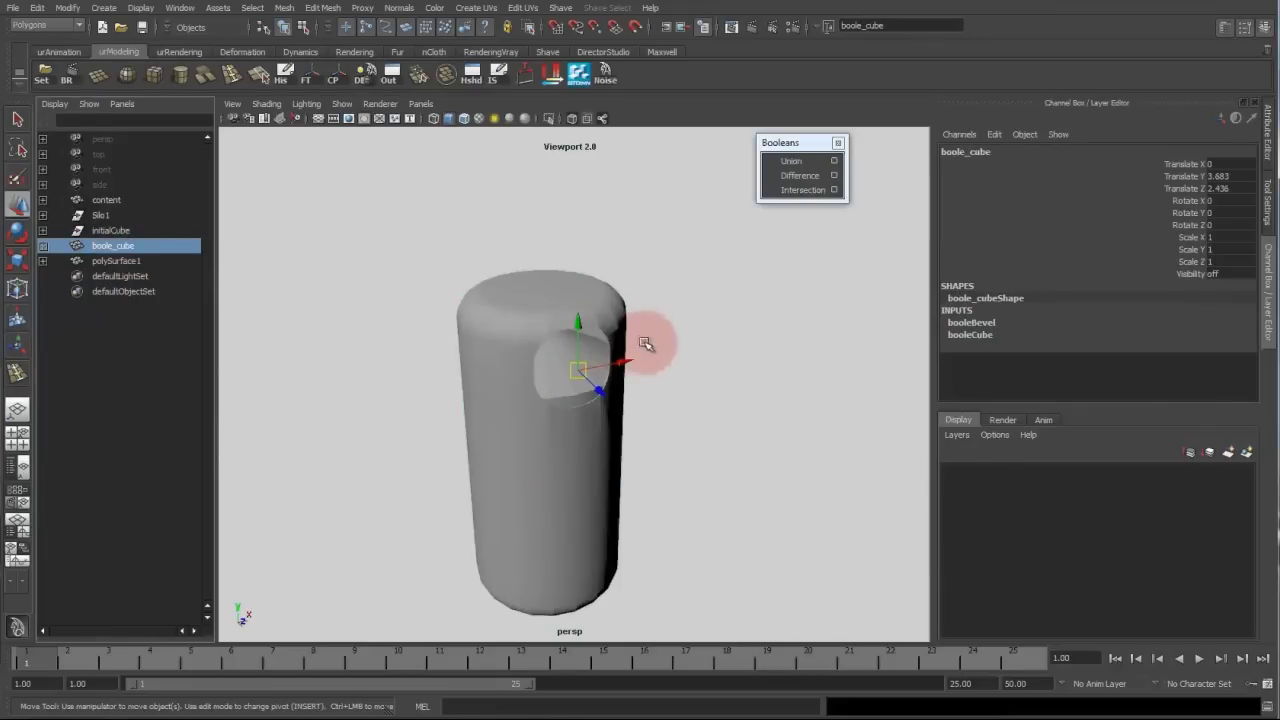
left_click_drag(626, 361, 590, 412)
Increase the booleCube input's height to about 5.66, and enlarge its depth and width to widen the cut across the silo.
left_click(962, 322)
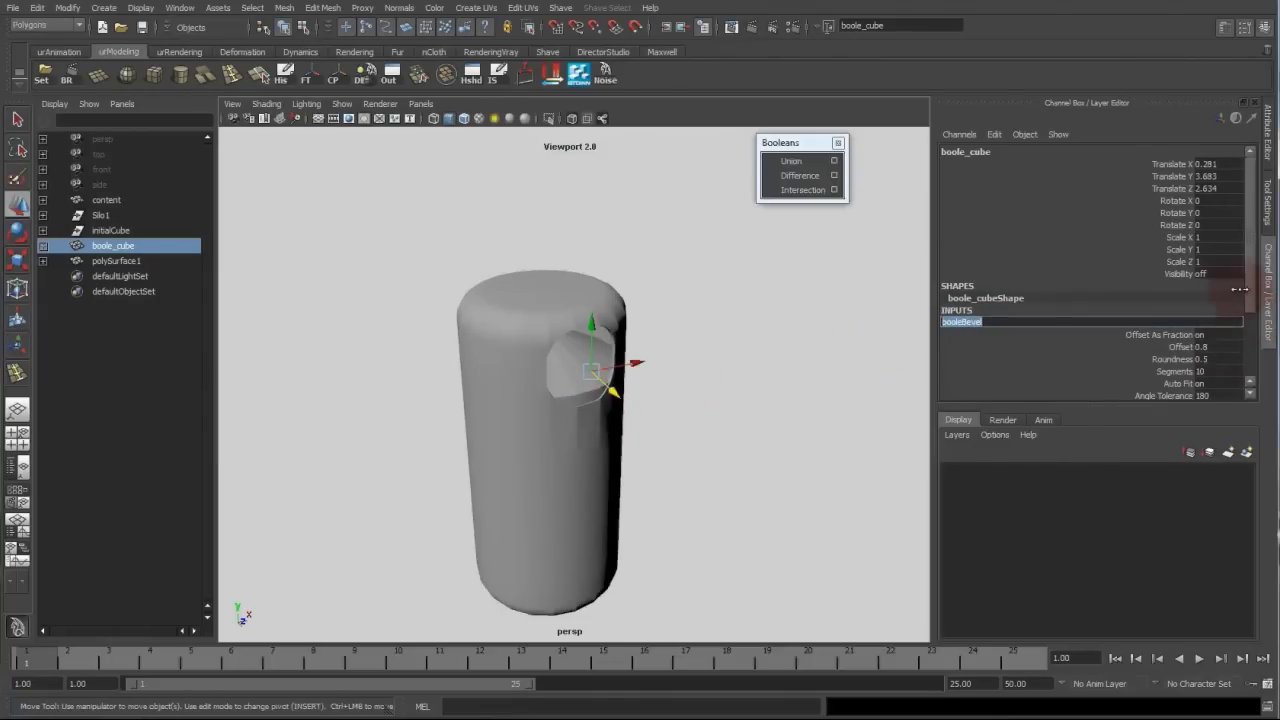
left_click_drag(1251, 308, 1241, 370)
left_click(986, 383)
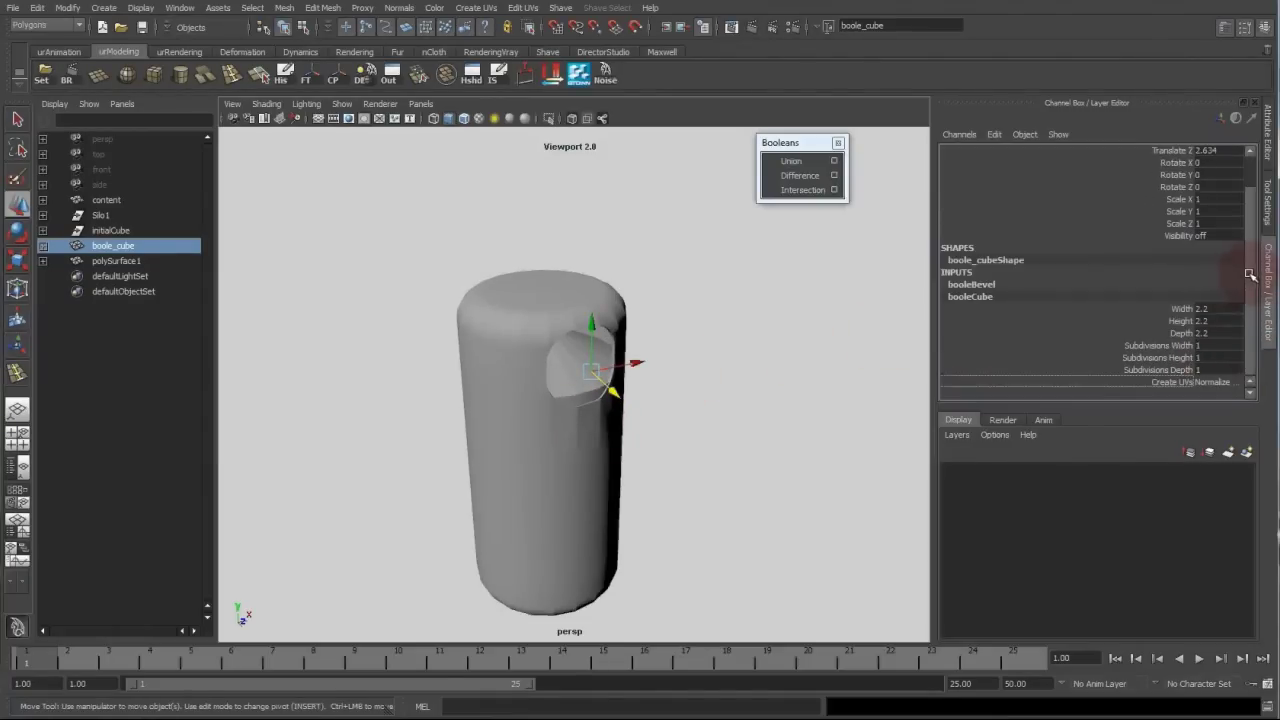
left_click(1178, 320)
middle_click_drag(723, 374, 966, 414)
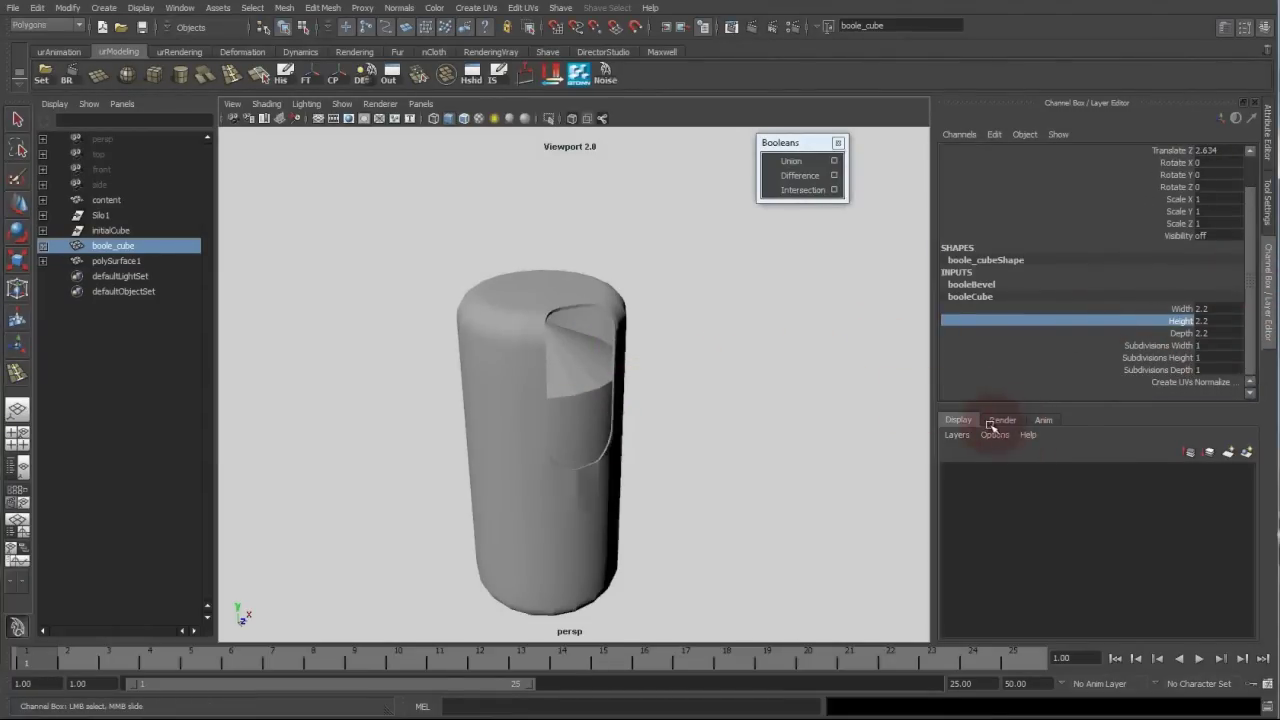
left_click(1185, 333)
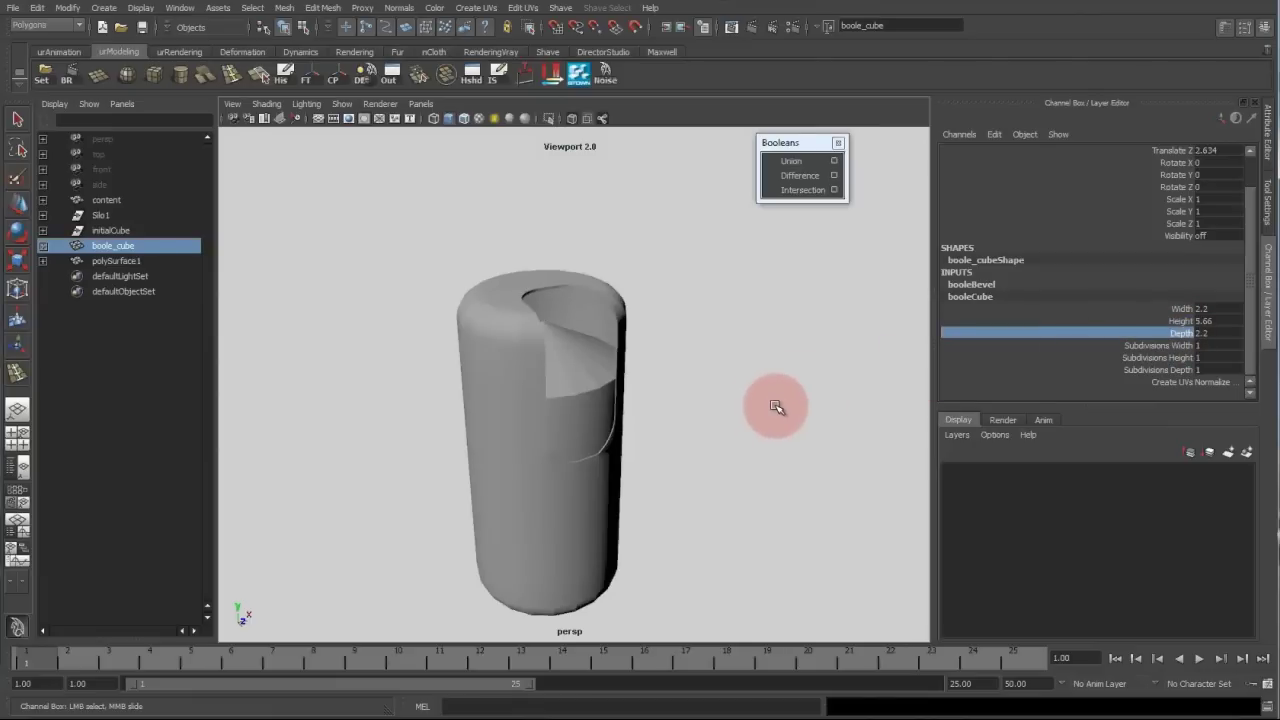
middle_click_drag(776, 407, 793, 397)
left_click(1184, 310)
middle_click_drag(586, 369, 1036, 359)
Move boole_cube to about Y 4.06 and Z 7.151, clear of the silo, and save the scene.
left_click_drag(721, 383, 687, 415, "alt")
left_click(162, 243)
left_click(159, 234)
left_click(161, 246)
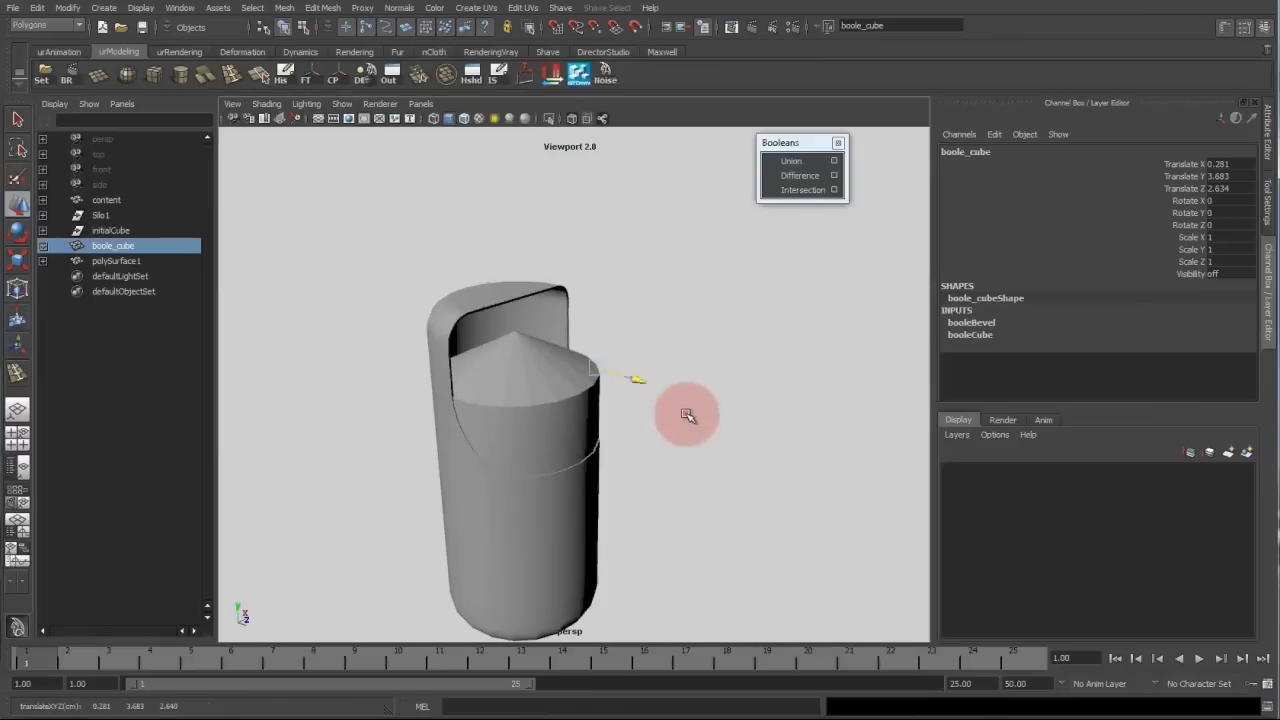
middle_click_drag(687, 415, 648, 307)
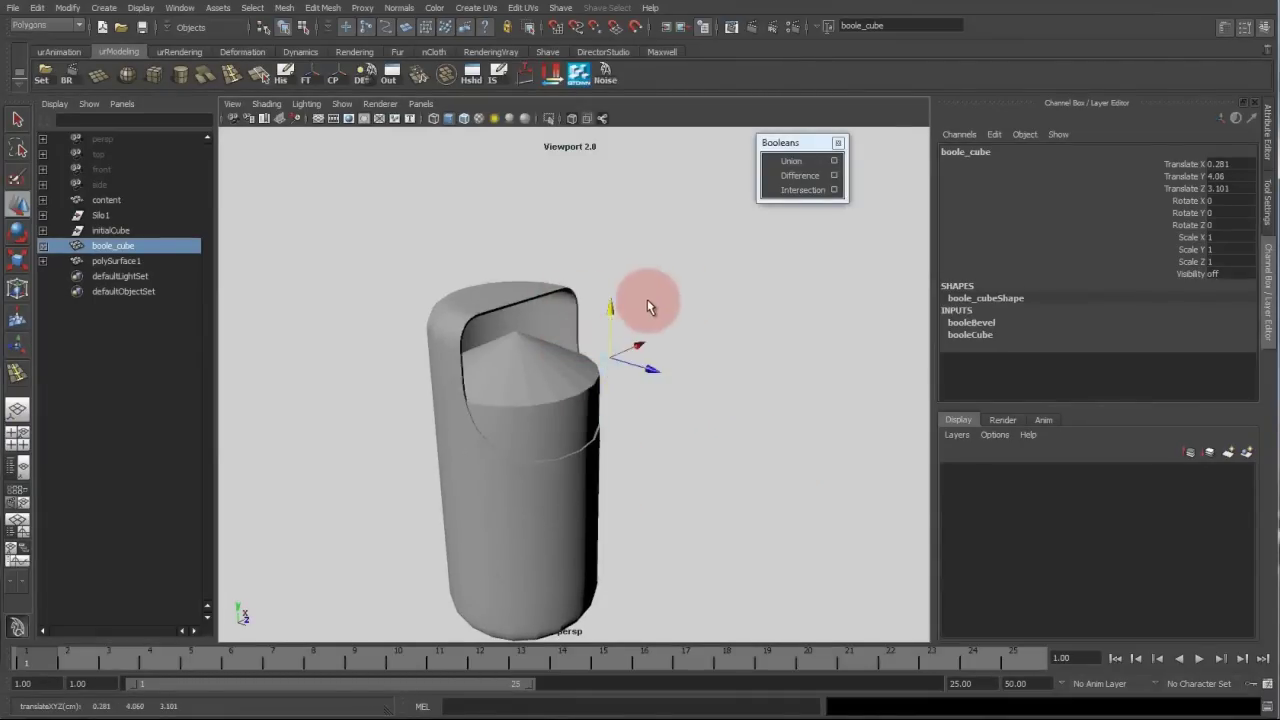
left_click_drag(648, 307, 762, 431, "alt")
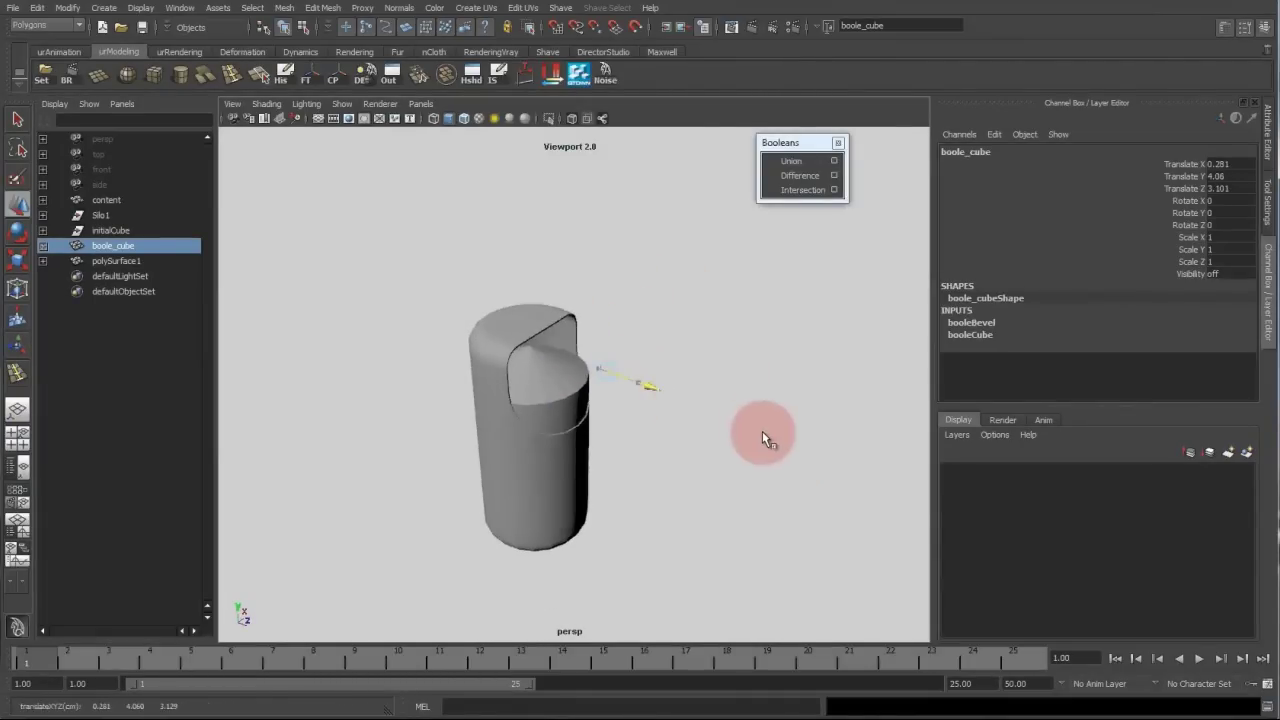
left_click(780, 366)
key("ctrl+s")
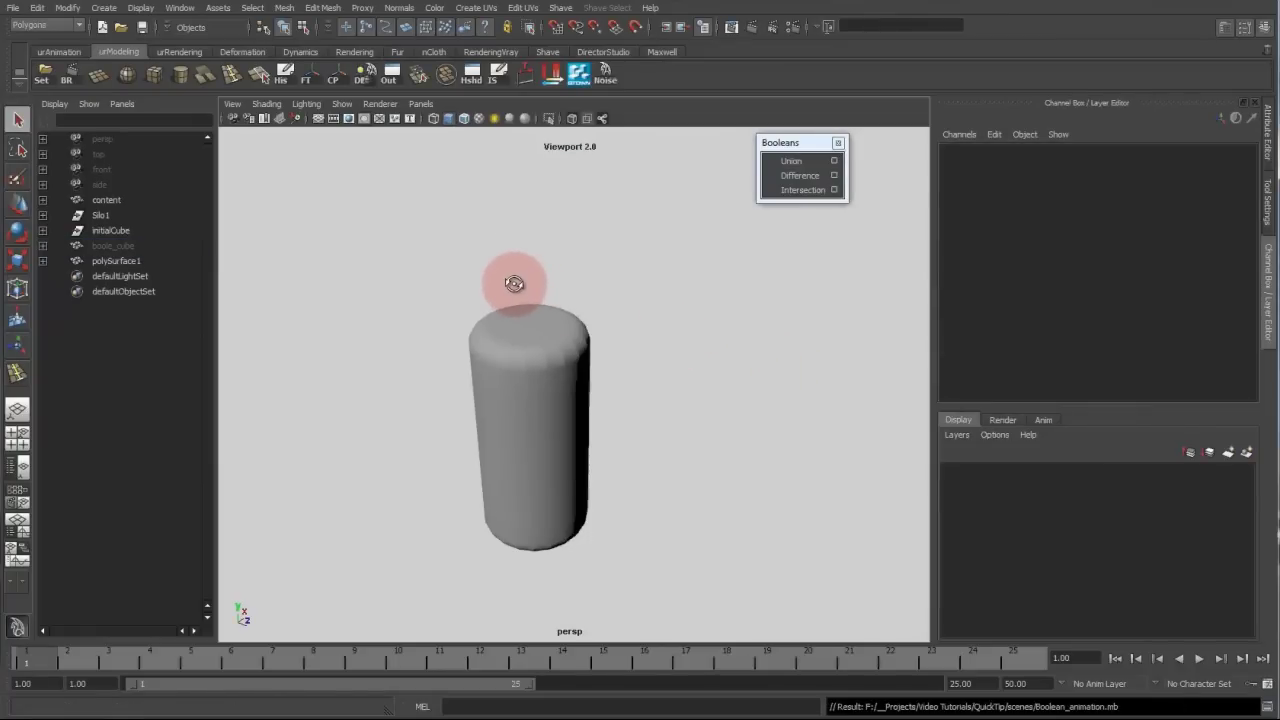
Turn boole_cube's visibility back on beside the uncut silo.
left_click(122, 248)
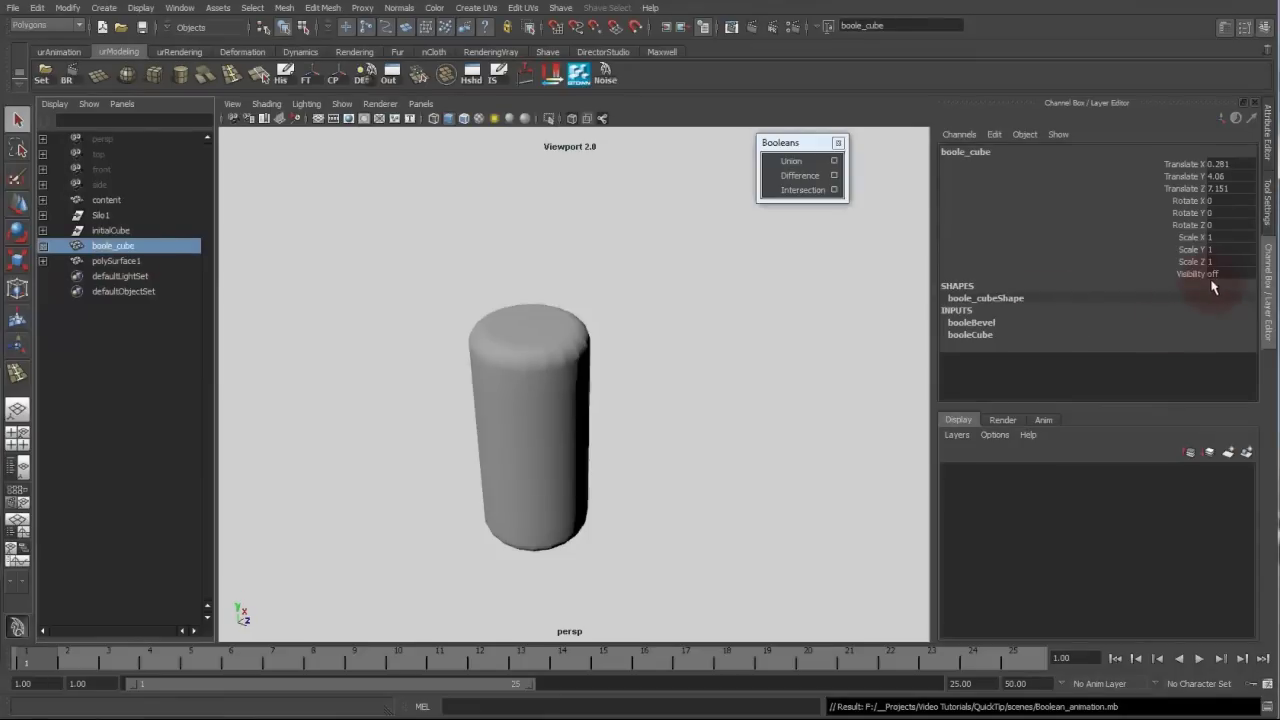
type("2")
key("Return")
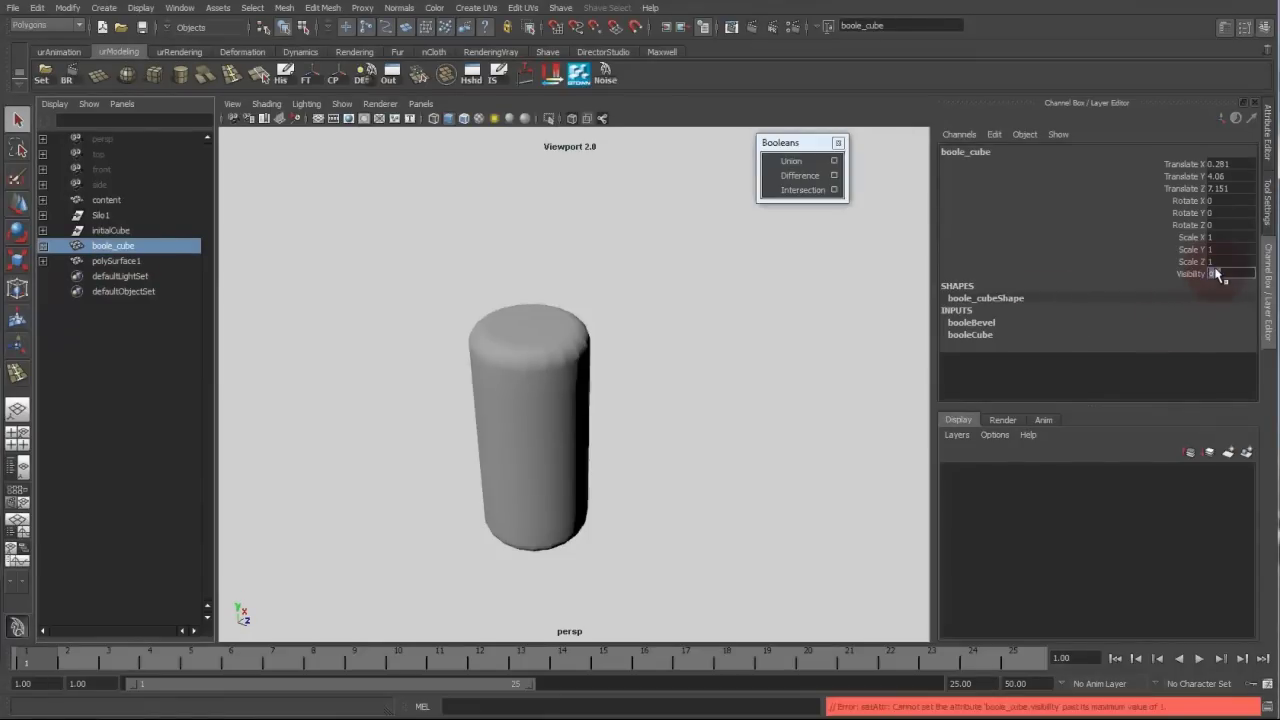
type("1")
key("Return")
left_click_drag(580, 331, 649, 237, "alt")
left_click(648, 245)
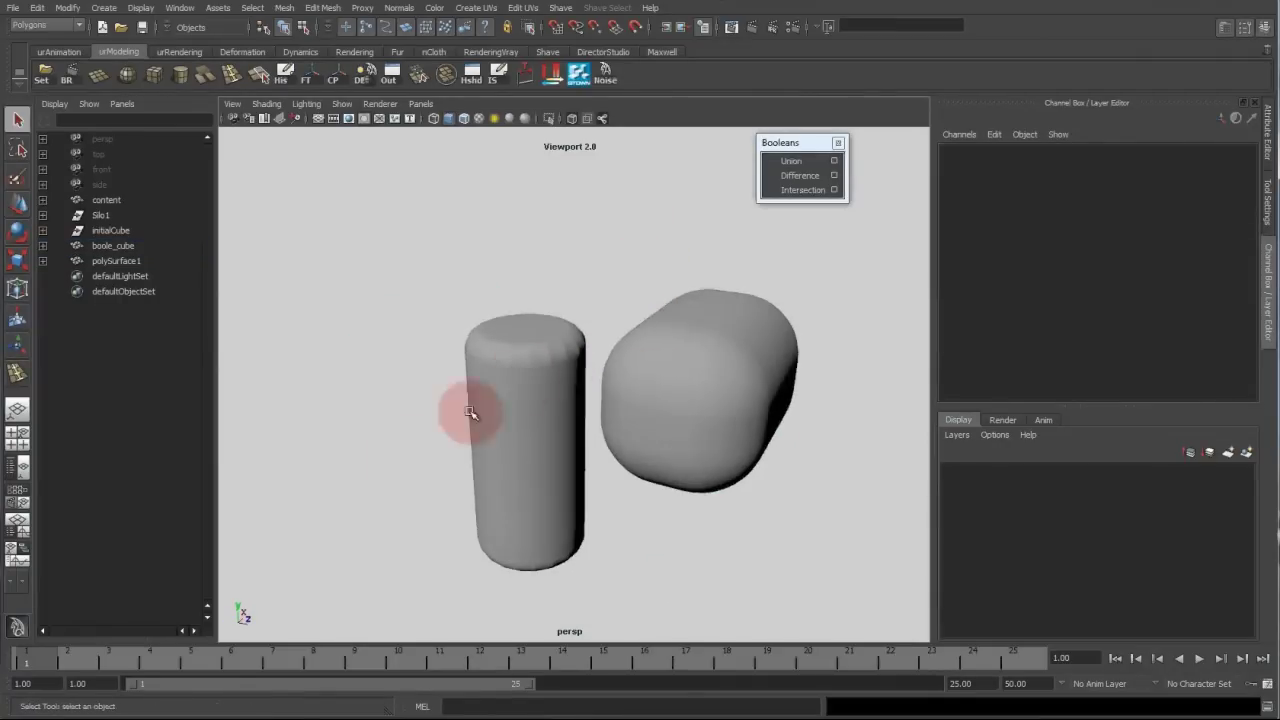
Set translation keyframes for boole_cube at frame 1.
left_click(130, 245)
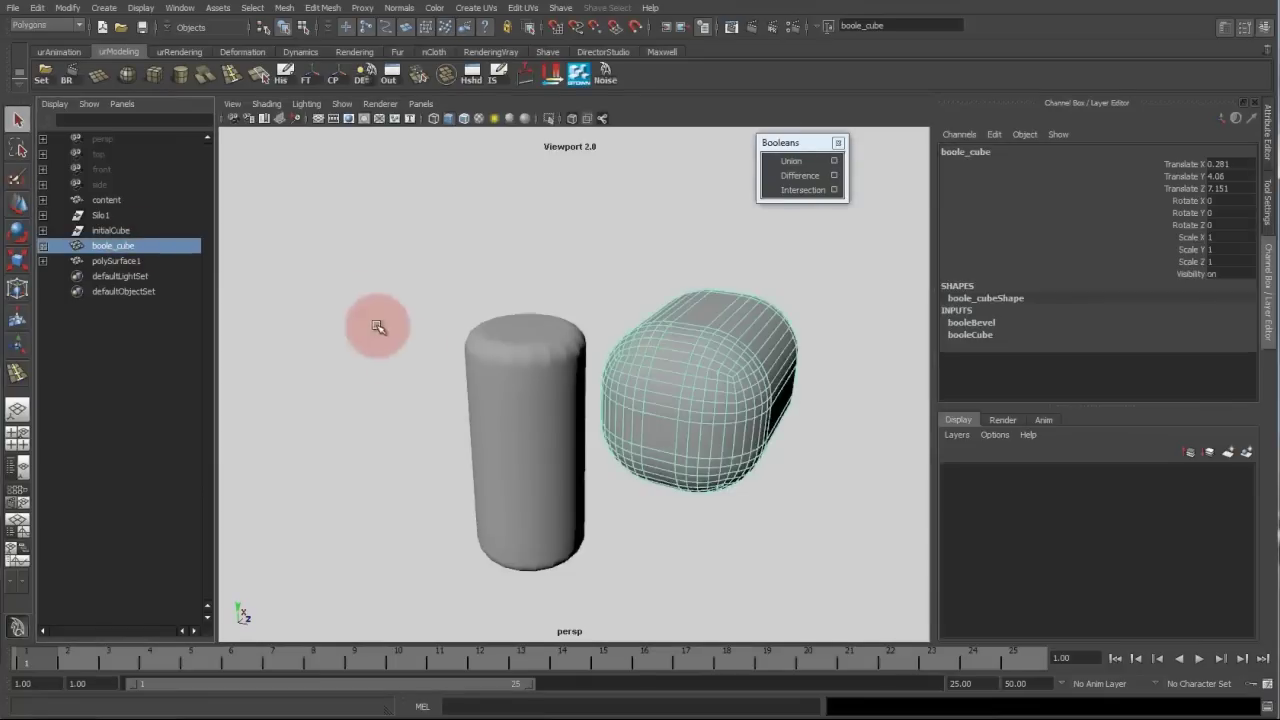
left_click(20, 655)
key("shift+w")
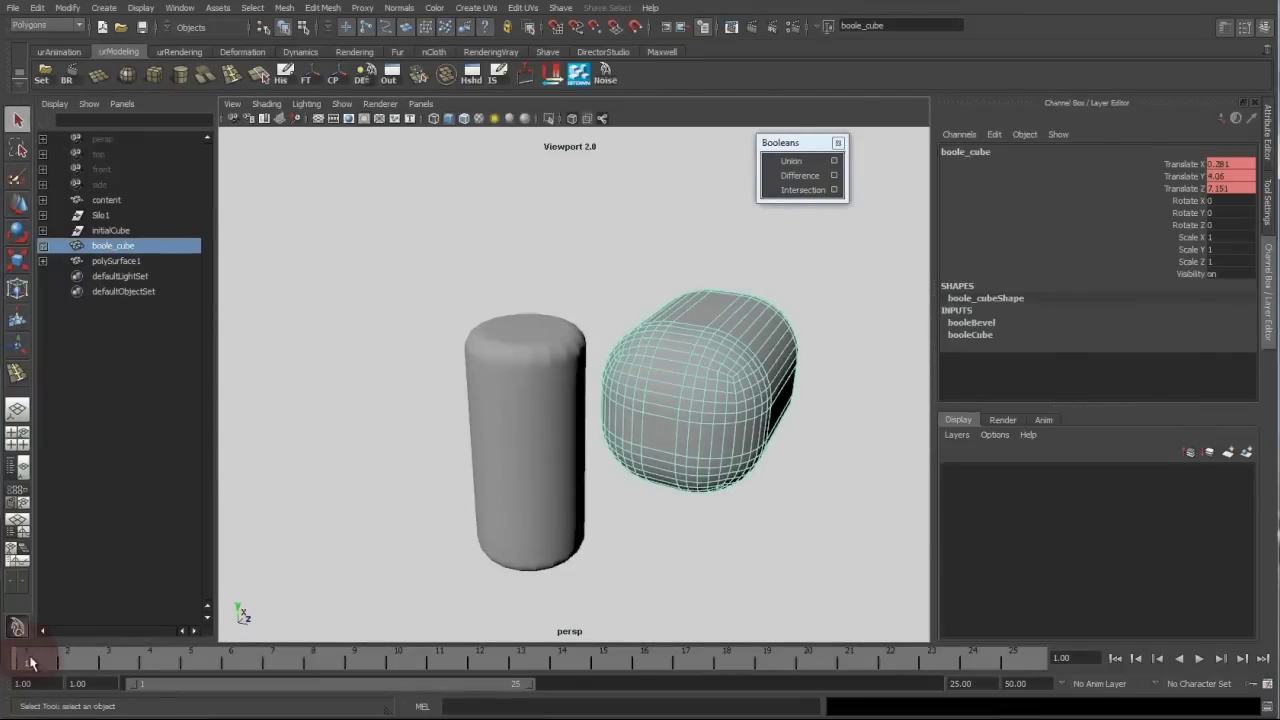
At frame 25, move boole_cube along Z into the silo, to about 2.304.
left_click_drag(30, 662, 1015, 660)
key("w")
left_click(790, 393)
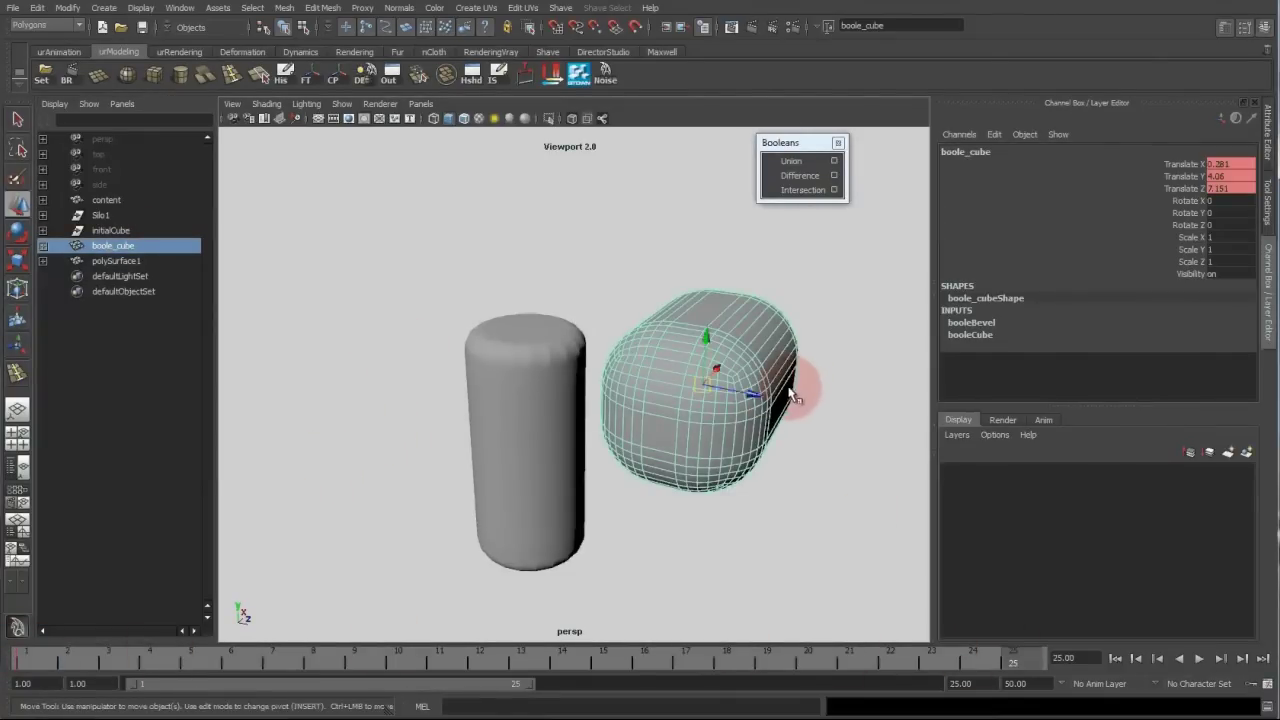
left_click_drag(790, 393, 630, 353)
left_click_drag(717, 323, 696, 334, "alt")
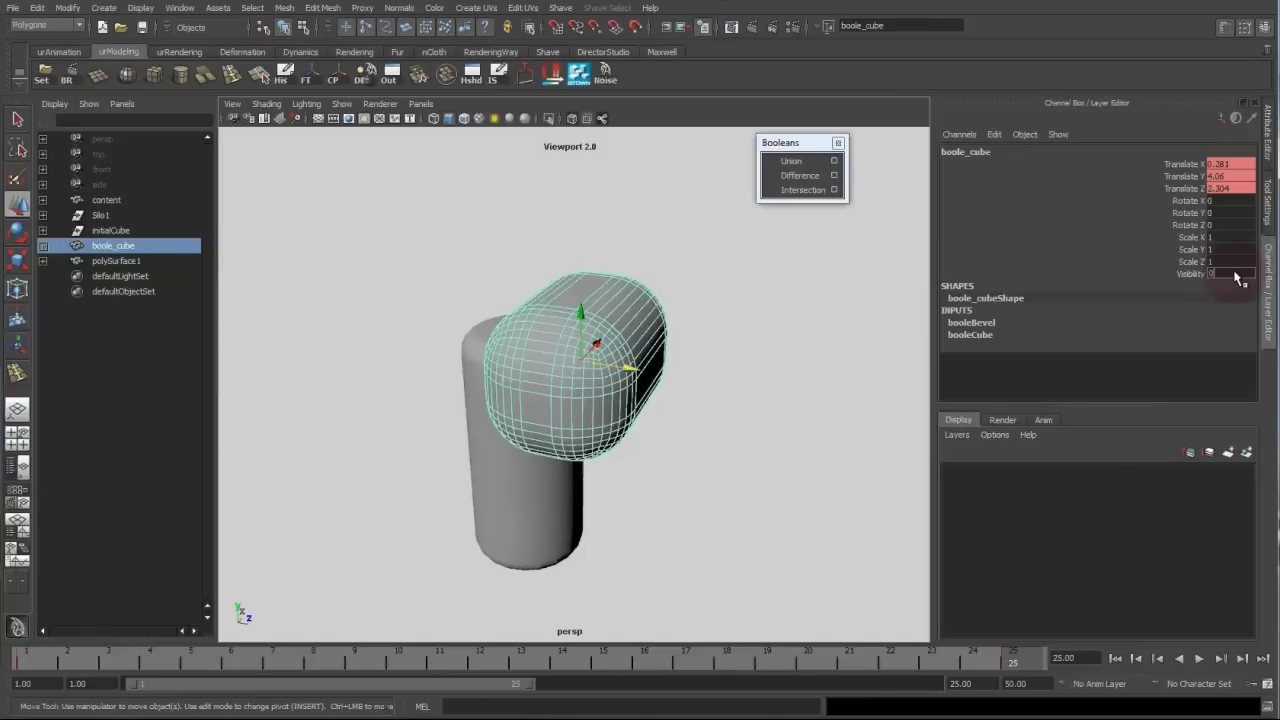
Hide boole_cube and play the cutting animation from frame 1.
key("Return")
left_click_drag(1000, 667, 105, 665)
left_click_drag(457, 486, 415, 520, "alt")
left_click(25, 666)
key("alt+v")
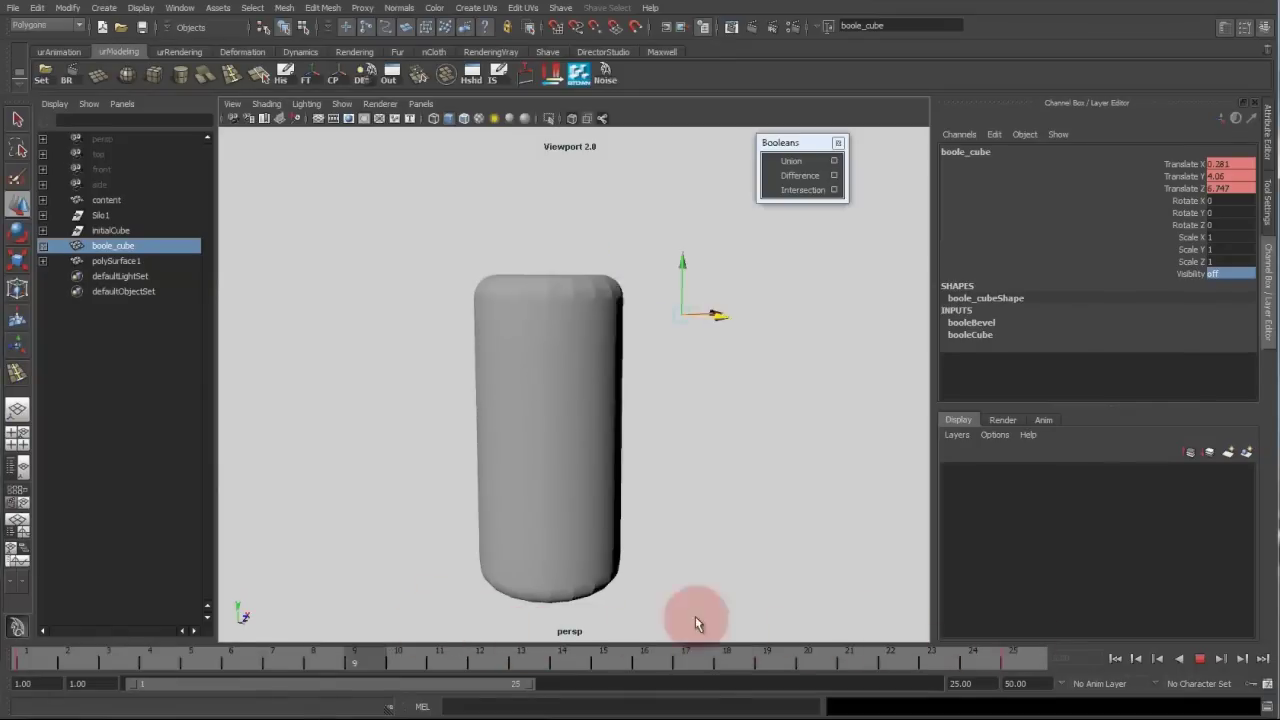
left_click(649, 432)
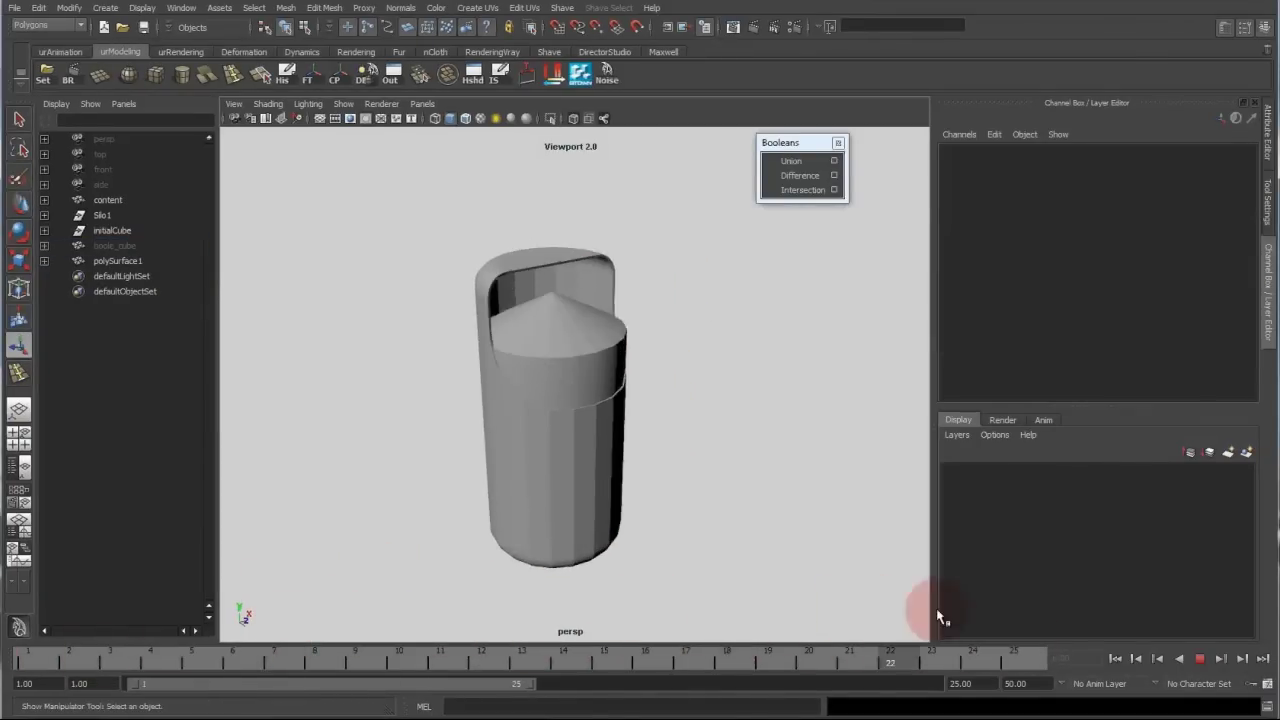
Extend the playback range to end at frame 50.
mouse_move(378, 668)
left_mouse_down()
mouse_move(811, 666)
mouse_move(966, 680)
mouse_move(795, 655)
left_mouse_up()
type("50")
key("Return")
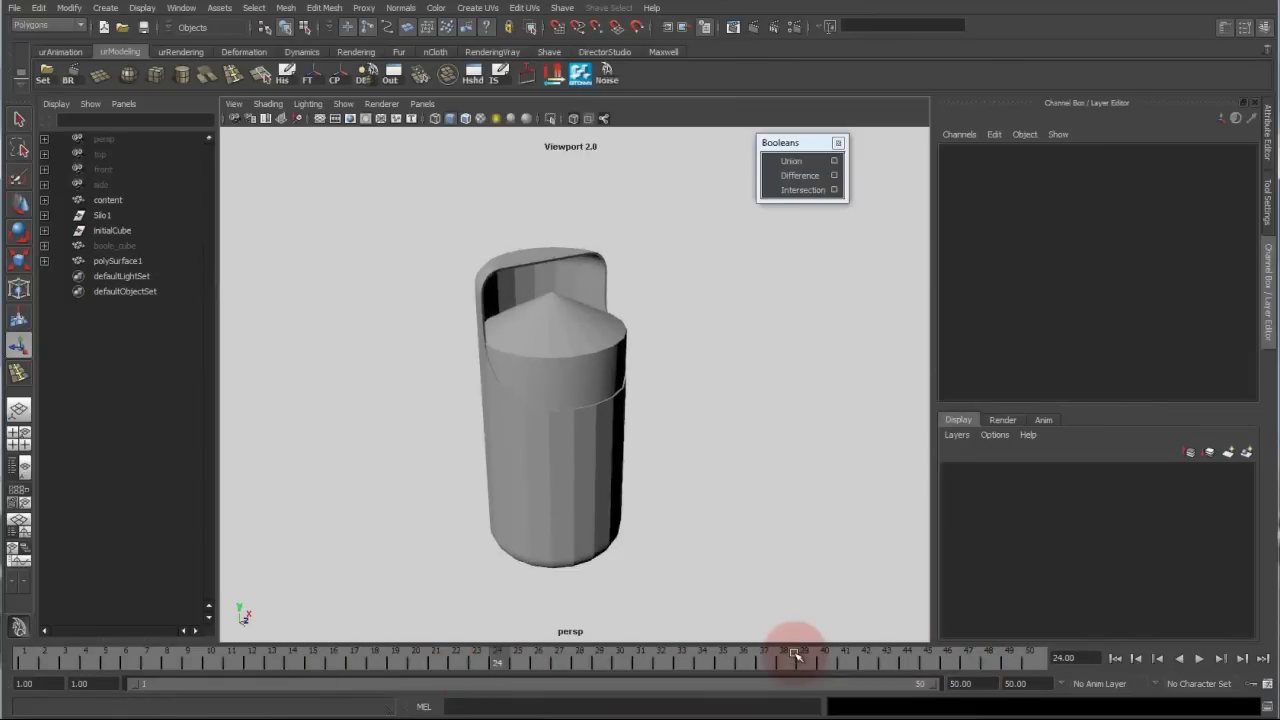
At frame 50, lower boole_cube along Y to about 1.61 and scrub the timeline to review the cut.
left_click(107, 243)
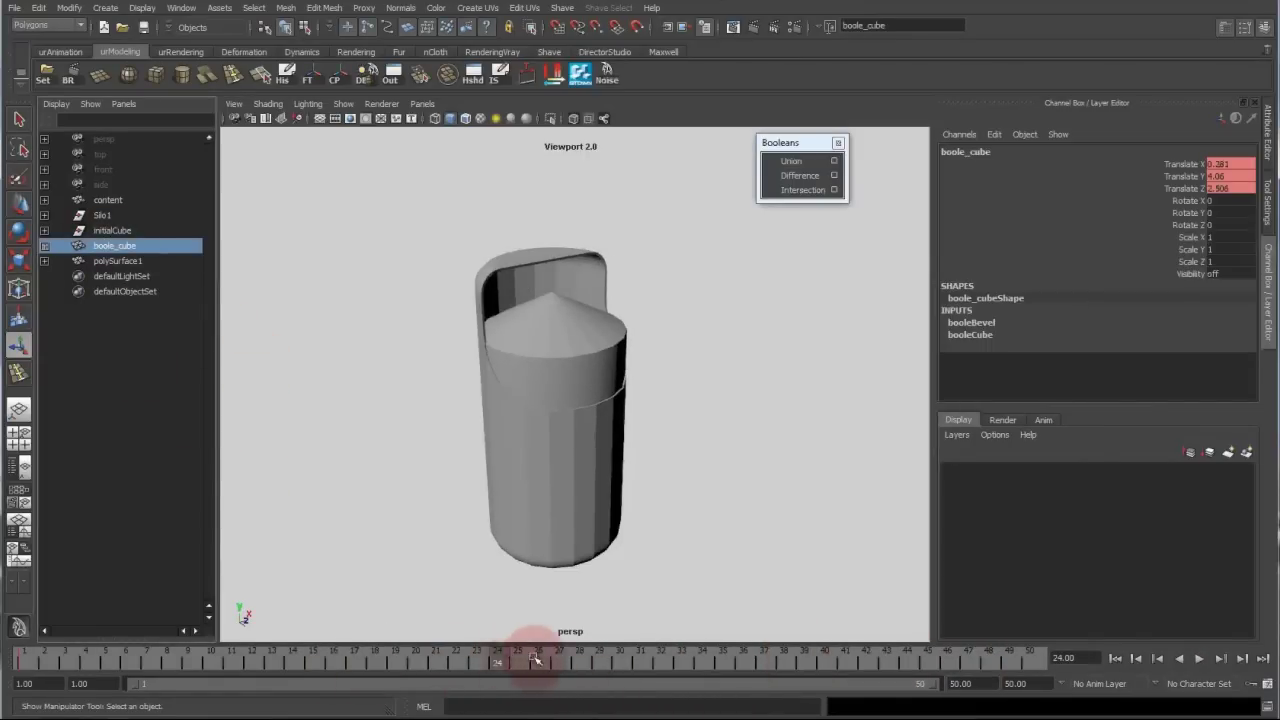
left_click_drag(534, 660, 1138, 672)
left_click_drag(557, 304, 583, 326, "alt")
key("w")
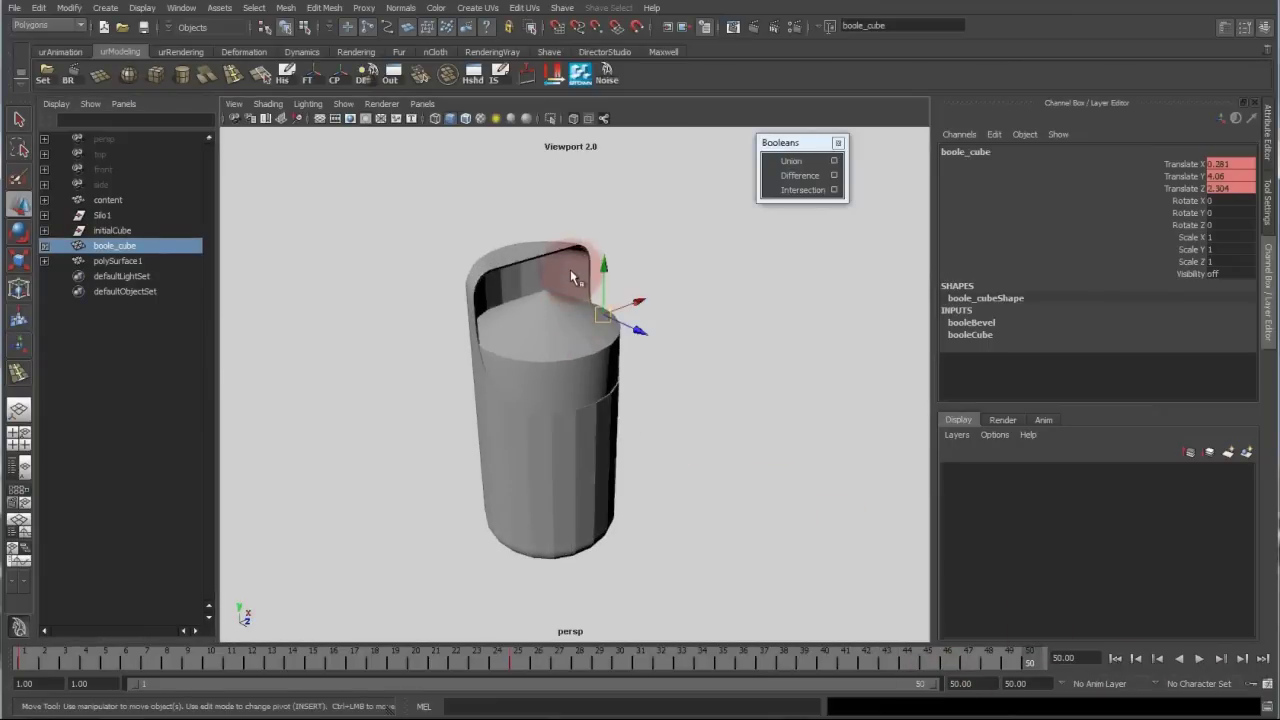
left_click_drag(606, 268, 604, 355)
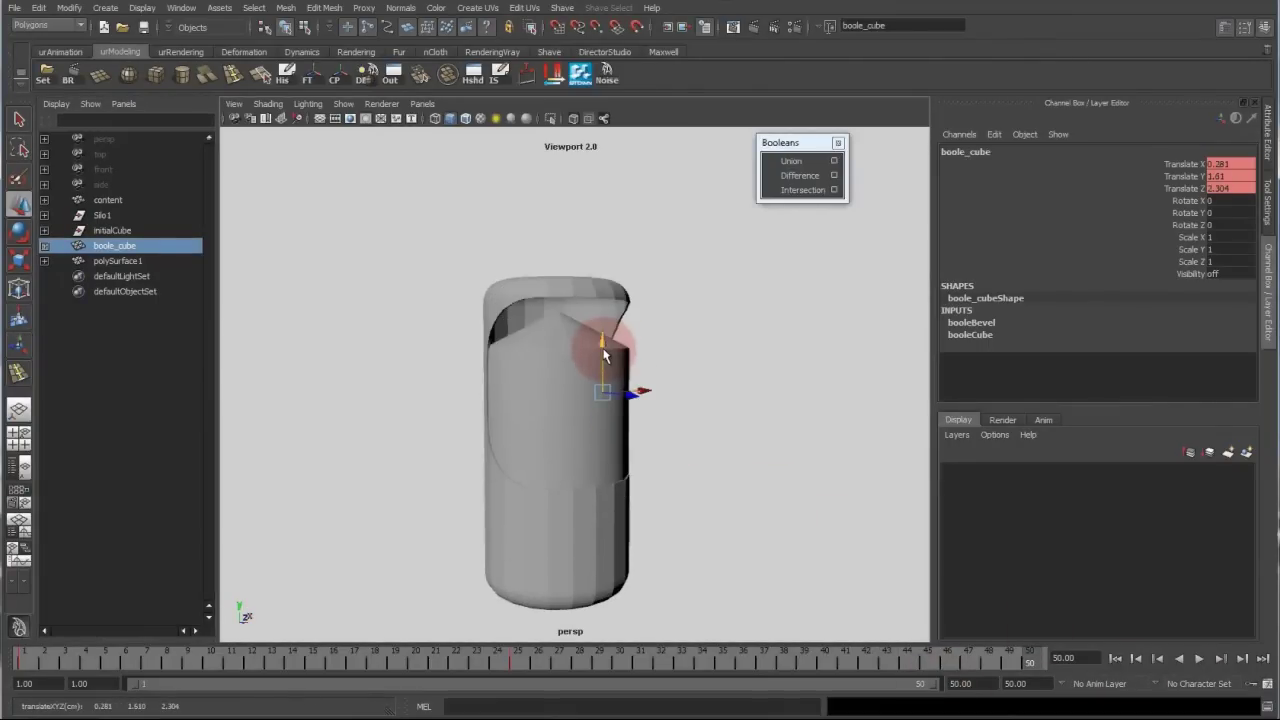
left_click_drag(1020, 660, 221, 587)
left_click_drag(708, 423, 700, 360, "alt")
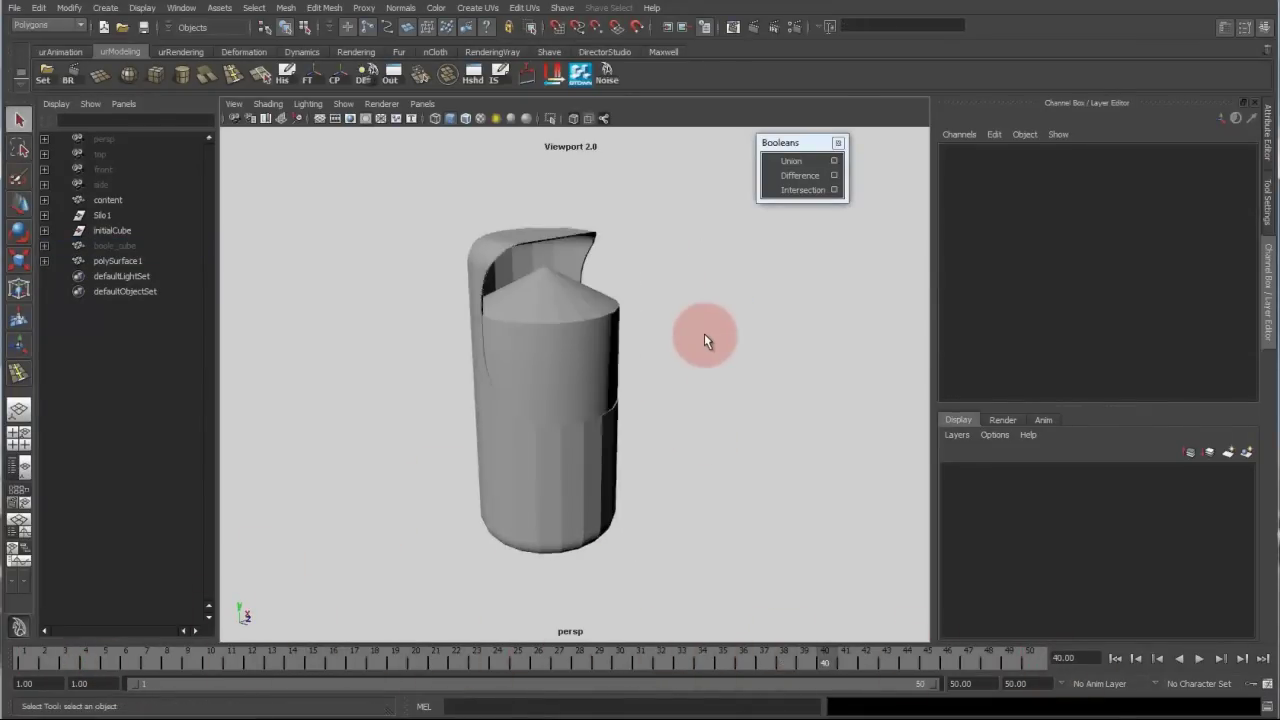